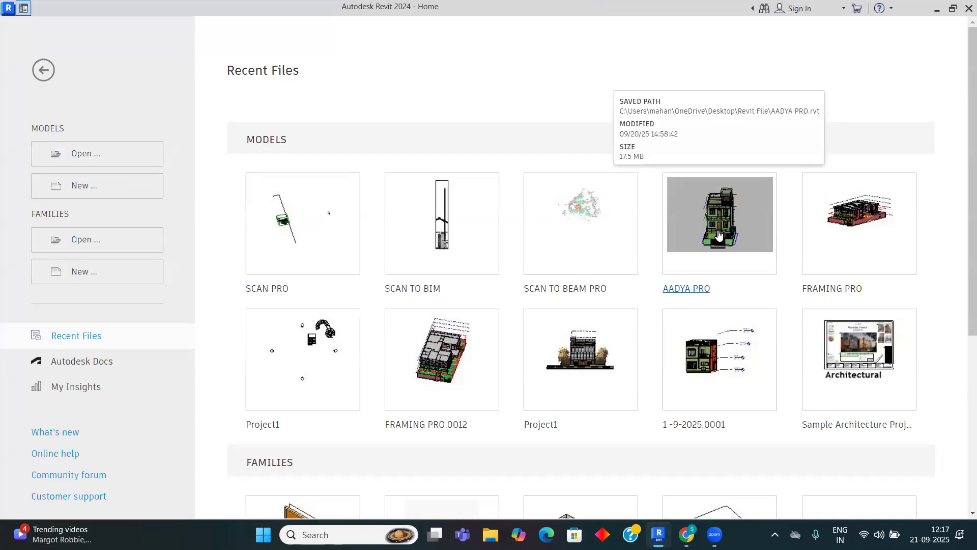
# Step: Open the recent model AADYA PRO and turn its 3D view to the building's gated front and cyan side wall
pyautogui.click(718, 235)
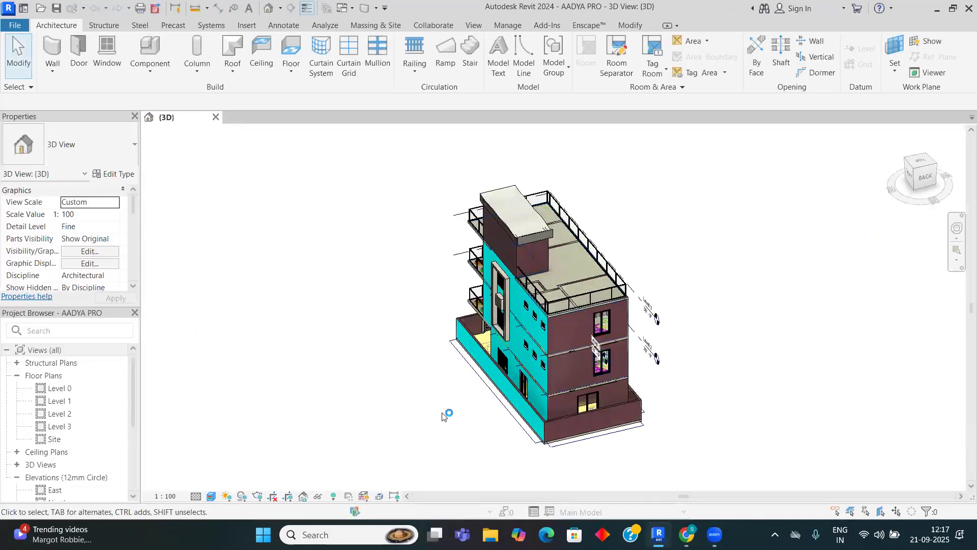
pyautogui.keyDown('shift'); pyautogui.moveTo(442, 419); pyautogui.dragTo(715, 360, button='middle'); pyautogui.keyUp('shift')
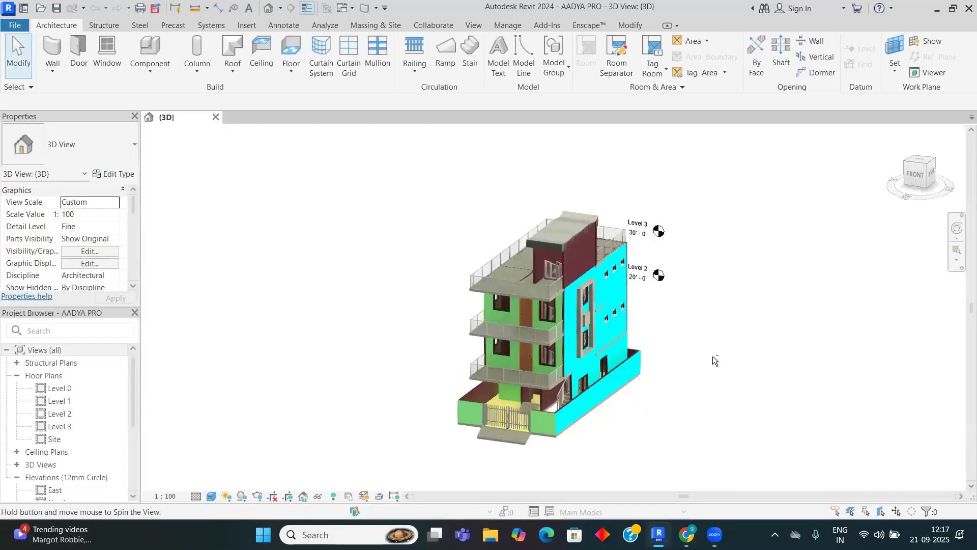
pyautogui.scroll(4, 702, 386)
pyautogui.moveTo(669, 392)
pyautogui.mouseDown(button='middle')
pyautogui.moveTo(645, 386)
pyautogui.moveTo(686, 393)
pyautogui.mouseUp(button='middle')
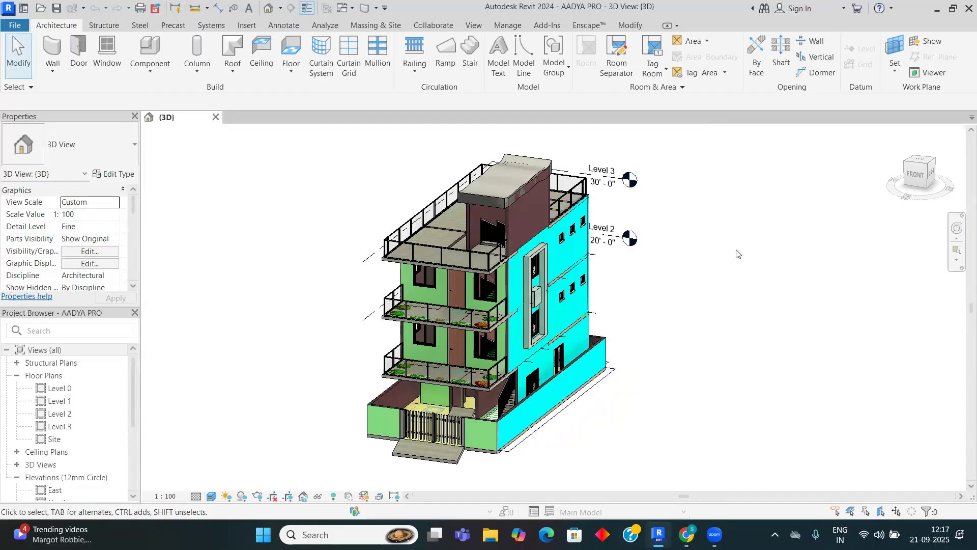
# Step: Start the Enscape real-time rendering of the building's 3D view
pyautogui.click(588, 26)
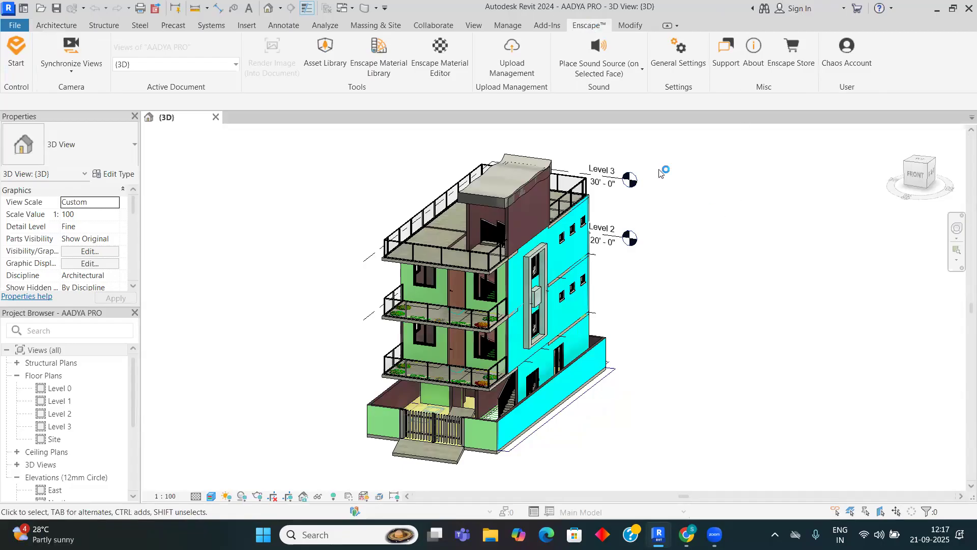
pyautogui.rightClick(690, 182)
pyautogui.click(691, 178)
pyautogui.moveTo(771, 295); pyautogui.dragTo(762, 288, button='middle')
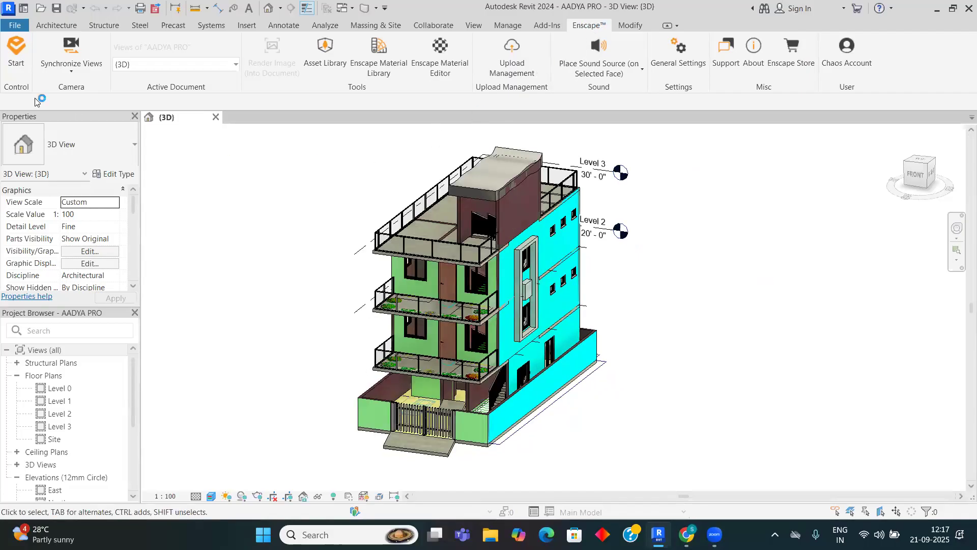
pyautogui.click(14, 63)
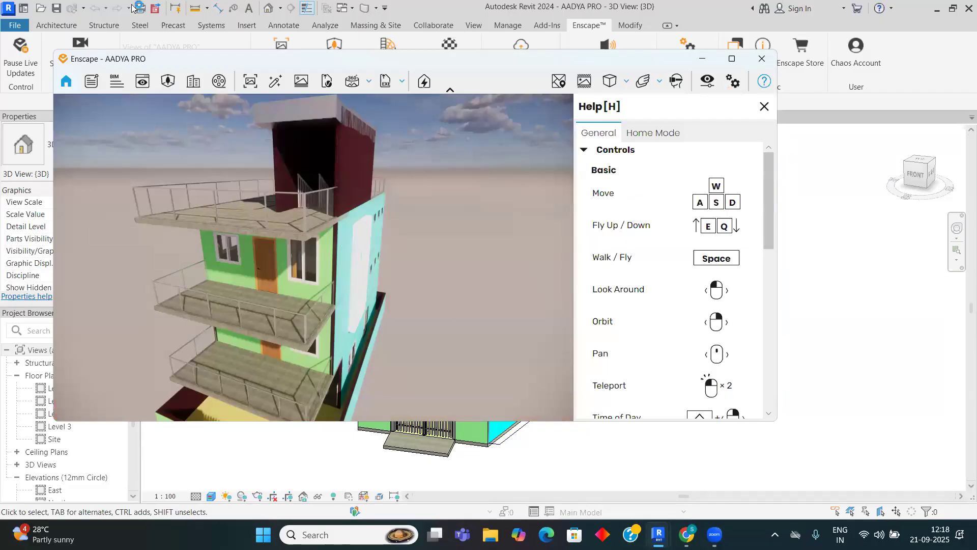
# Step: Examine the whole building from the front in the Enscape rendering and close the Enscape window
pyautogui.scroll(-4, 260, 285)
pyautogui.moveTo(261, 291)
pyautogui.mouseDown()
pyautogui.moveTo(255, 336)
pyautogui.moveTo(278, 287)
pyautogui.mouseUp()
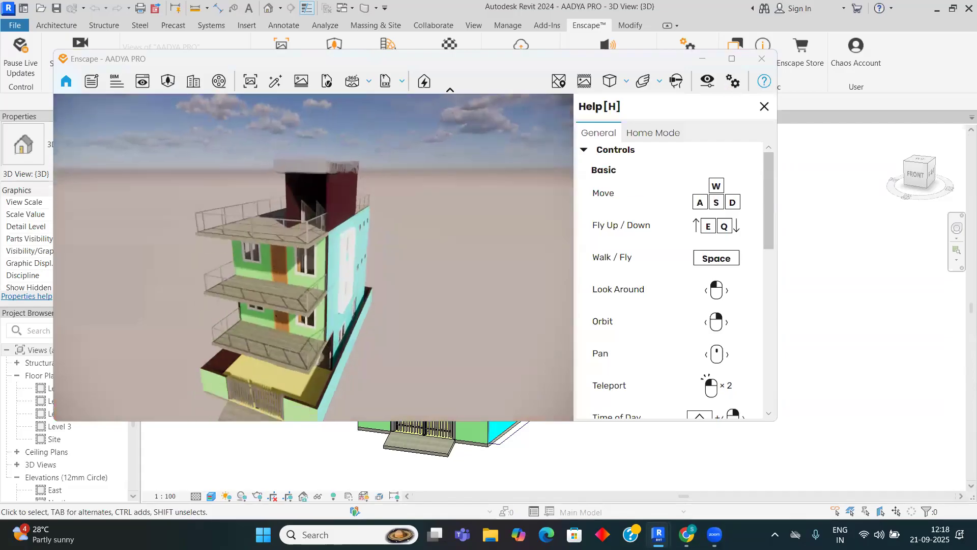
pyautogui.scroll(1, 358, 336)
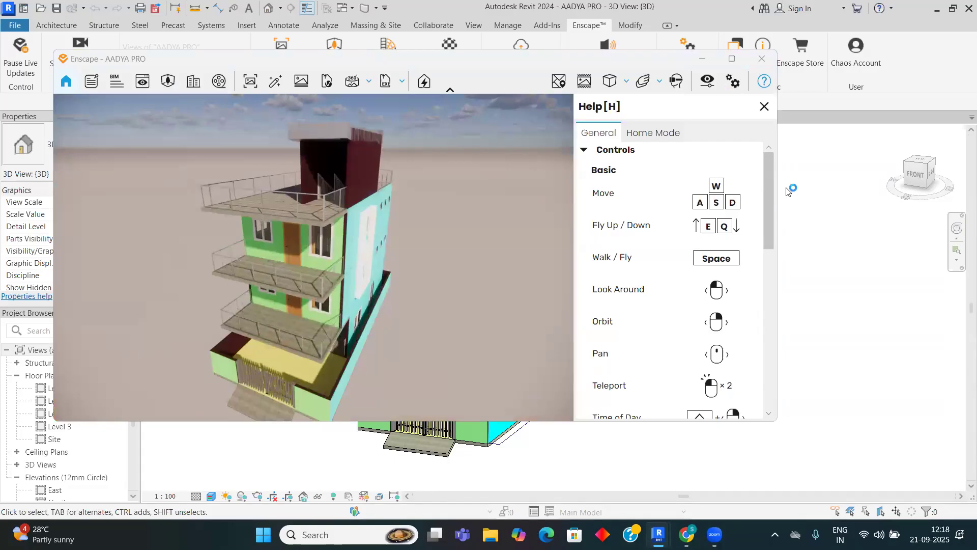
pyautogui.click(762, 60)
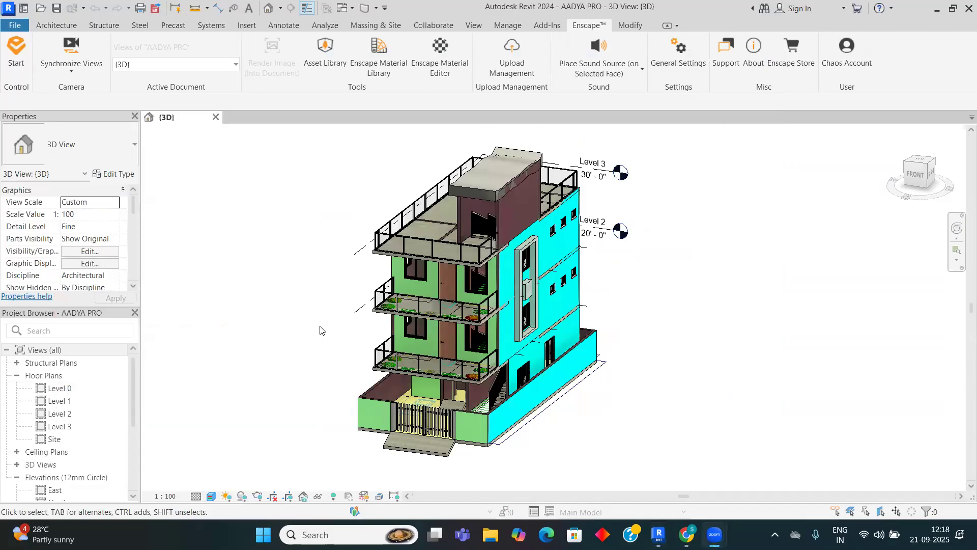
pyautogui.scroll(-2, 320, 330)
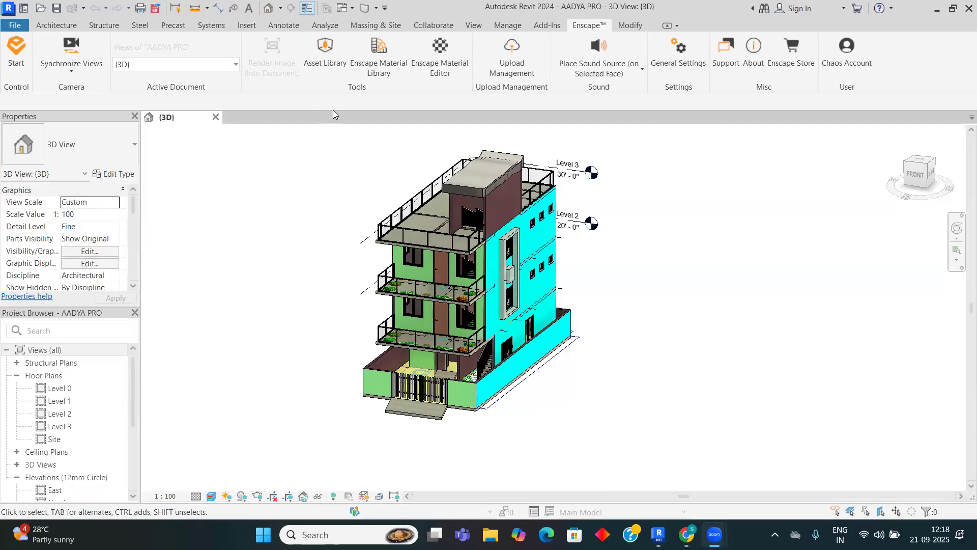
# Step: On the Level 0 floor plan, sketch a rectangular GROUND FLO floor boundary about 64' 6" deep around the building
pyautogui.doubleClick(60, 388)
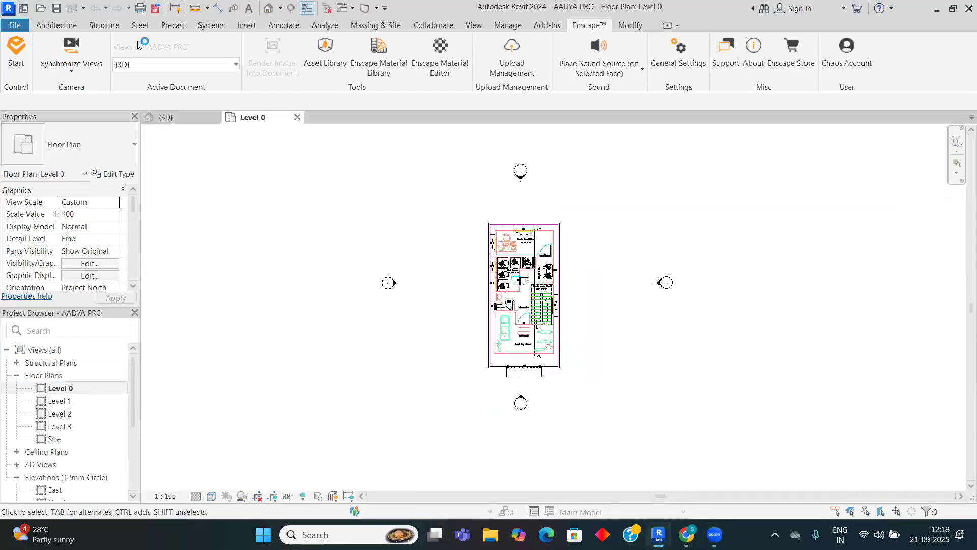
pyautogui.click(69, 27)
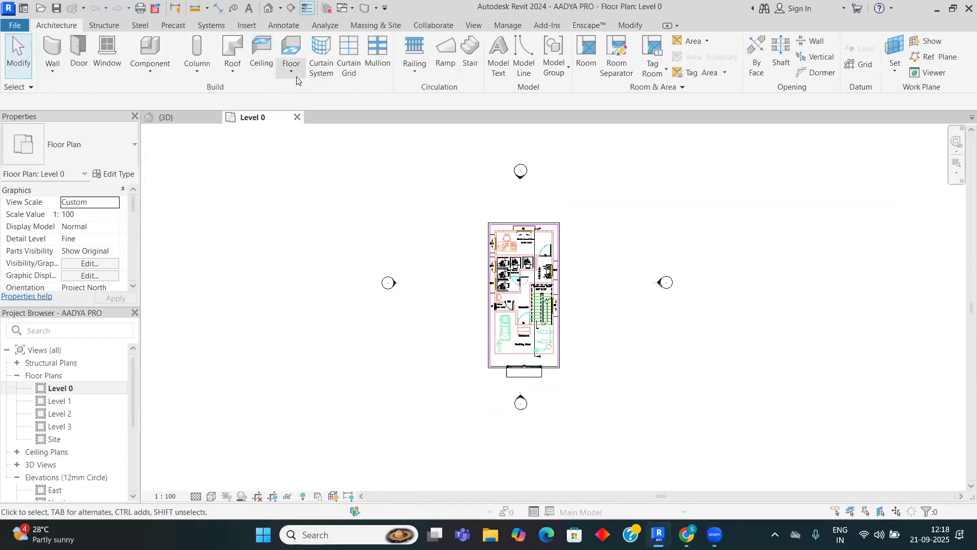
pyautogui.click(291, 70)
pyautogui.click(316, 94)
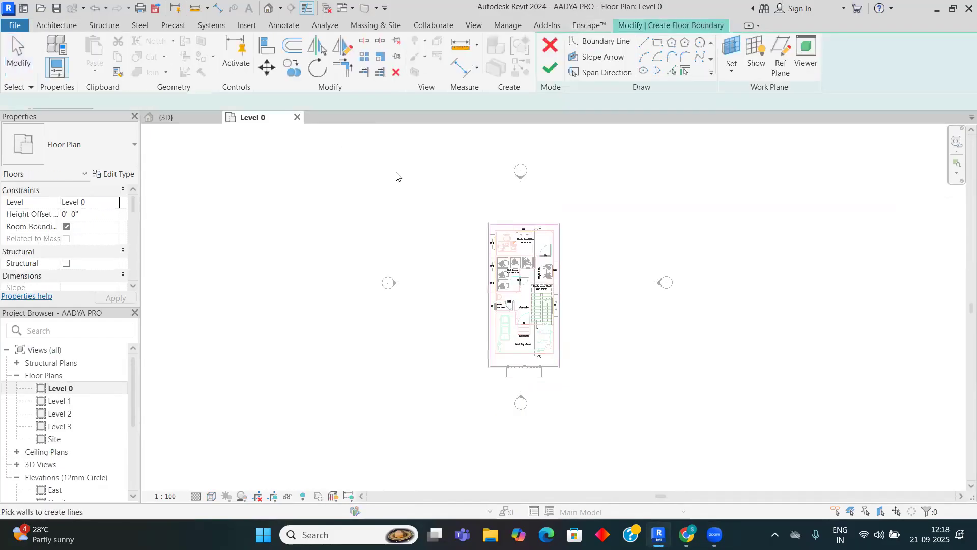
pyautogui.click(658, 43)
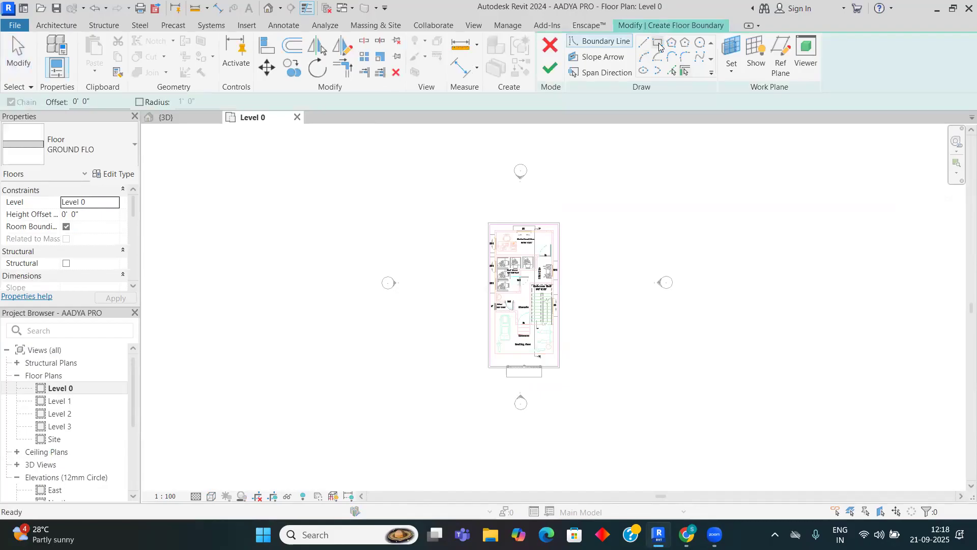
pyautogui.click(432, 191)
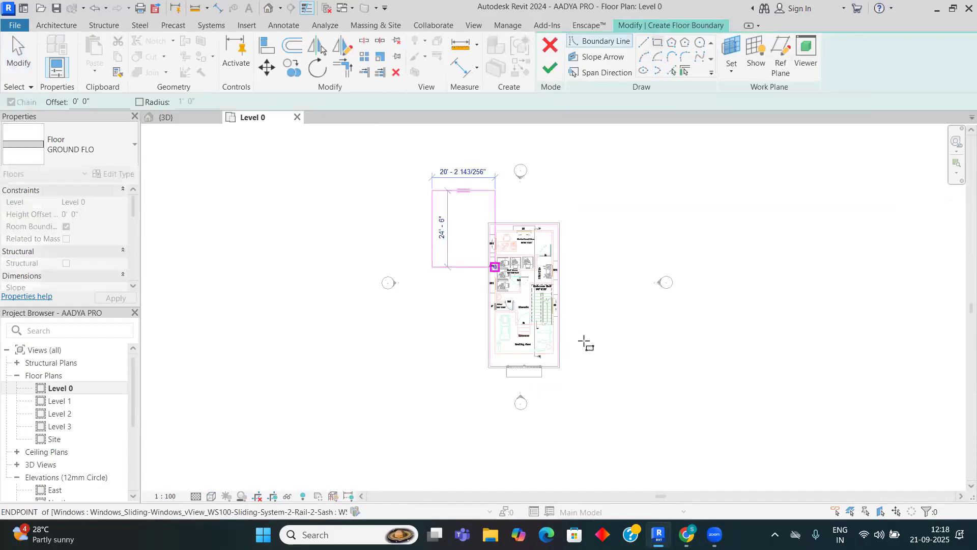
pyautogui.click(617, 391)
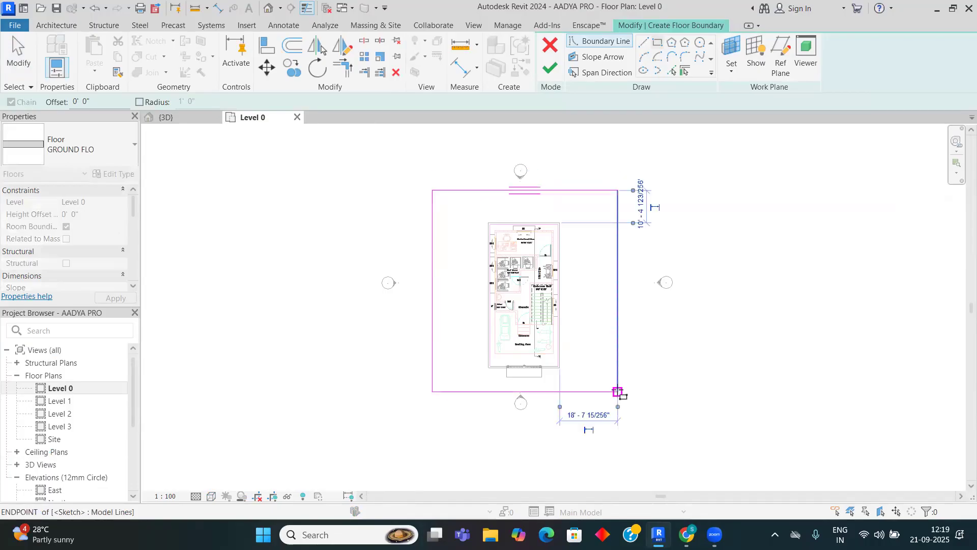
pyautogui.rightClick(734, 252)
pyautogui.click(761, 262)
pyautogui.rightClick(758, 262)
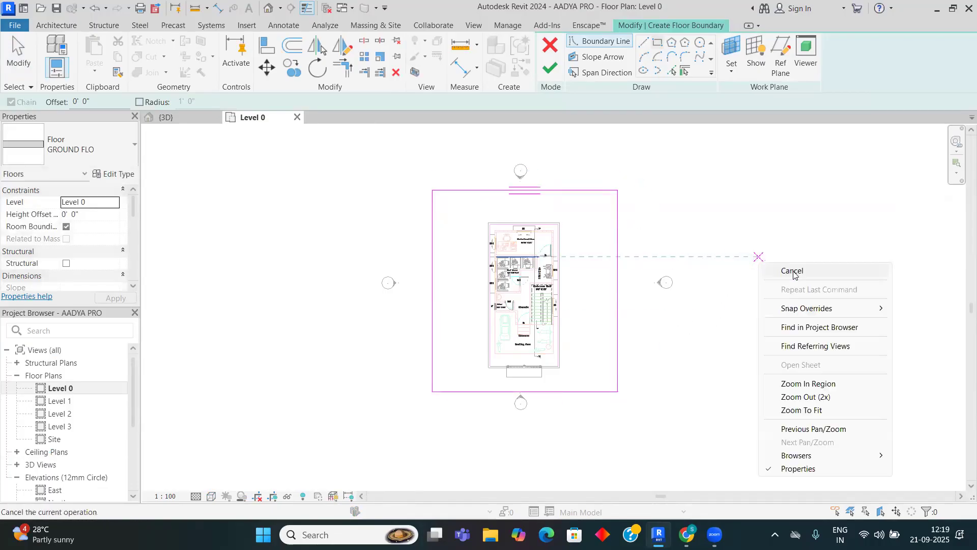
# Step: Move the boundary's west and east edges to about 28' 6" and 29' 0" from the building and finish the floor
pyautogui.moveTo(434, 335); pyautogui.dragTo(343, 336)
pyautogui.moveTo(617, 323); pyautogui.dragTo(653, 323)
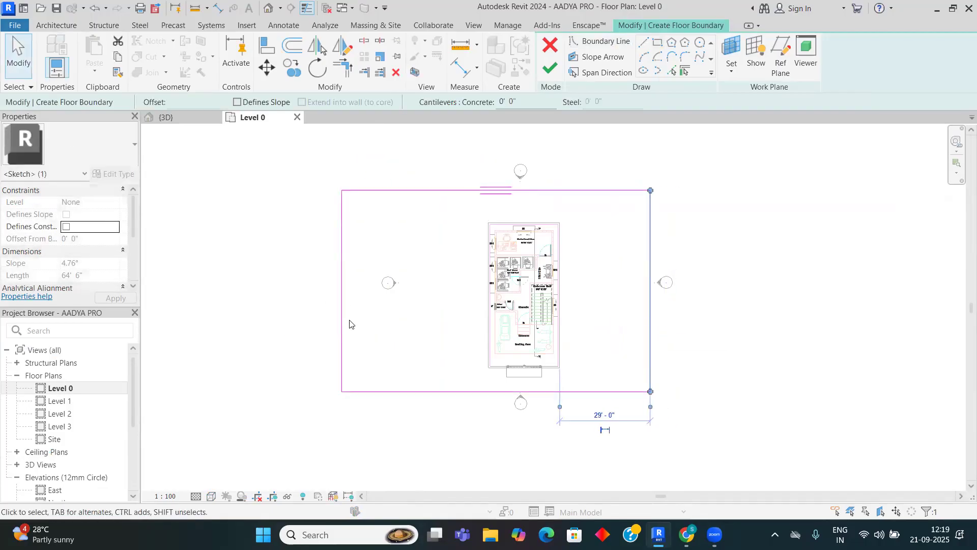
pyautogui.moveTo(347, 326); pyautogui.dragTo(399, 323)
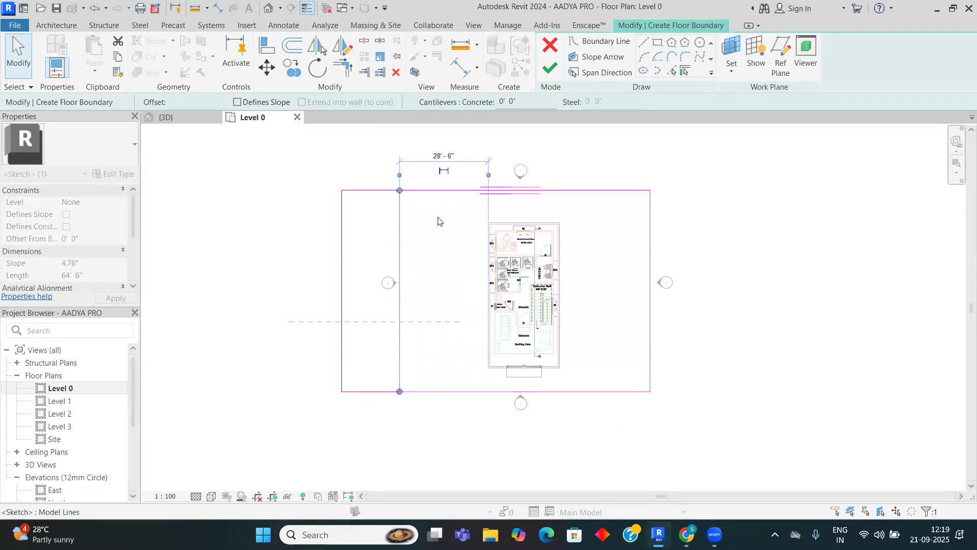
pyautogui.click(436, 190)
pyautogui.moveTo(436, 191)
pyautogui.mouseDown()
pyautogui.moveTo(436, 172)
pyautogui.moveTo(437, 190)
pyautogui.mouseUp()
pyautogui.click(442, 396)
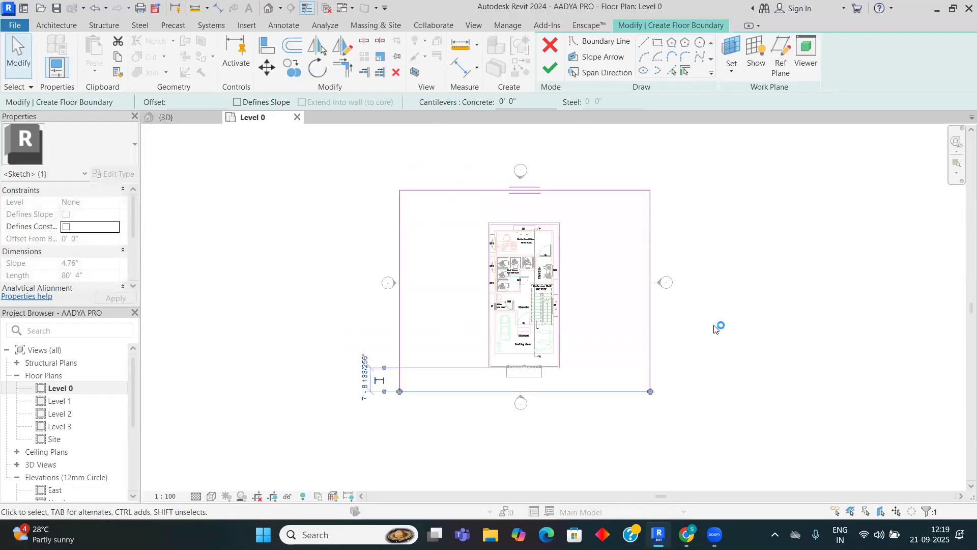
pyautogui.click(631, 168)
pyautogui.click(550, 74)
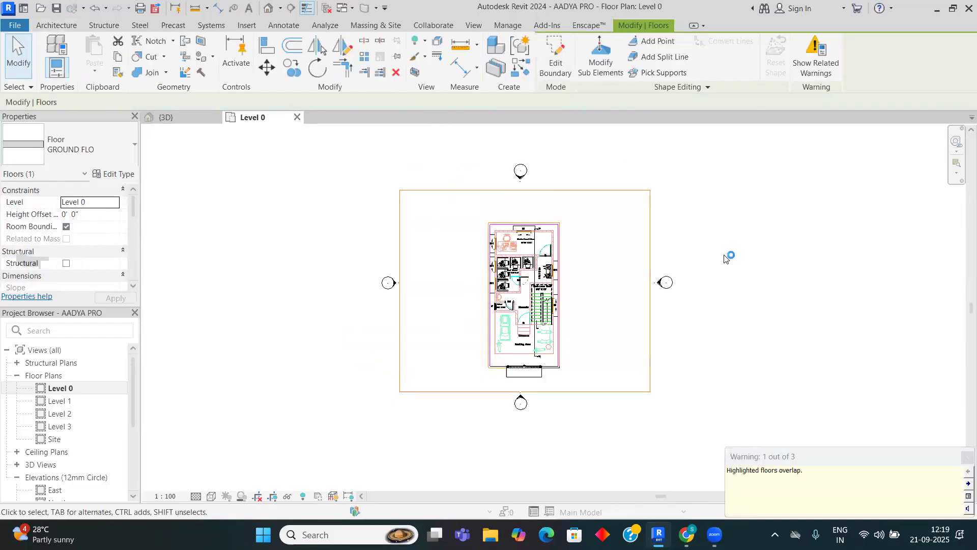
pyautogui.click(728, 256)
# Step: Open the 3D view and inspect the new floor slab around the building
pyautogui.click(269, 8)
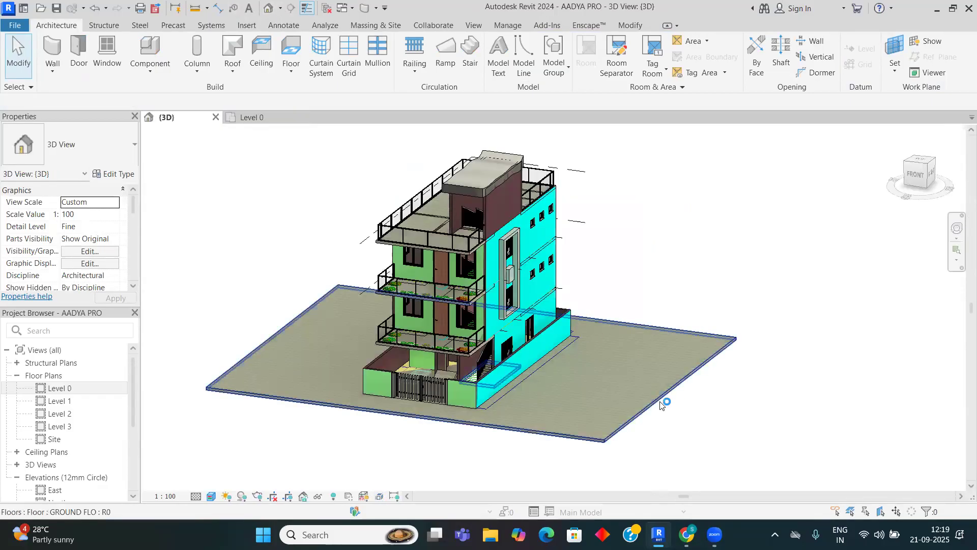
pyautogui.click(660, 405)
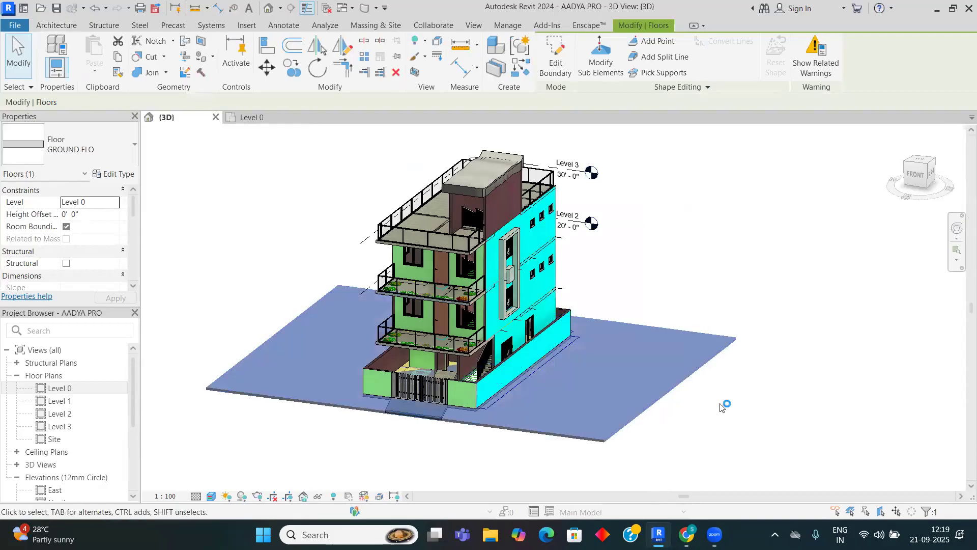
pyautogui.click(721, 407)
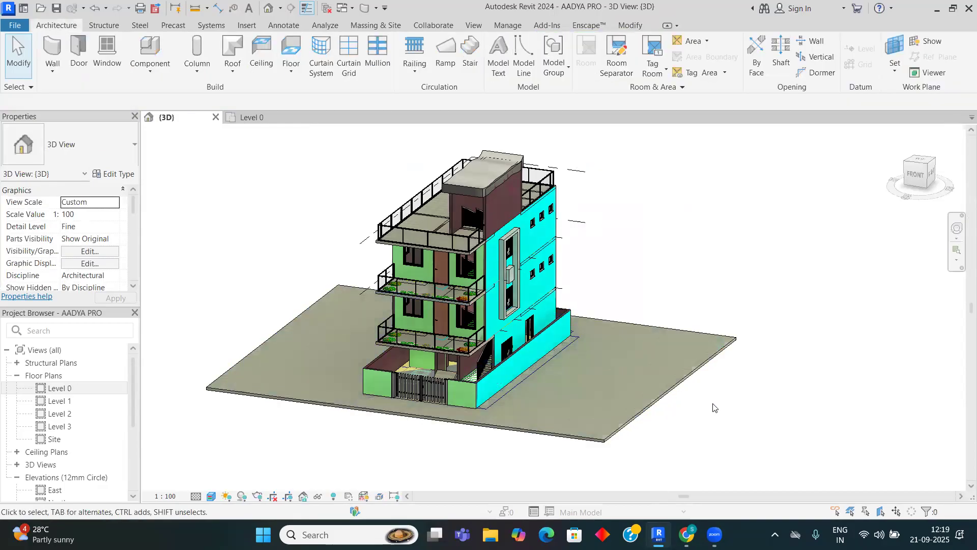
# Step: Switch to Chrome and search Google Images for "grass png" in a new tab
pyautogui.click(687, 534)
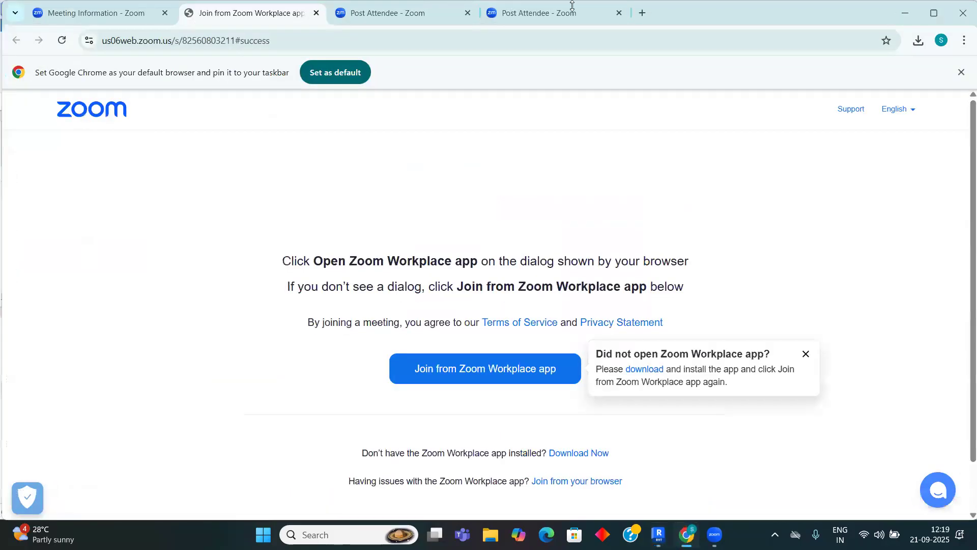
pyautogui.click(643, 13)
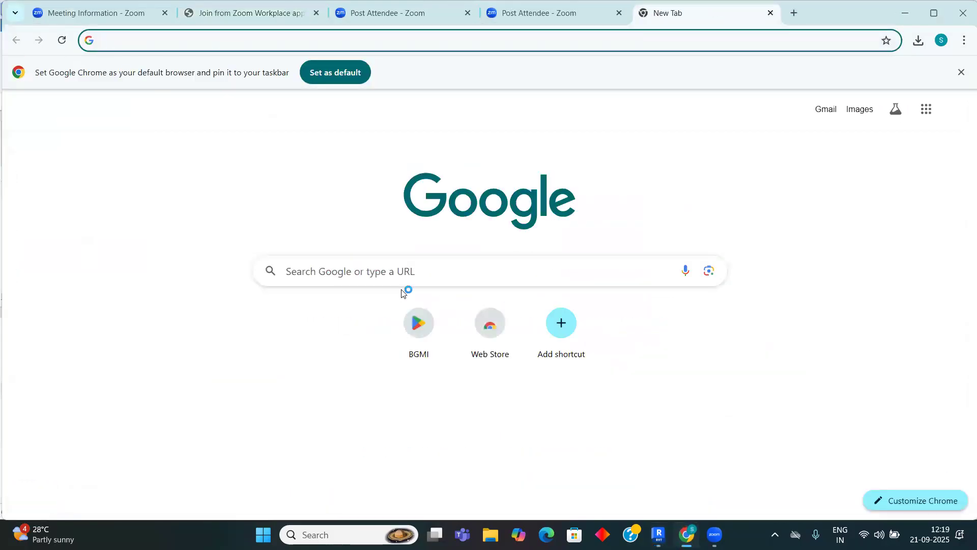
pyautogui.click(382, 272)
pyautogui.write('grass')
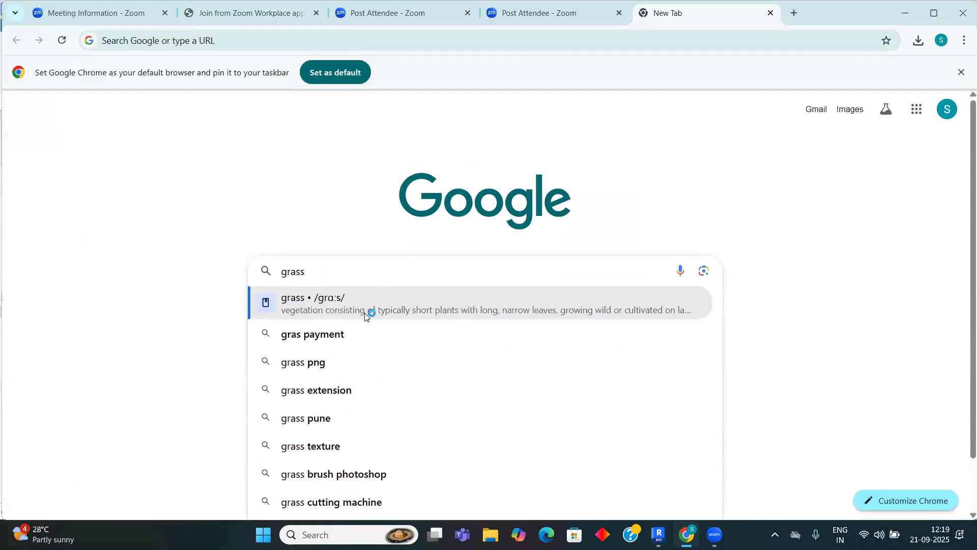
pyautogui.click(354, 360)
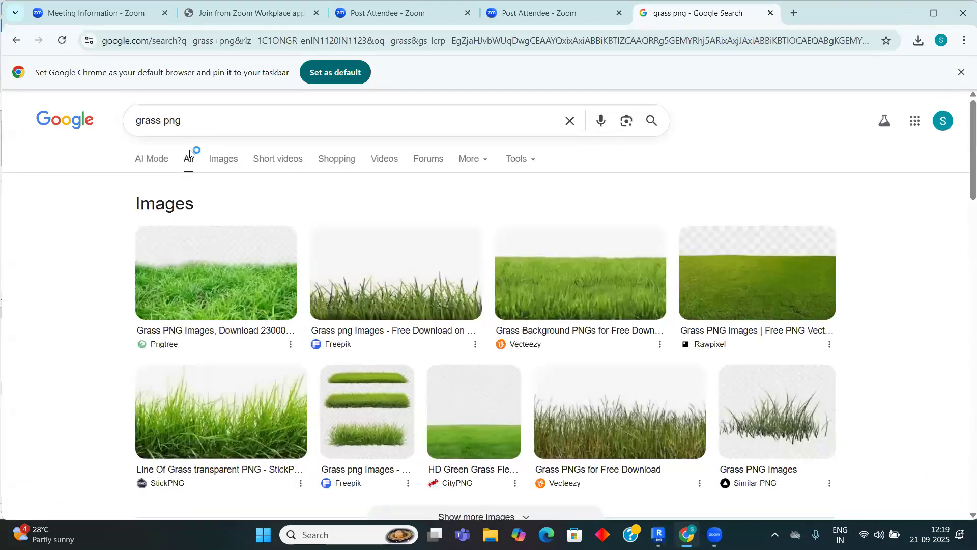
pyautogui.click(219, 163)
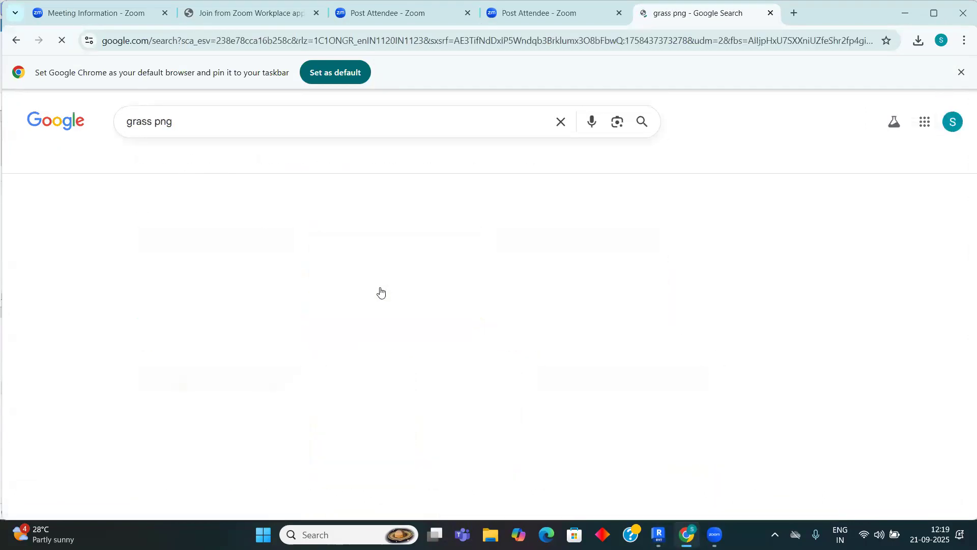
# Step: Save the Unsplash dark green grass background image as a JPEG in the Downloads folder under its suggested name
pyautogui.scroll(-5, 384, 301)
pyautogui.scroll(-5, 384, 300)
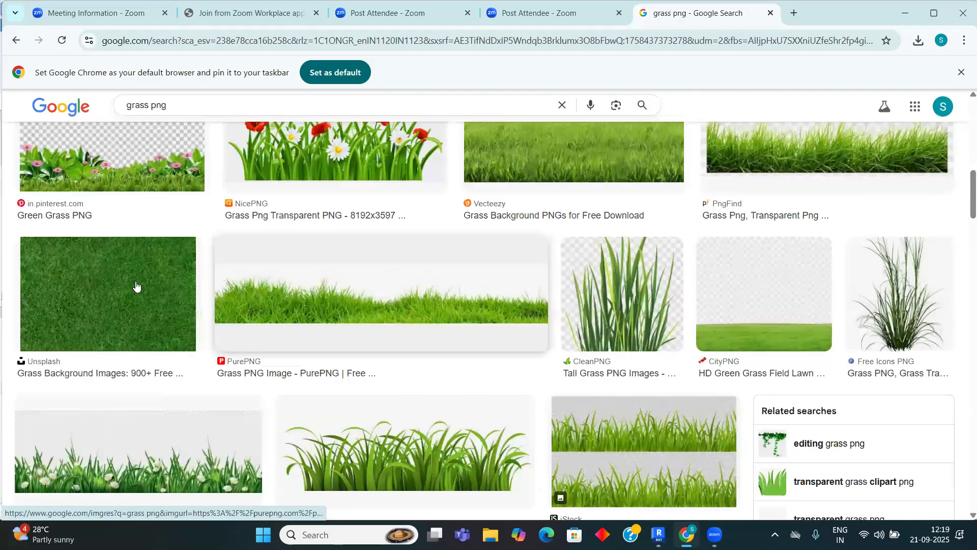
pyautogui.click(104, 279)
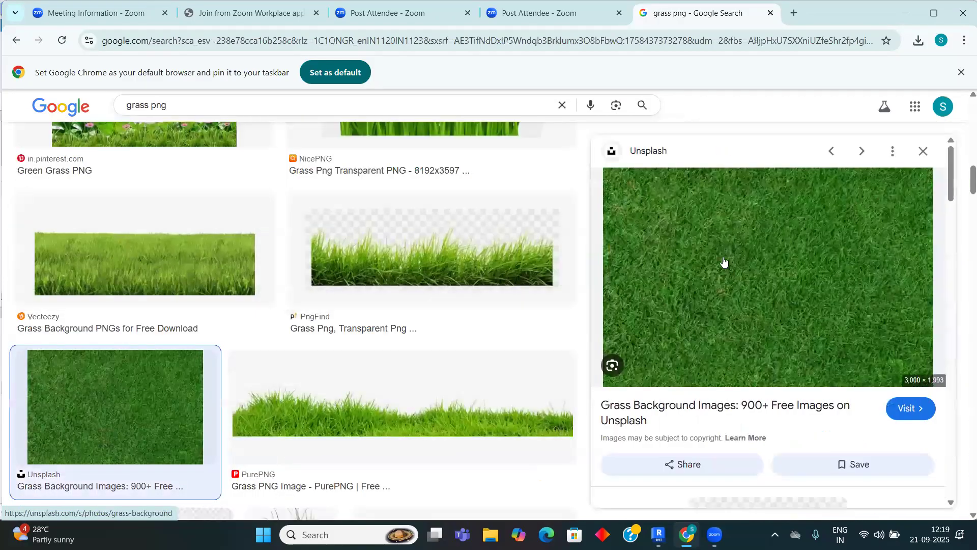
pyautogui.rightClick(723, 258)
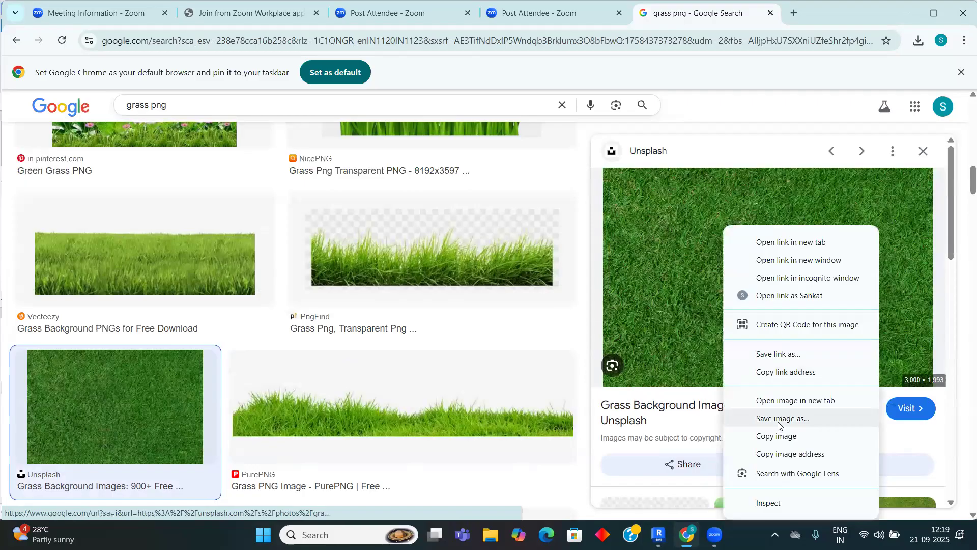
pyautogui.click(779, 421)
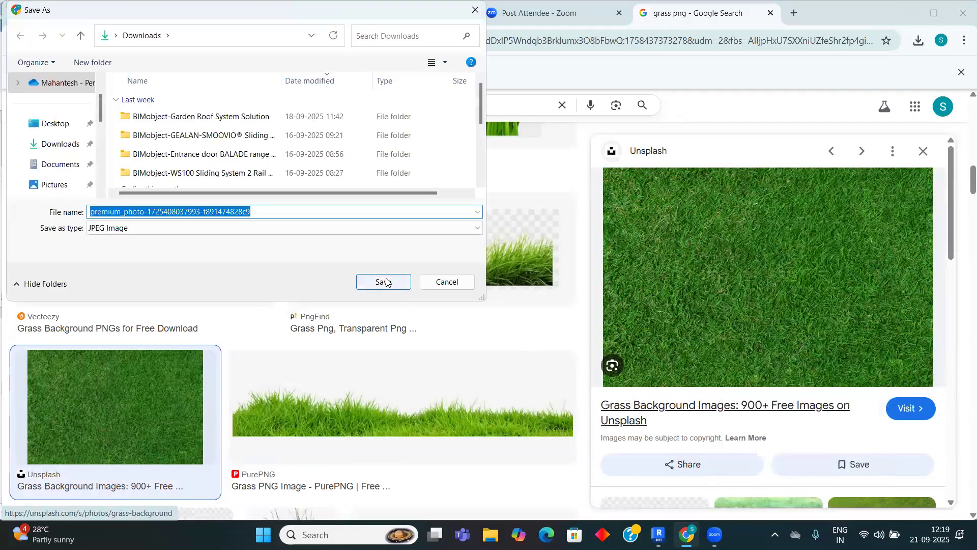
pyautogui.click(395, 287)
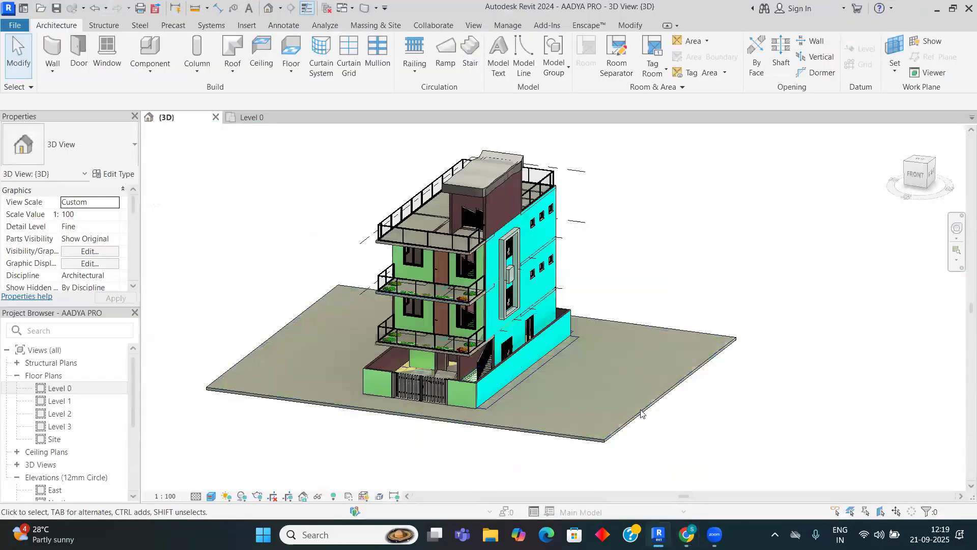
# Step: Create a new material in the project's Material Browser
pyautogui.click(643, 410)
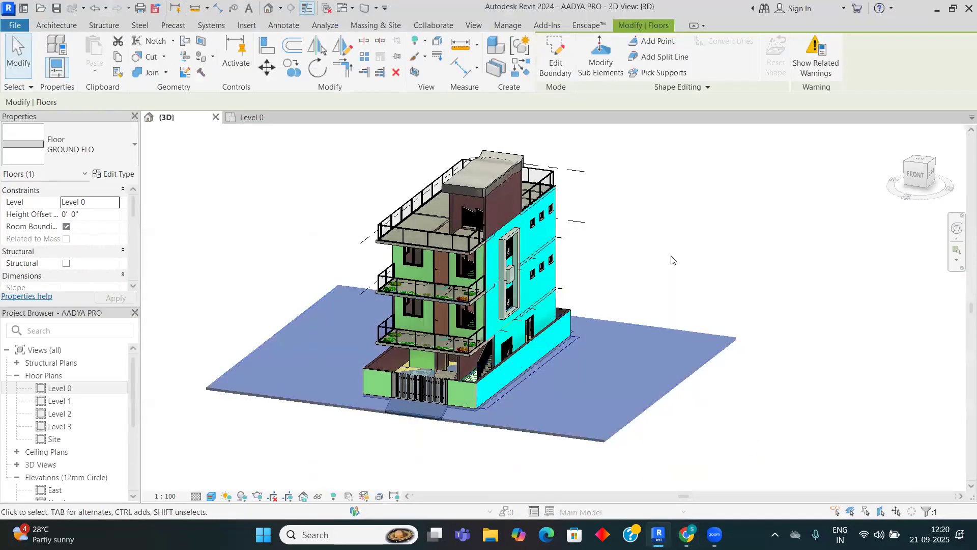
pyautogui.press('Escape')
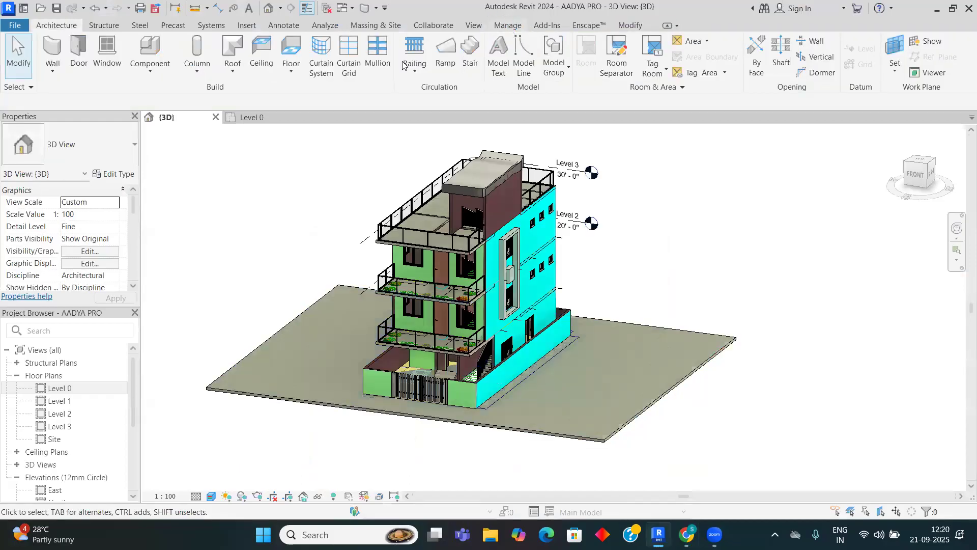
pyautogui.click(511, 27)
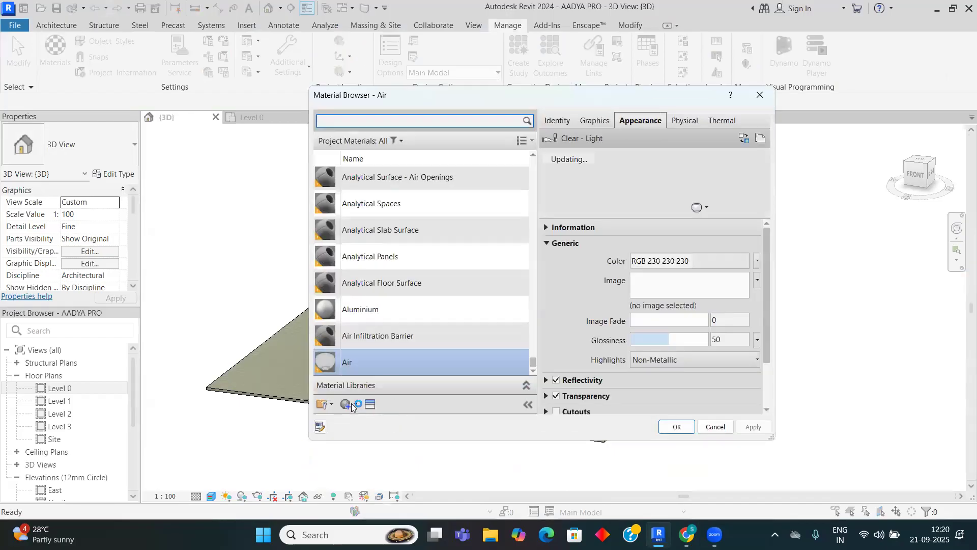
pyautogui.click(355, 405)
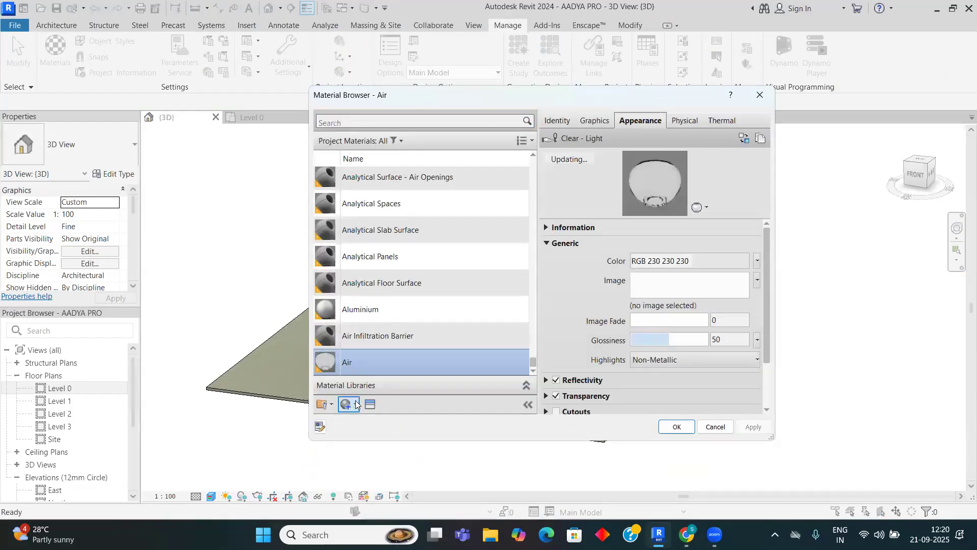
pyautogui.click(369, 422)
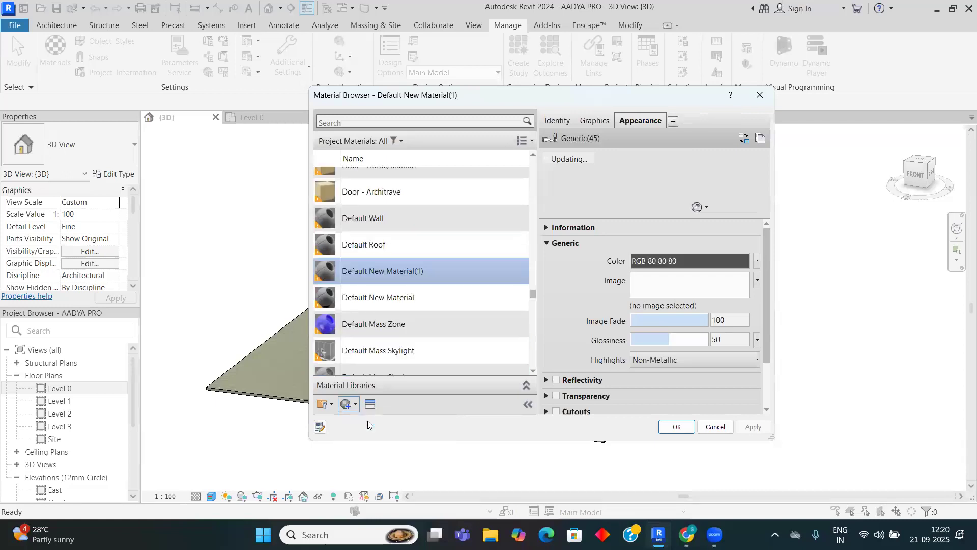
# Step: Try to rename the new material as "grass"
pyautogui.rightClick(416, 256)
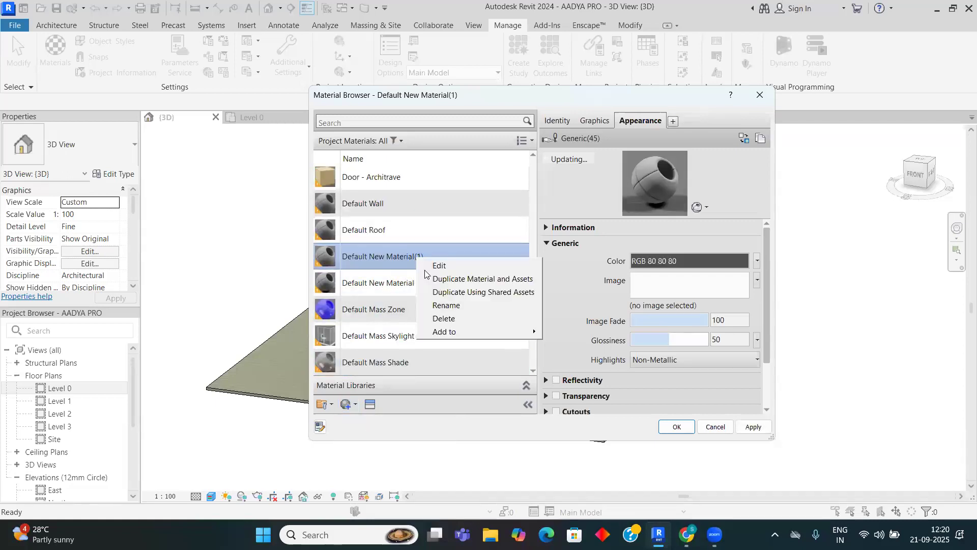
pyautogui.click(446, 305)
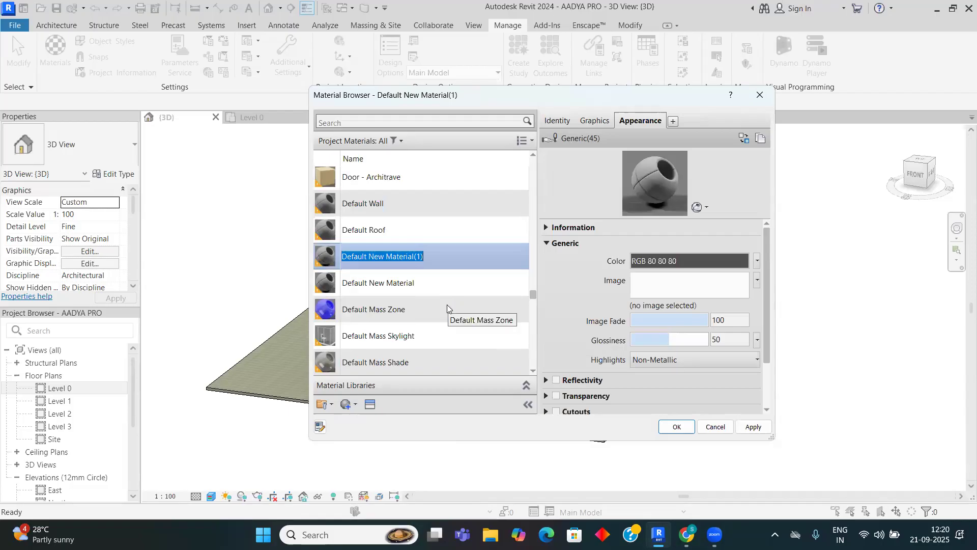
pyautogui.write('grass')
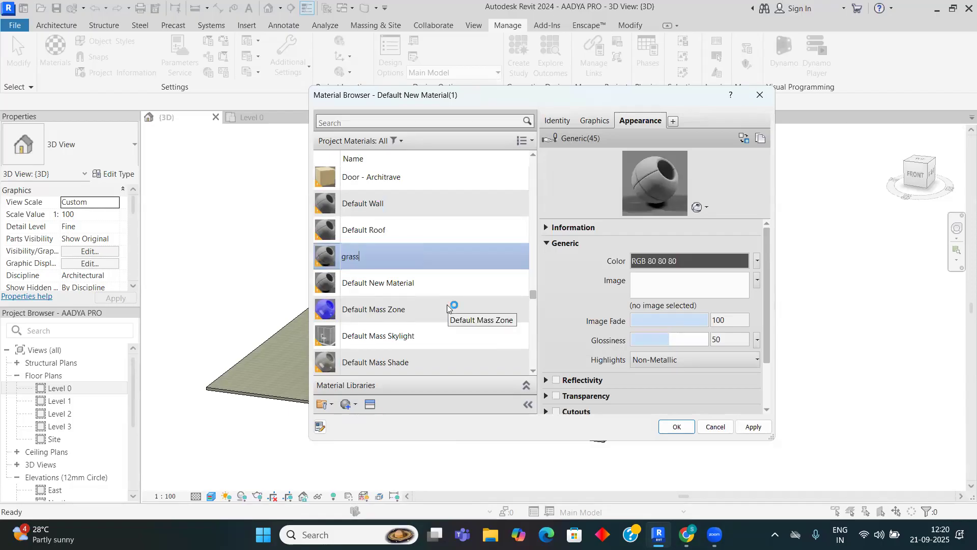
pyautogui.click(376, 279)
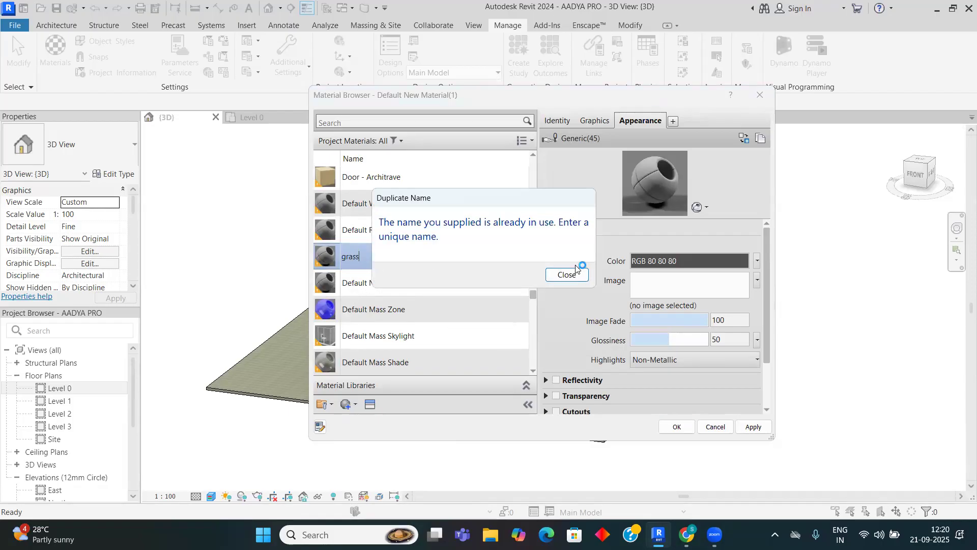
pyautogui.click(564, 274)
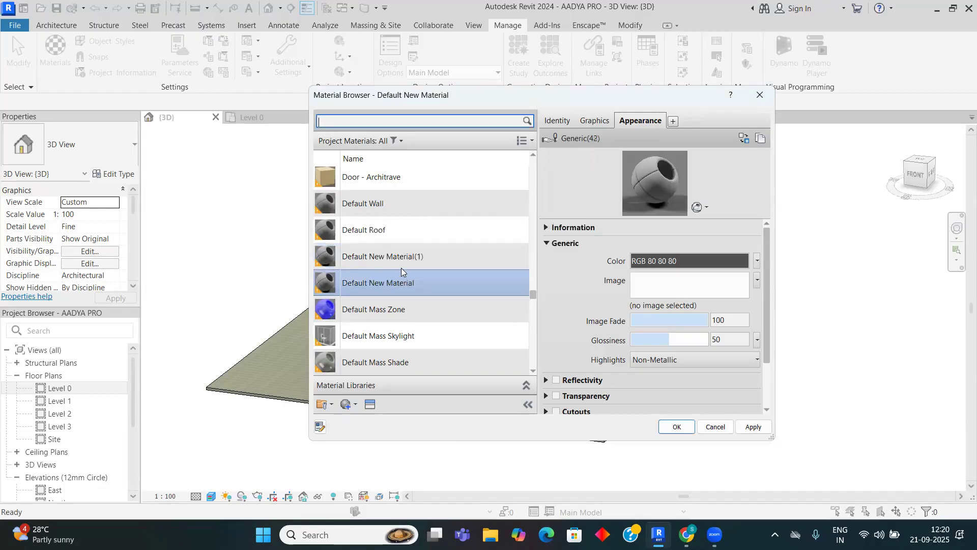
# Step: Rename the material Default New Material(1) as "gre"
pyautogui.click(409, 258)
pyautogui.rightClick(407, 260)
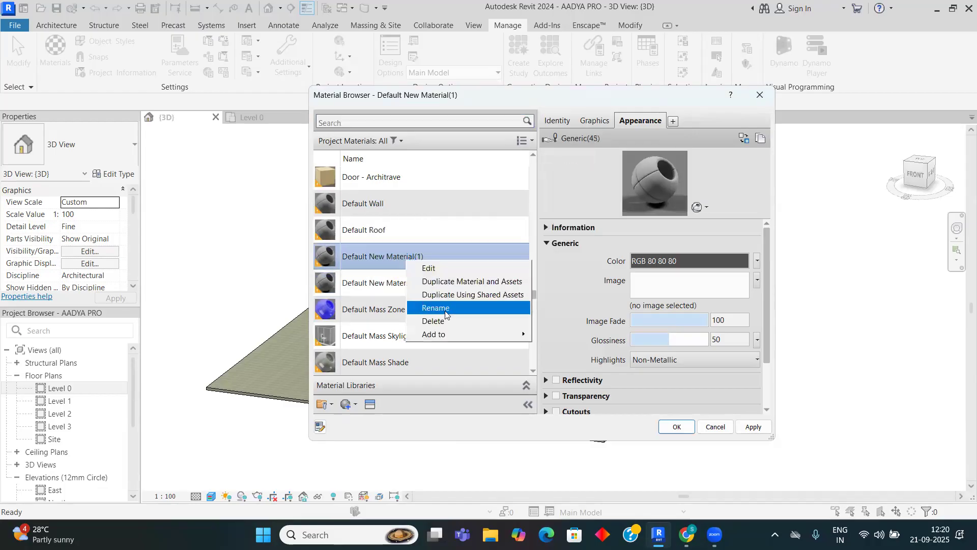
pyautogui.click(446, 309)
pyautogui.write('gre')
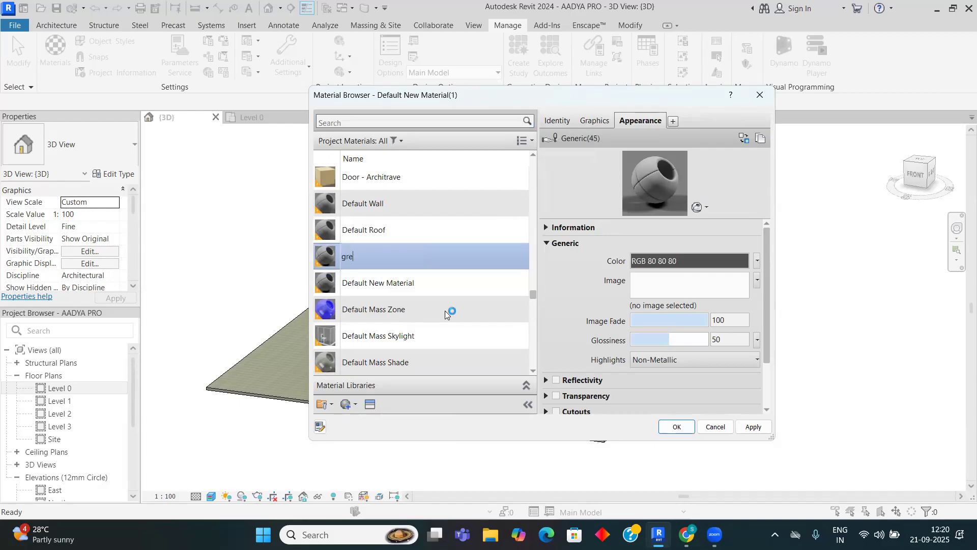
pyautogui.press('Return')
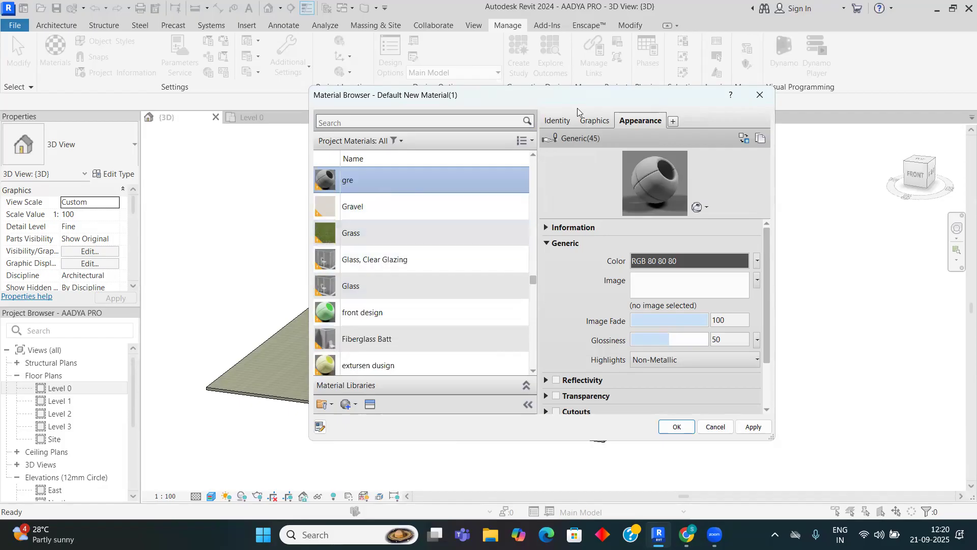
# Step: Assign the downloaded premium_photo grass JPG from Downloads as the gre material's appearance image and save the material
pyautogui.click(700, 288)
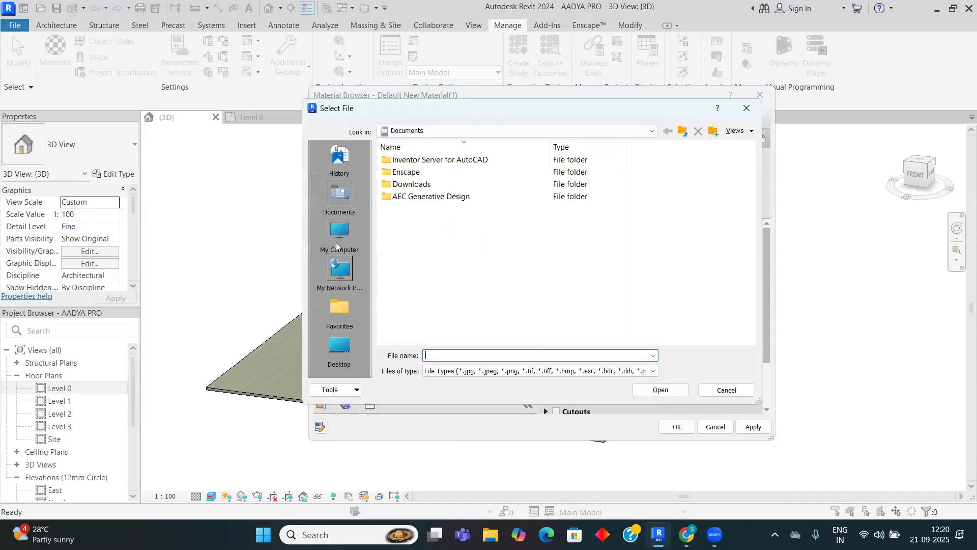
pyautogui.click(345, 353)
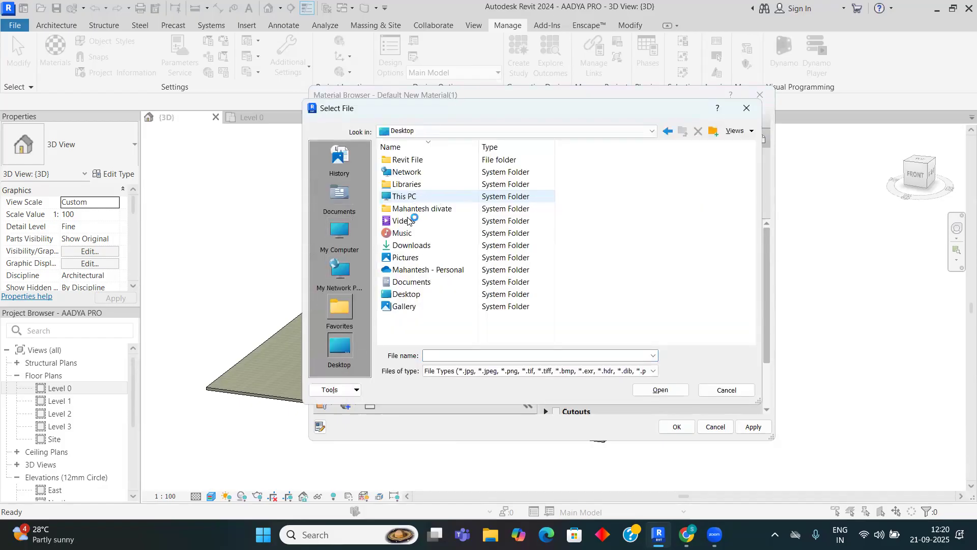
pyautogui.doubleClick(415, 245)
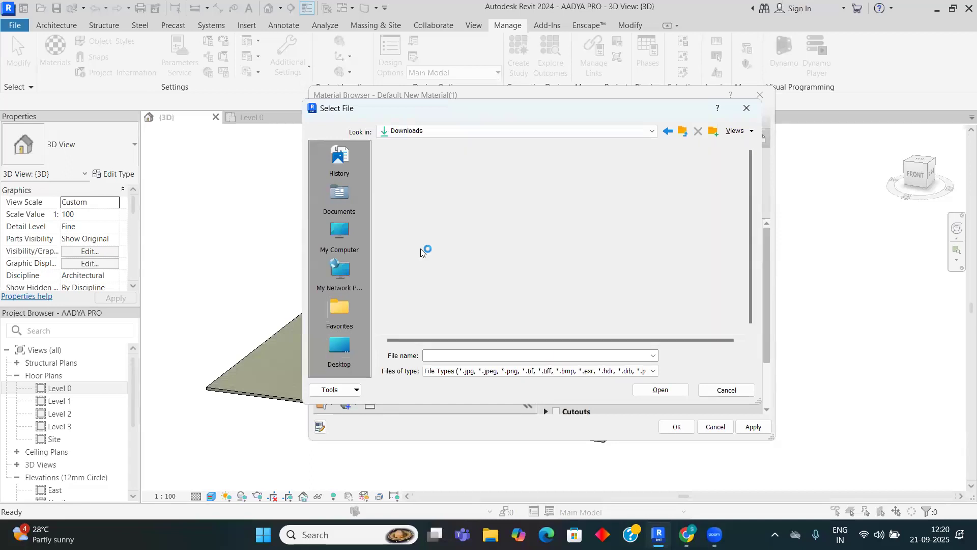
pyautogui.click(437, 173)
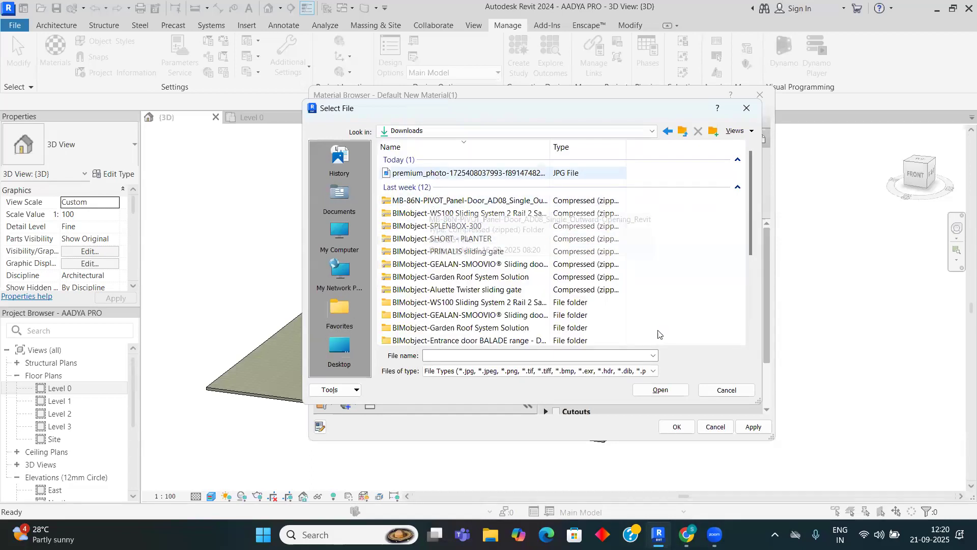
pyautogui.click(659, 390)
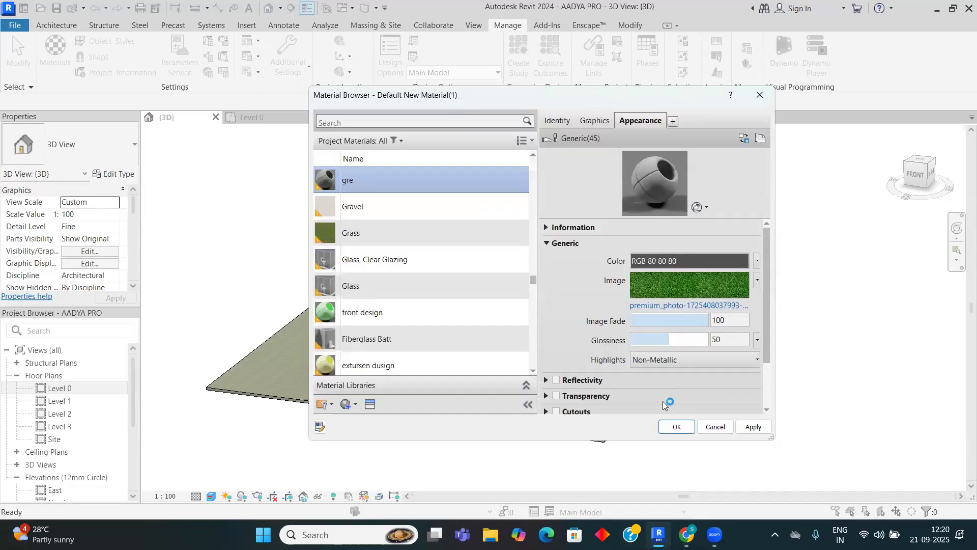
pyautogui.click(754, 427)
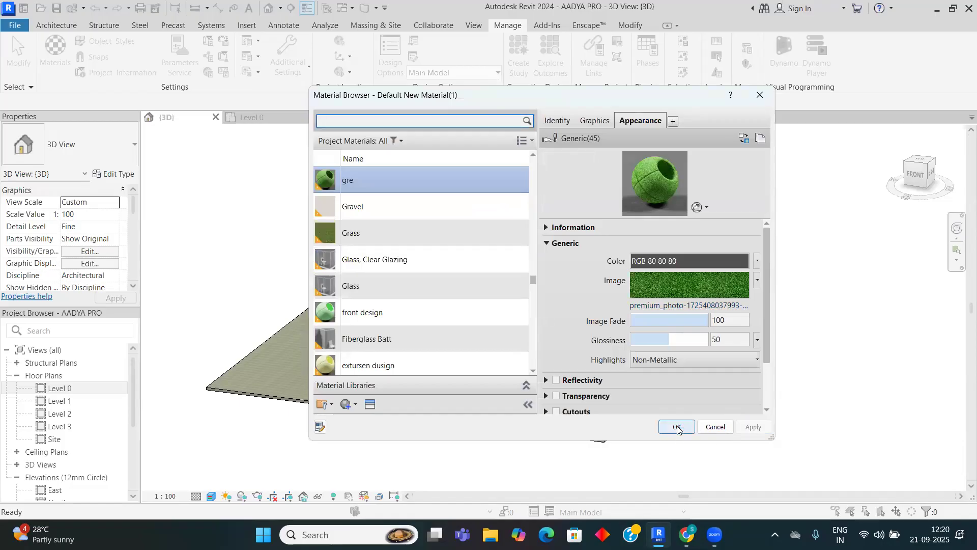
pyautogui.click(677, 428)
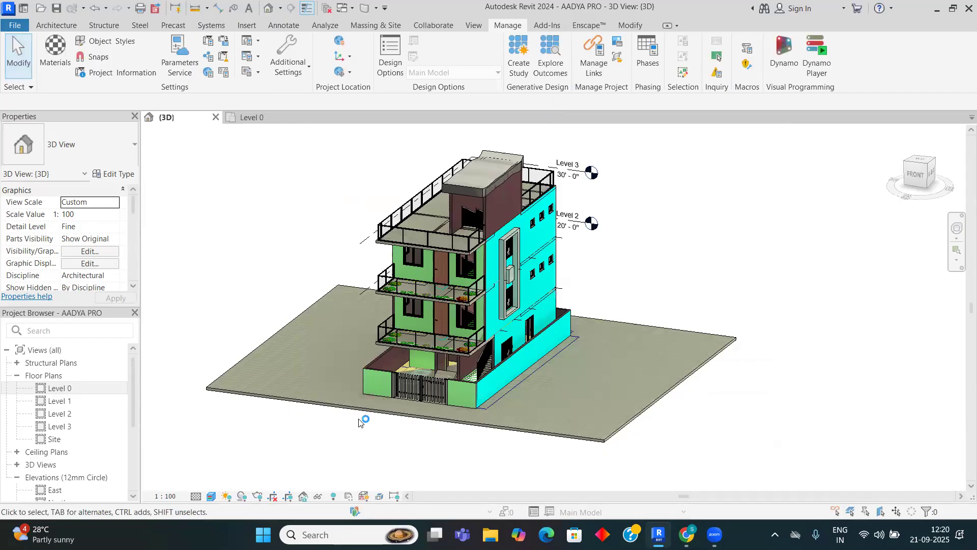
pyautogui.click(329, 406)
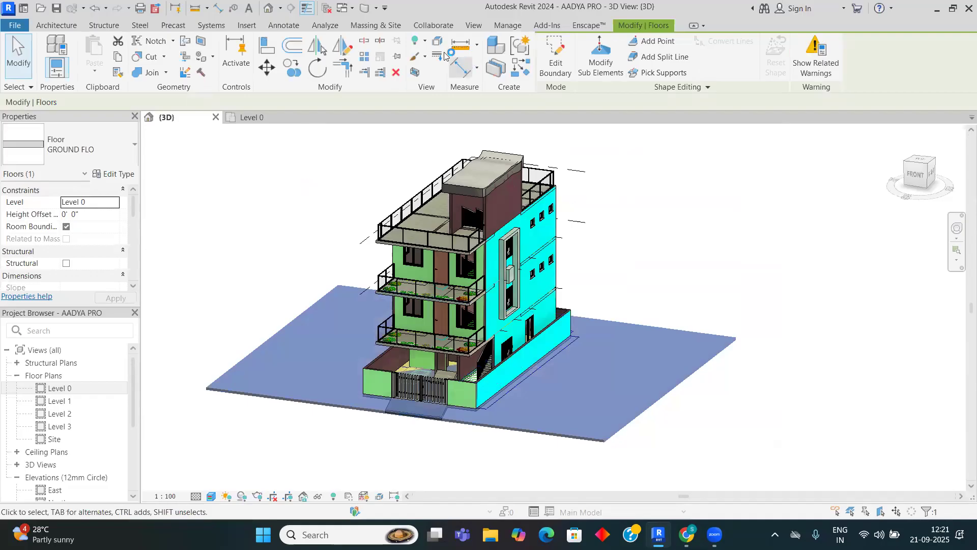
pyautogui.click(119, 175)
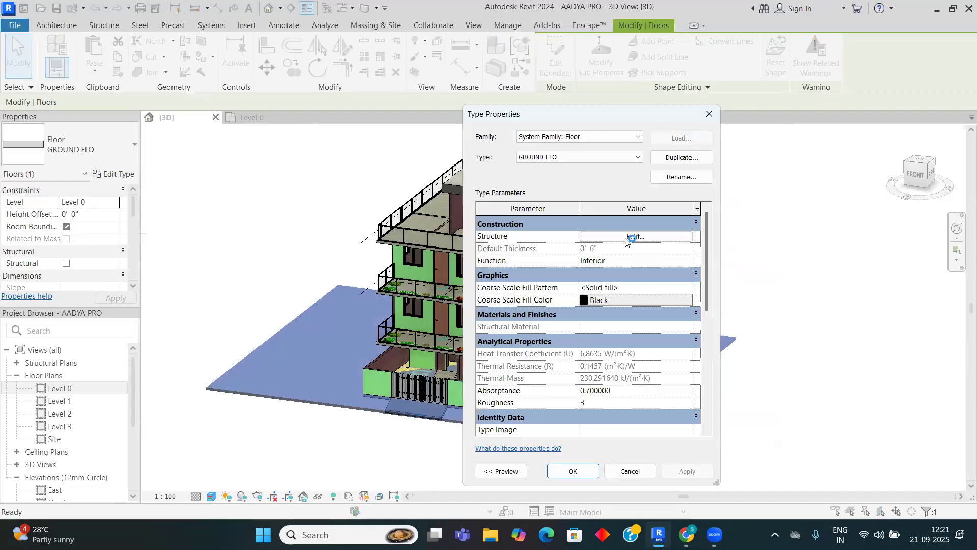
pyautogui.click(709, 114)
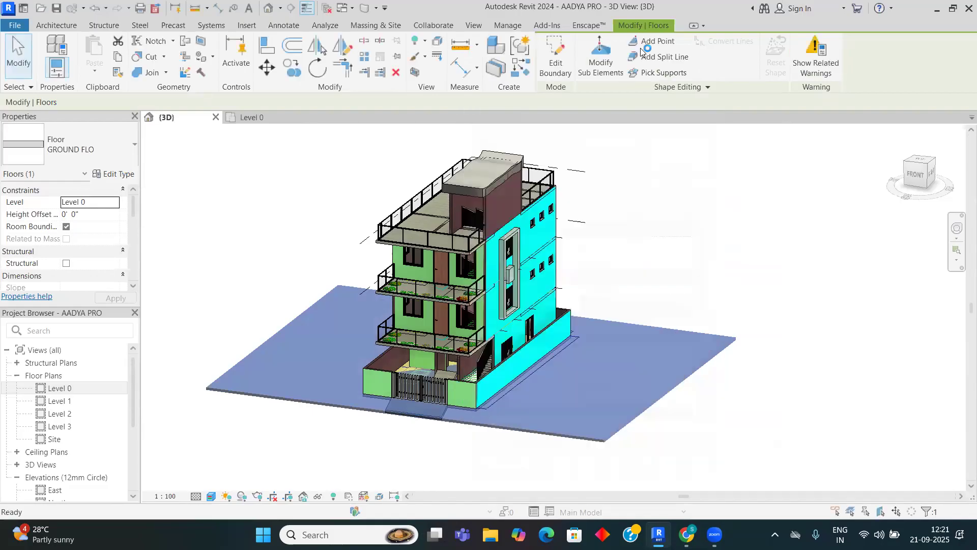
pyautogui.click(212, 56)
pyautogui.click(223, 76)
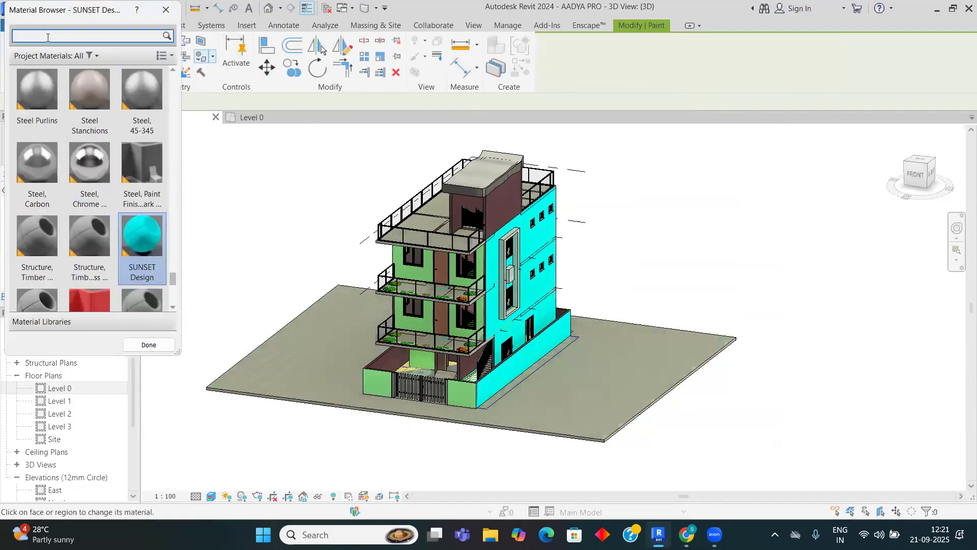
pyautogui.write('gre')
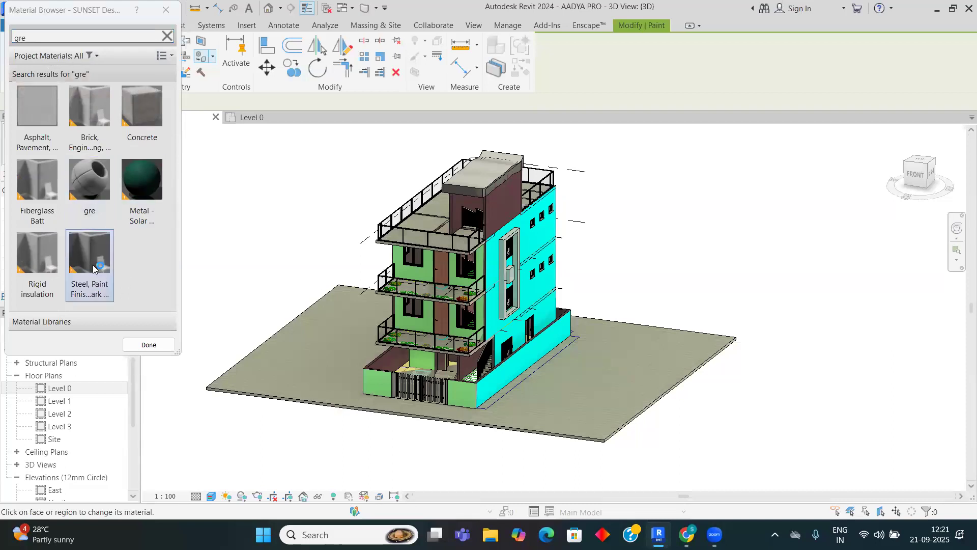
pyautogui.click(67, 168)
pyautogui.press('Escape')
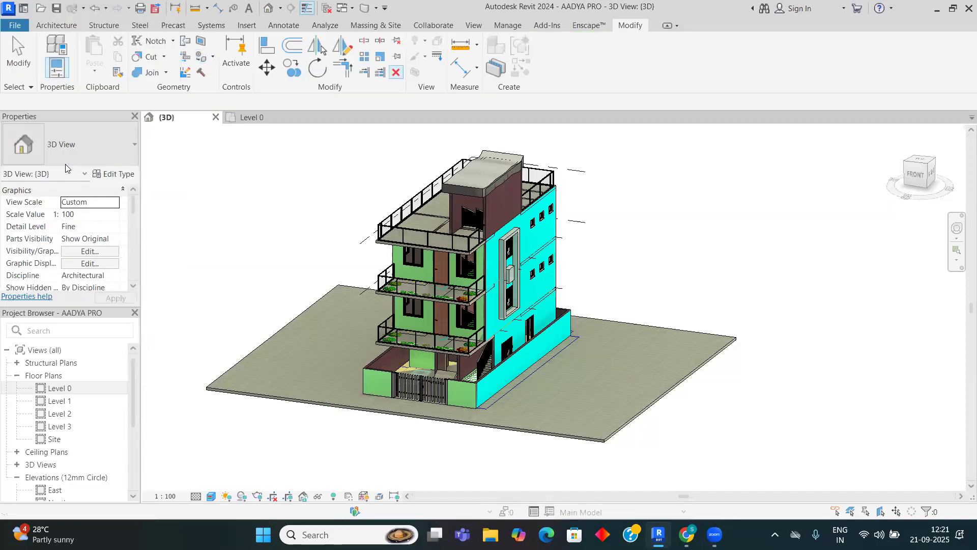
# Step: Paint the top face of the ground floor slab with the existing Grass material and finish painting
pyautogui.click(212, 57)
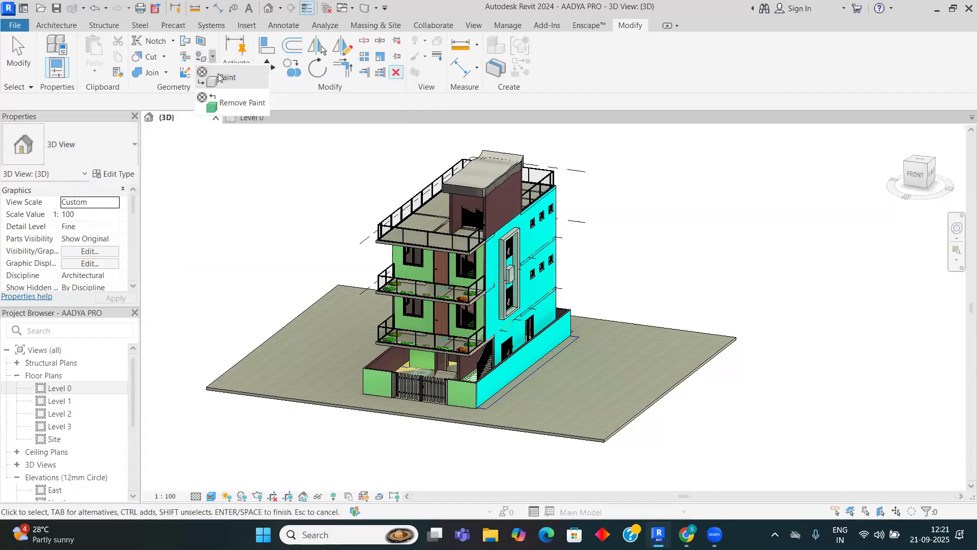
pyautogui.click(219, 78)
pyautogui.scroll(-5, 89, 198)
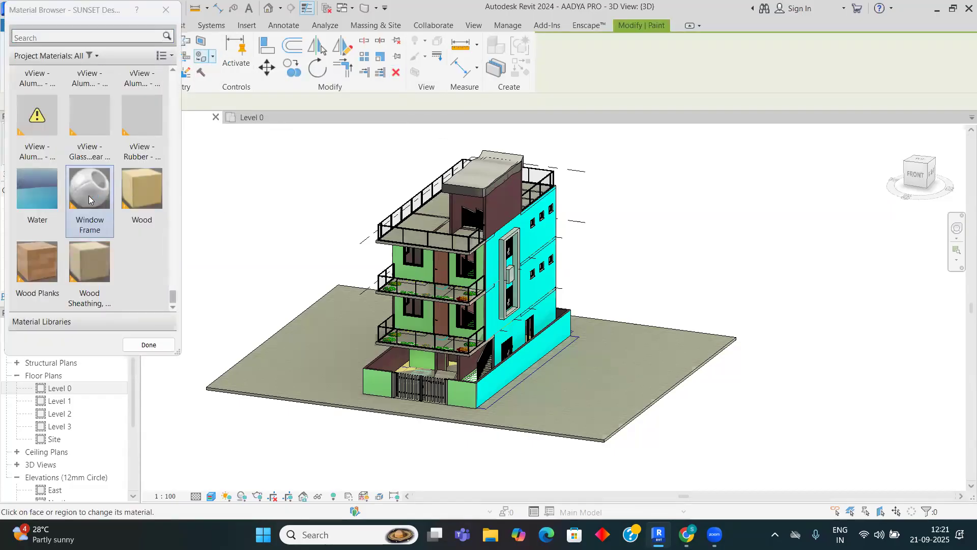
pyautogui.scroll(15, 115, 177)
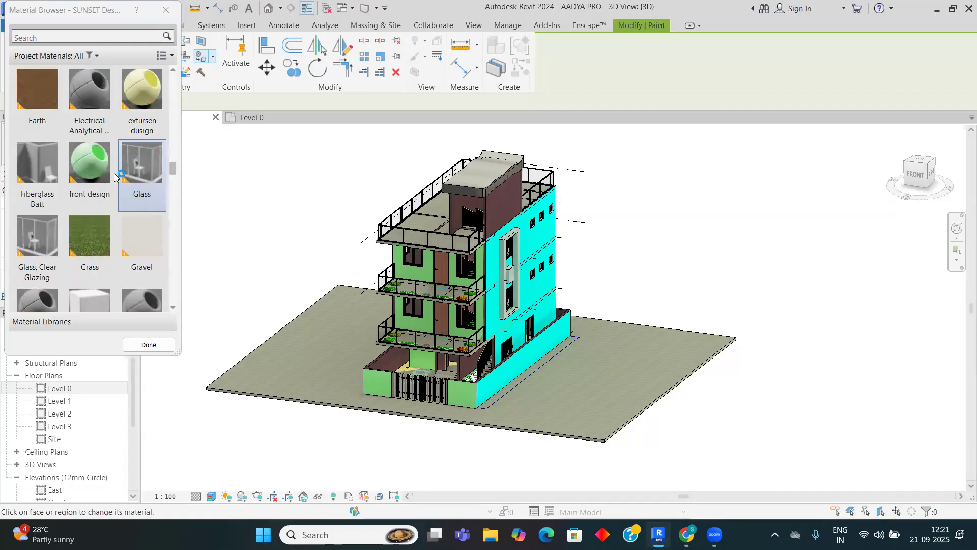
pyautogui.scroll(-6, 115, 177)
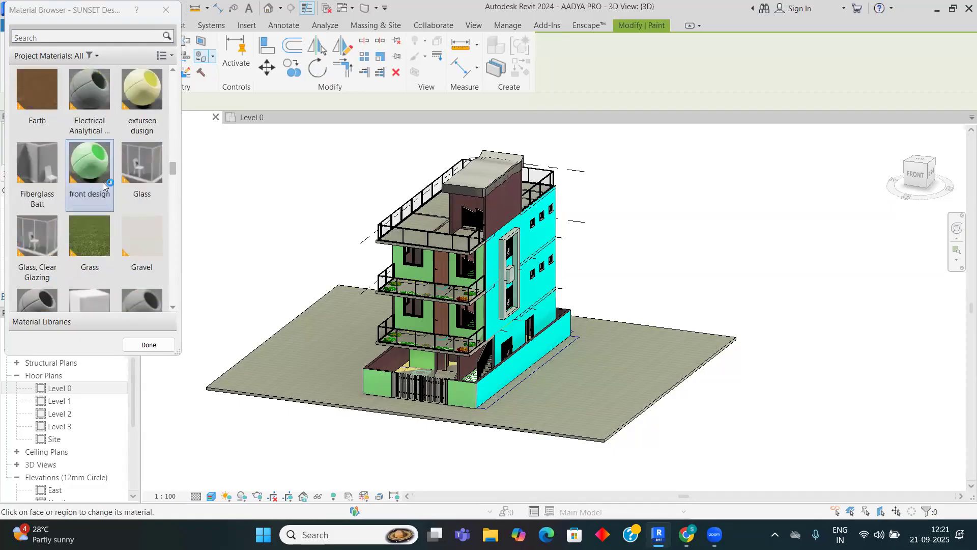
pyautogui.click(85, 227)
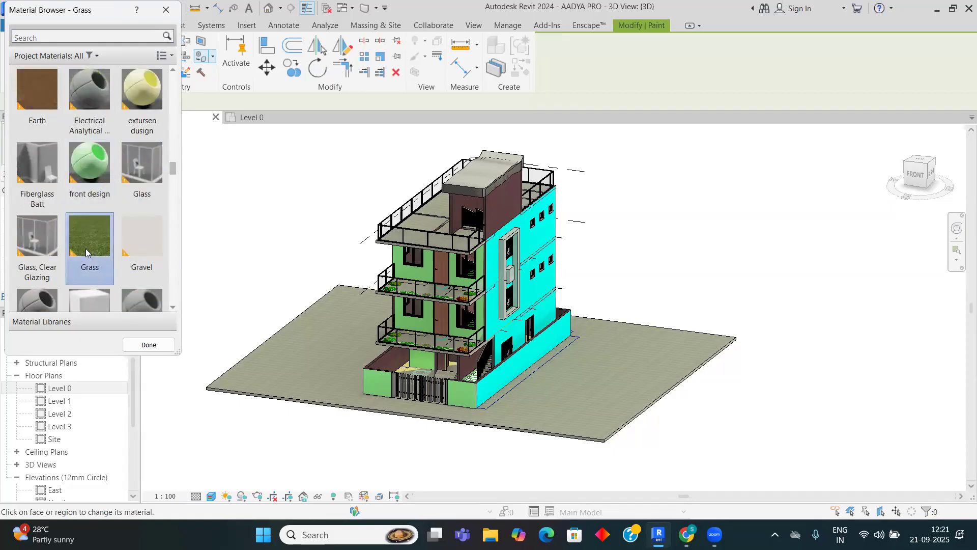
pyautogui.click(320, 374)
pyautogui.scroll(6, 285, 394)
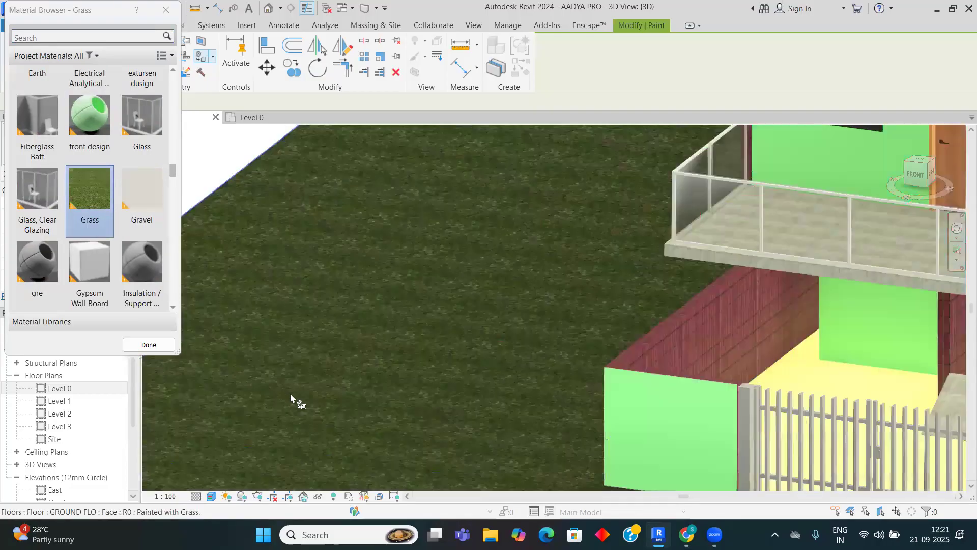
pyautogui.scroll(3, 297, 395)
pyautogui.scroll(-10, 296, 395)
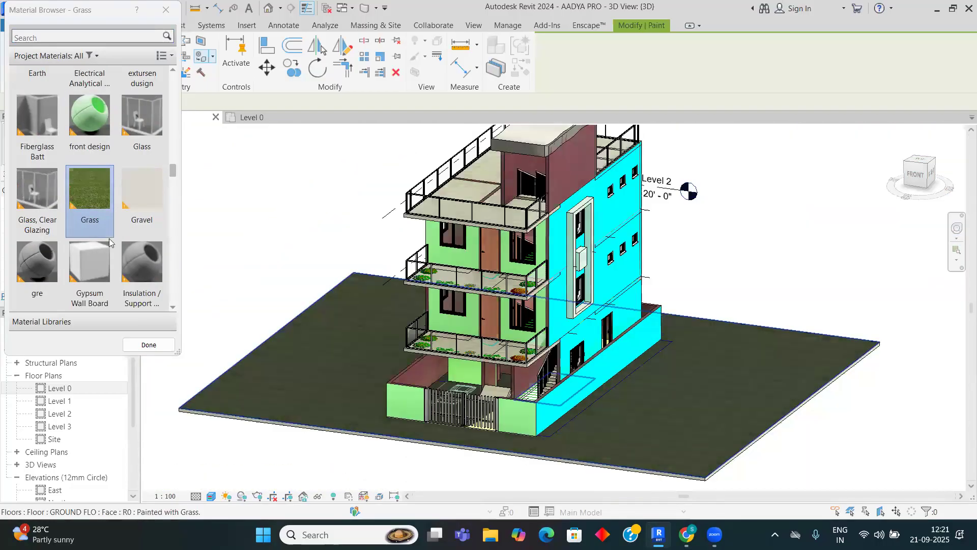
pyautogui.scroll(5, 109, 238)
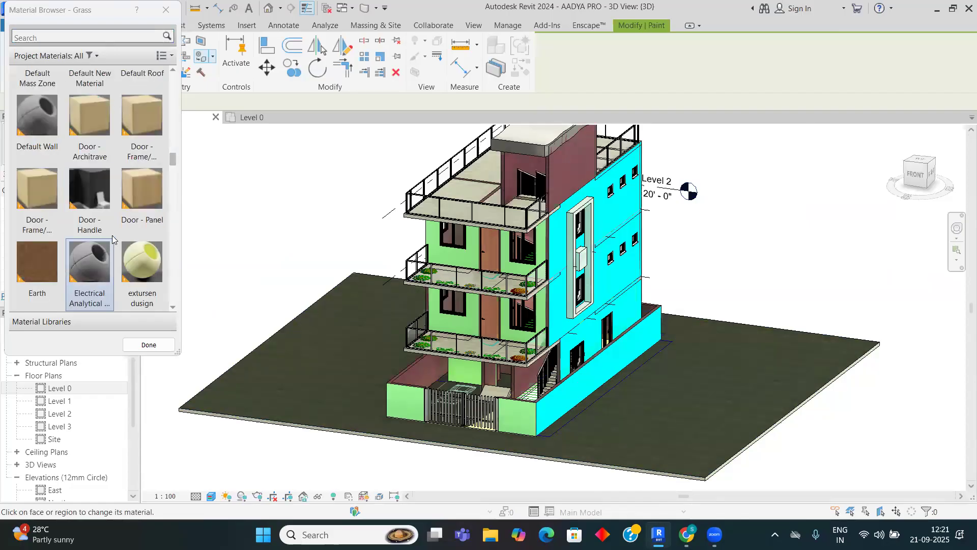
pyautogui.scroll(5, 113, 234)
pyautogui.click(163, 348)
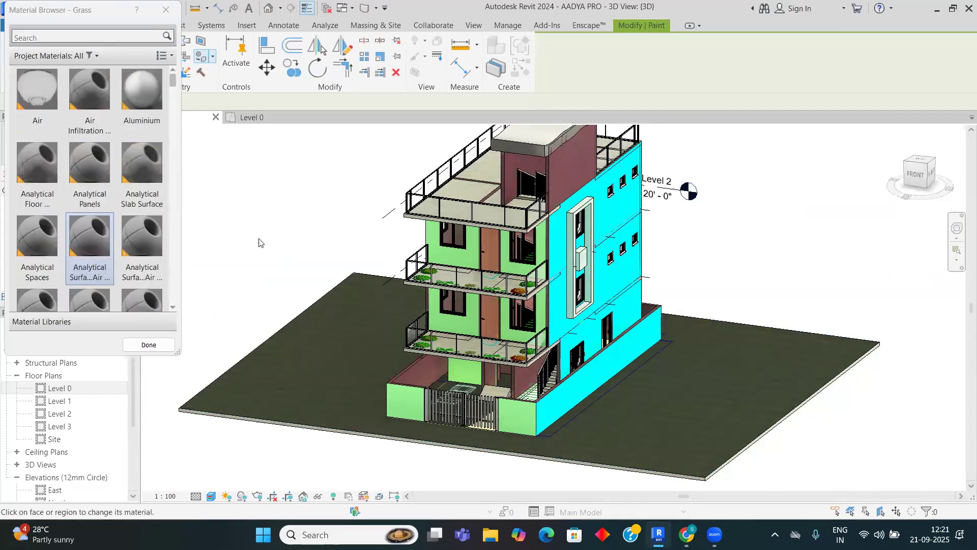
# Step: Place a perspective camera in the Level 0 plan, from the slab's front-left corner towards the building's rear-right side
pyautogui.rightClick(262, 215)
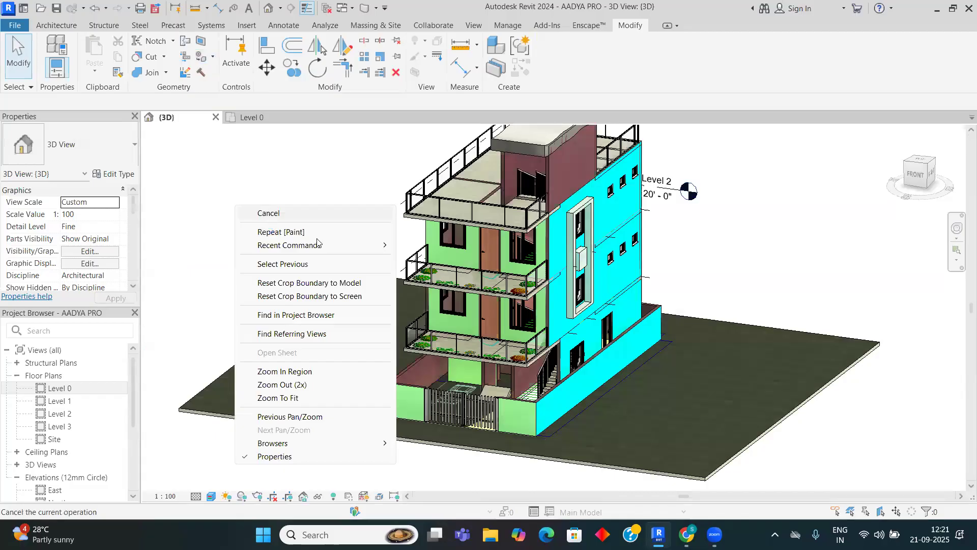
pyautogui.scroll(-2, 316, 239)
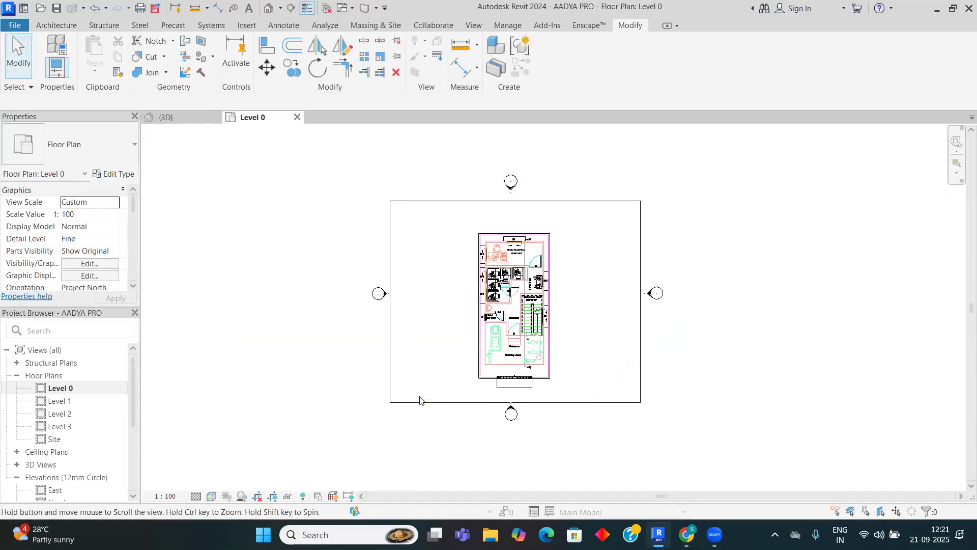
pyautogui.moveTo(425, 383); pyautogui.dragTo(419, 397, button='middle')
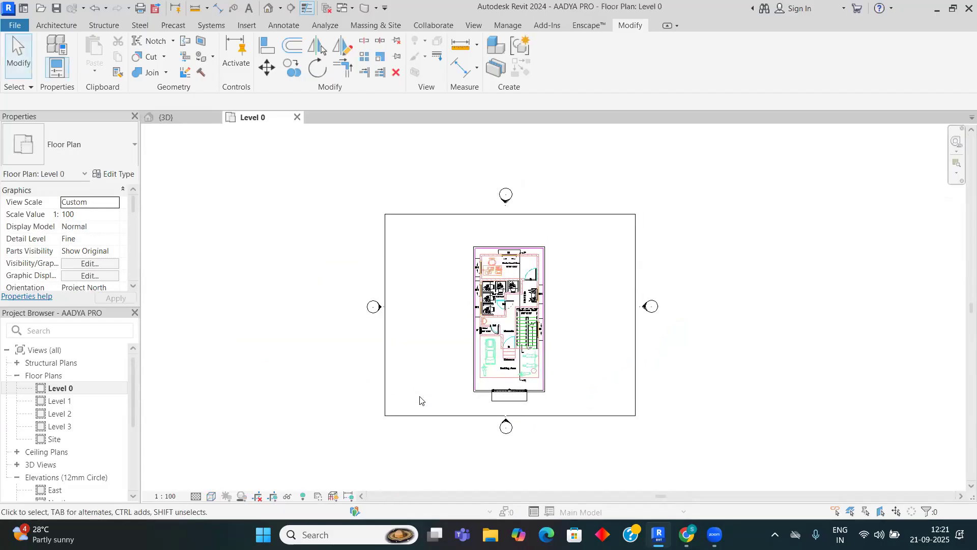
pyautogui.click(473, 26)
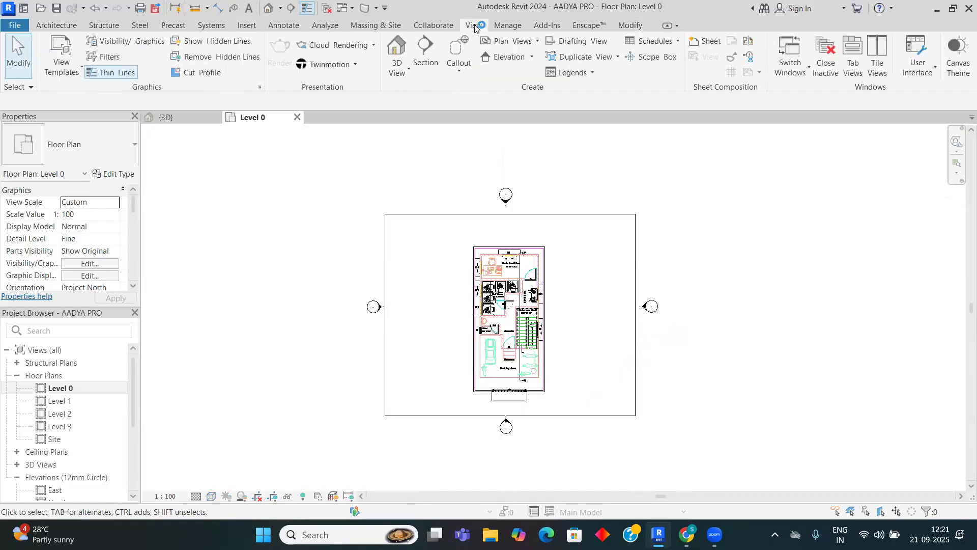
pyautogui.click(392, 70)
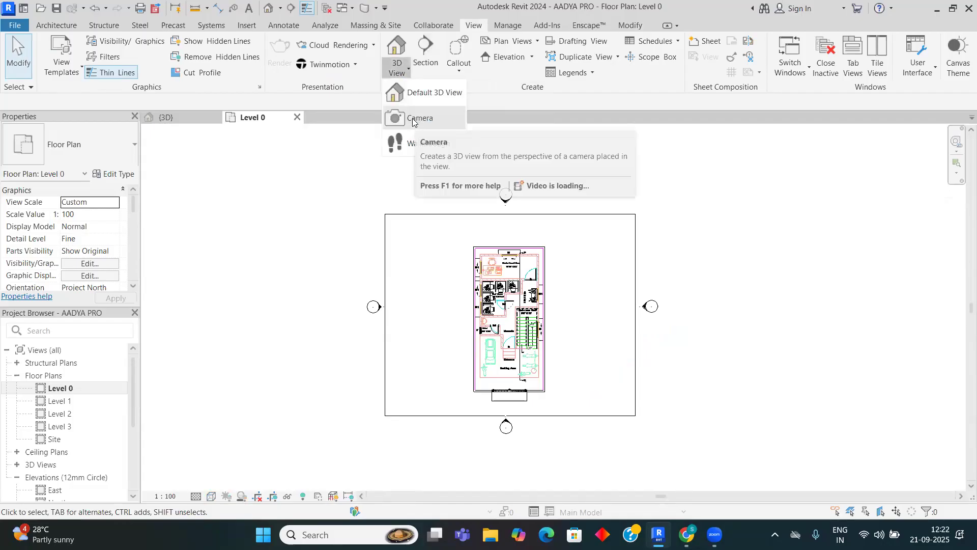
pyautogui.click(412, 118)
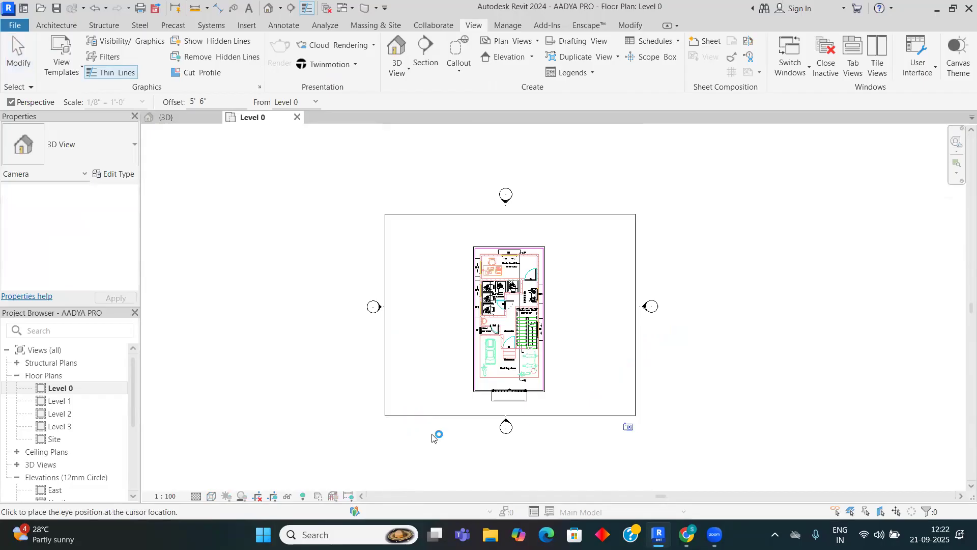
pyautogui.click(407, 416)
pyautogui.click(569, 270)
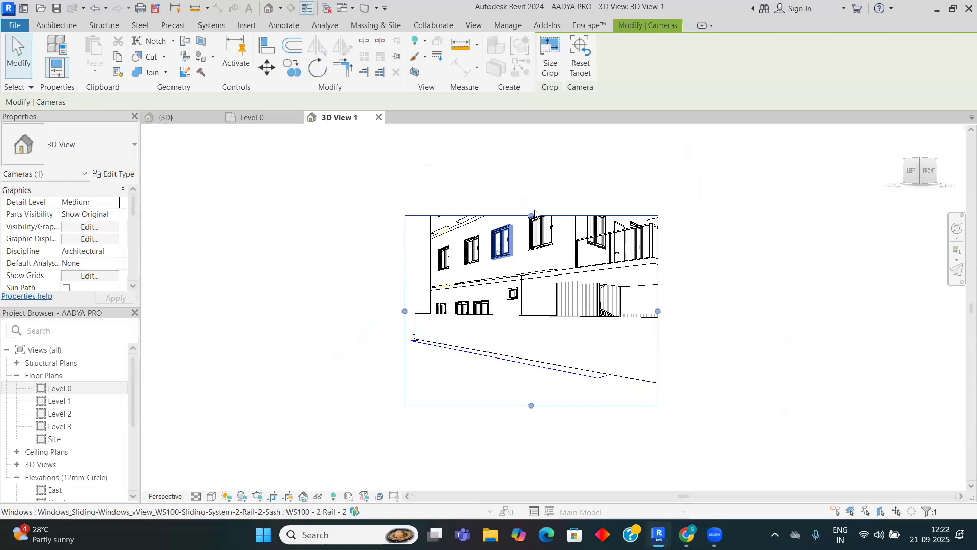
# Step: Extend the new camera view's crop region upward to take in the building's upper floors
pyautogui.moveTo(532, 216); pyautogui.dragTo(524, 146)
pyautogui.moveTo(518, 206); pyautogui.dragTo(520, 144)
pyautogui.scroll(-2, 525, 168)
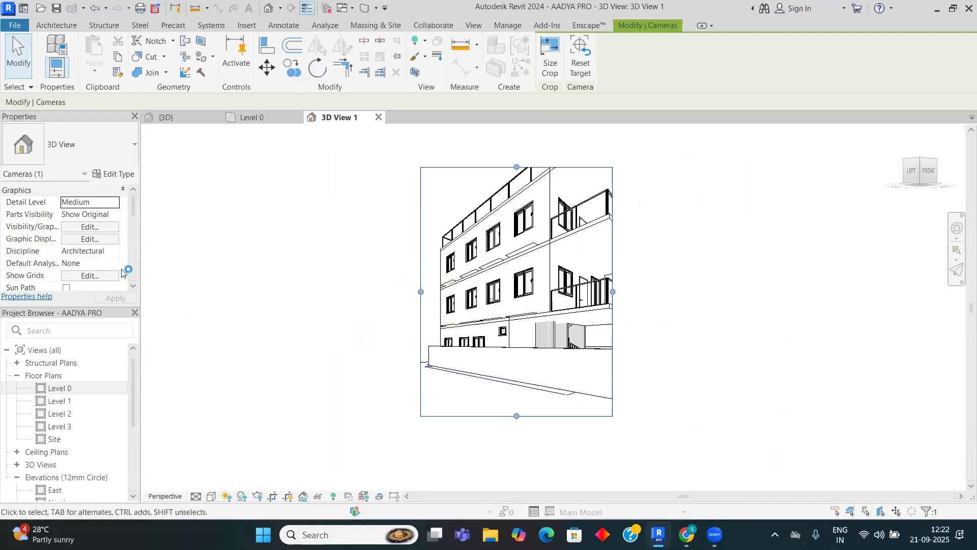
pyautogui.click(409, 249)
pyautogui.click(421, 245)
# Step: Set both the target elevation and the eye elevation of the first camera view to 10'
pyautogui.scroll(-2, 50, 254)
pyautogui.scroll(-1, 51, 254)
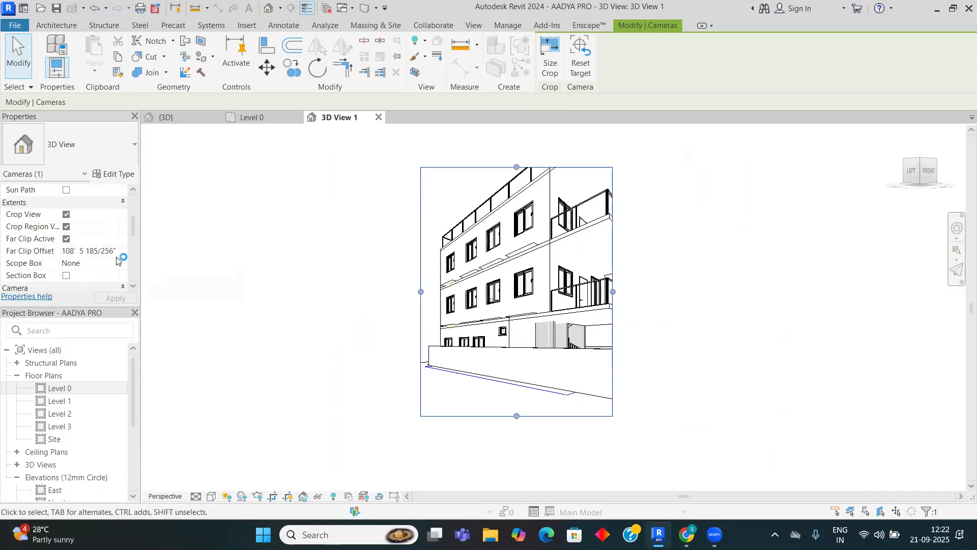
pyautogui.scroll(-3, 117, 260)
pyautogui.click(98, 252)
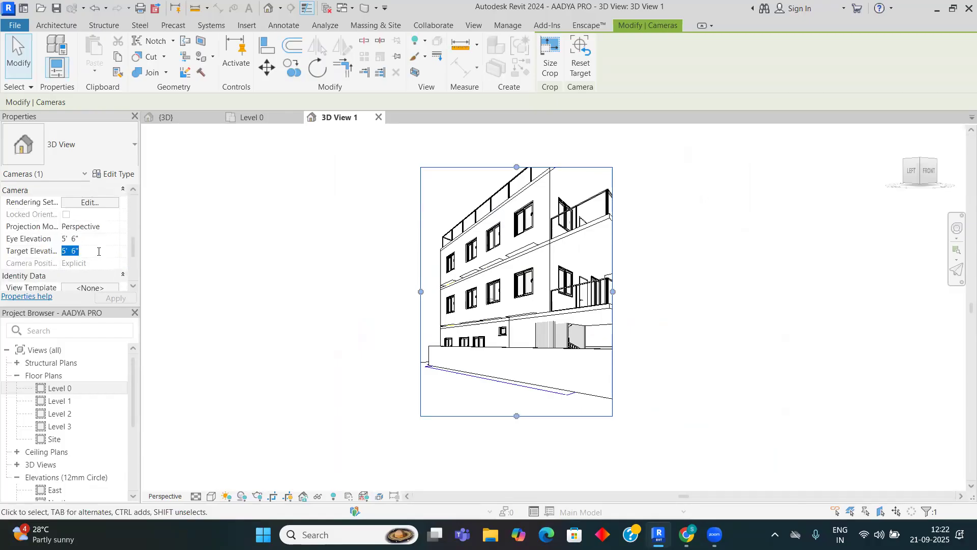
pyautogui.write('10')
pyautogui.press('Return')
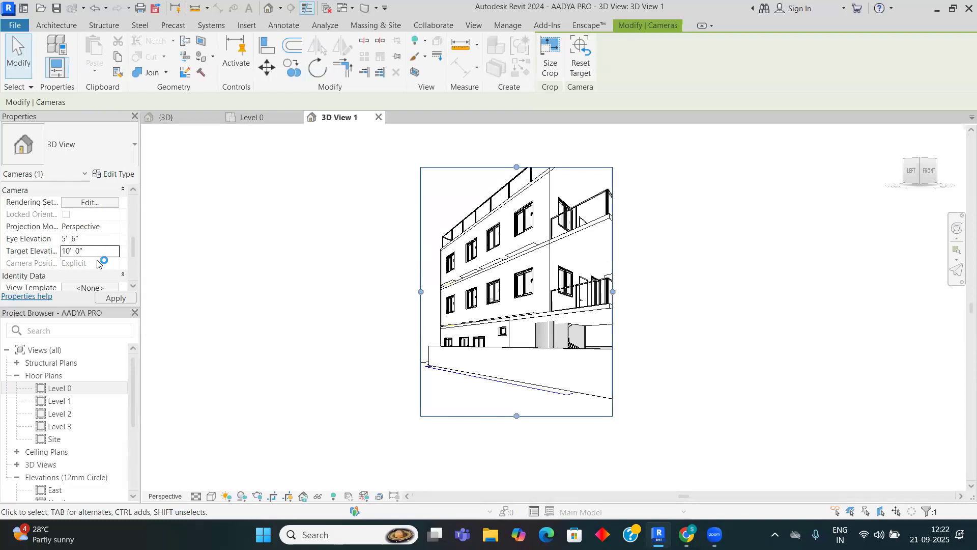
pyautogui.click(102, 239)
pyautogui.write('10')
pyautogui.press('Return')
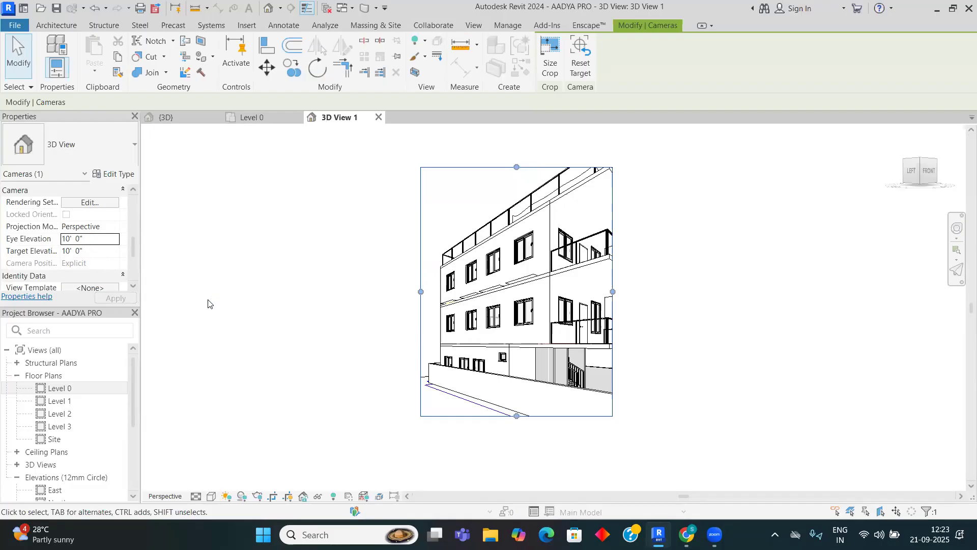
# Step: Widen and heighten the first camera view's crop region to frame the whole building with a margin on all sides
pyautogui.moveTo(616, 291); pyautogui.dragTo(711, 292)
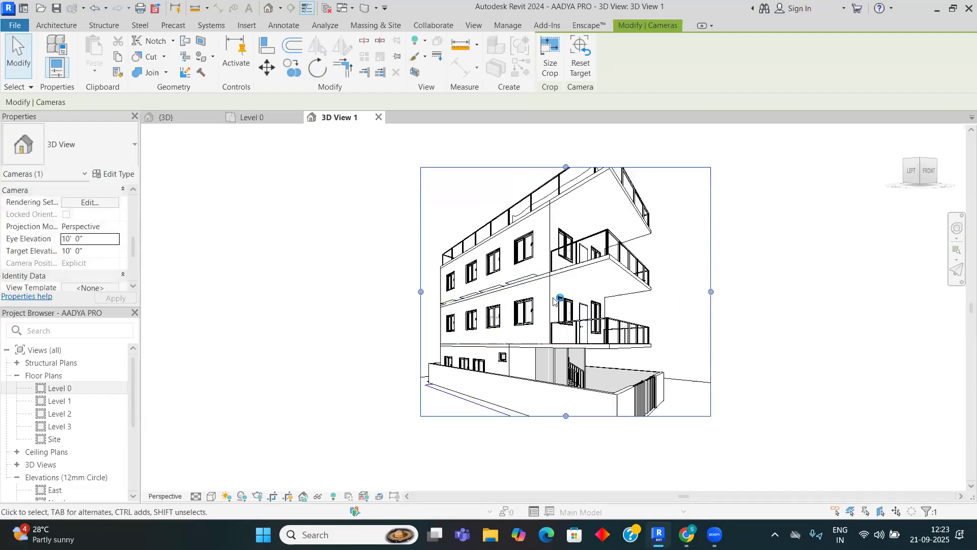
pyautogui.moveTo(541, 186); pyautogui.dragTo(545, 169)
pyautogui.moveTo(546, 407); pyautogui.dragTo(546, 417)
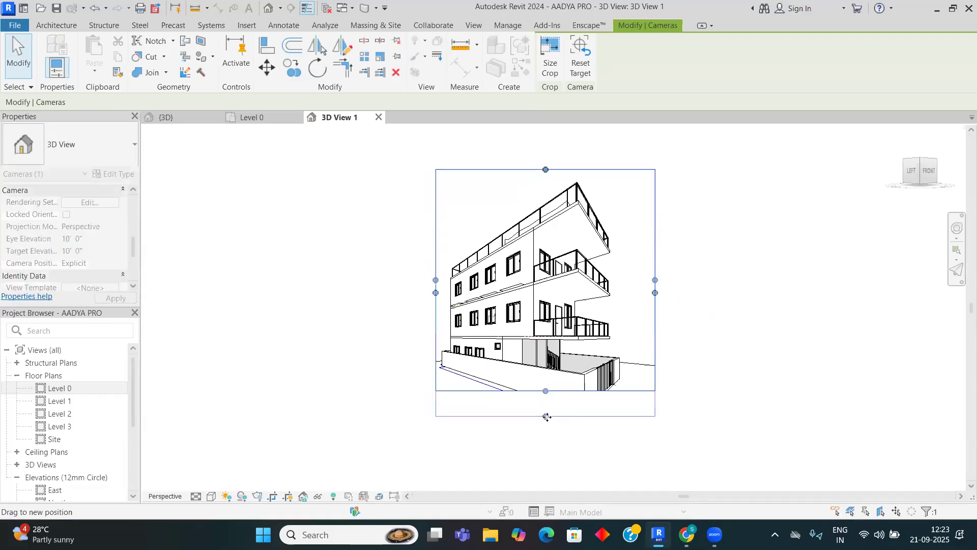
pyautogui.moveTo(434, 294); pyautogui.dragTo(418, 294)
pyautogui.click(703, 392)
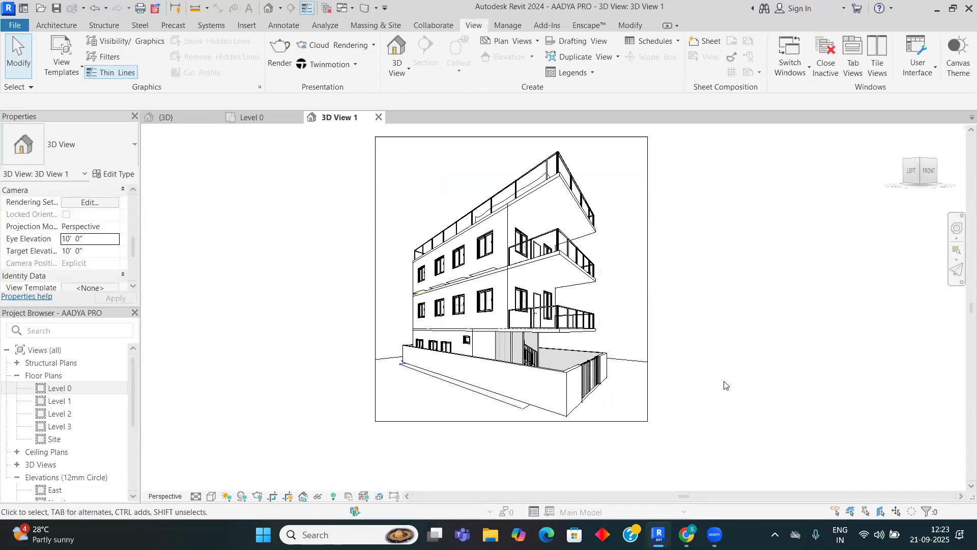
# Step: Place a second perspective camera in the Level 0 plan, from the slab's front-right corner towards the building's rear-left corner
pyautogui.doubleClick(67, 390)
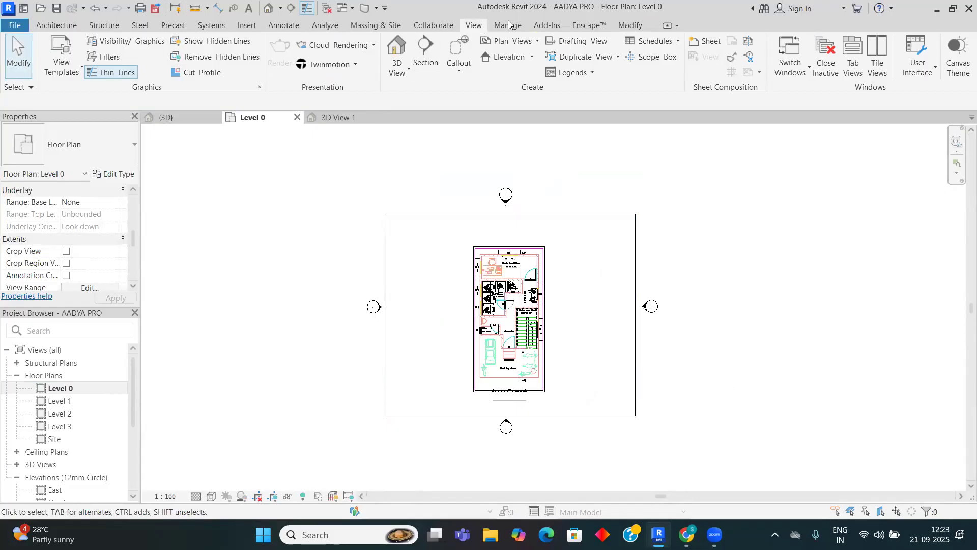
pyautogui.click(400, 74)
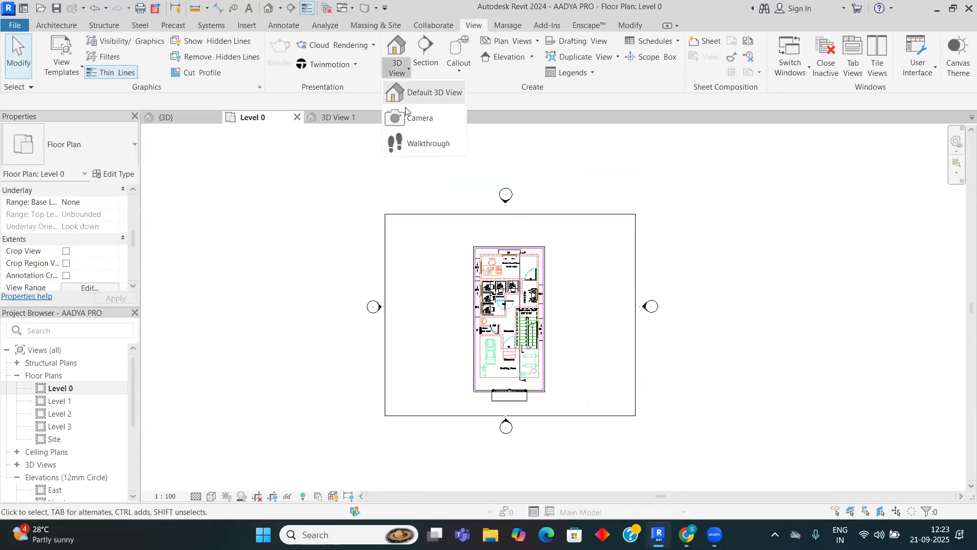
pyautogui.click(413, 120)
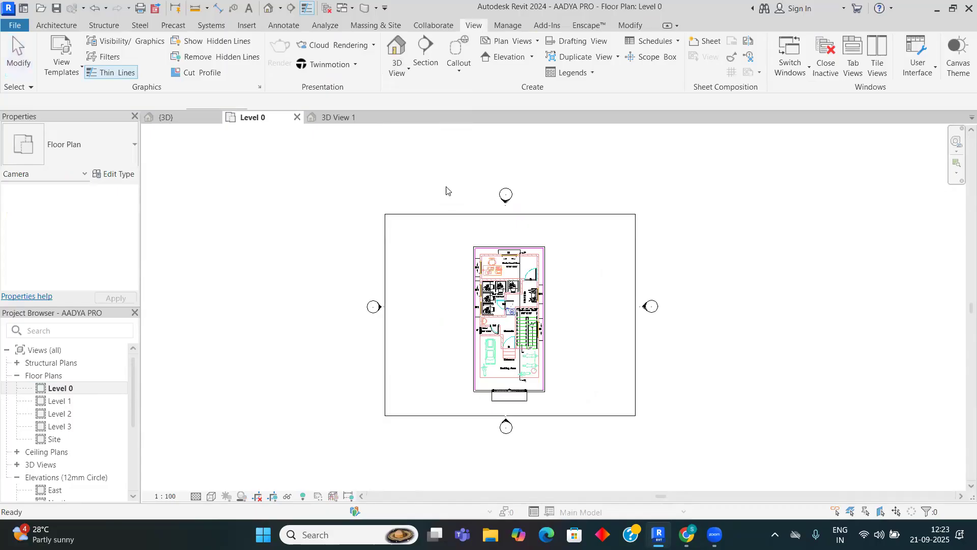
pyautogui.click(629, 411)
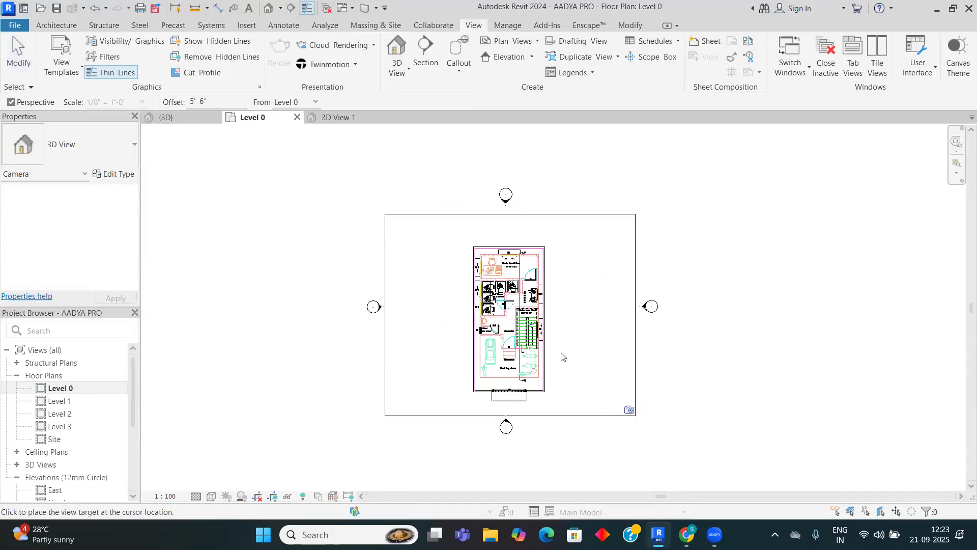
pyautogui.click(473, 251)
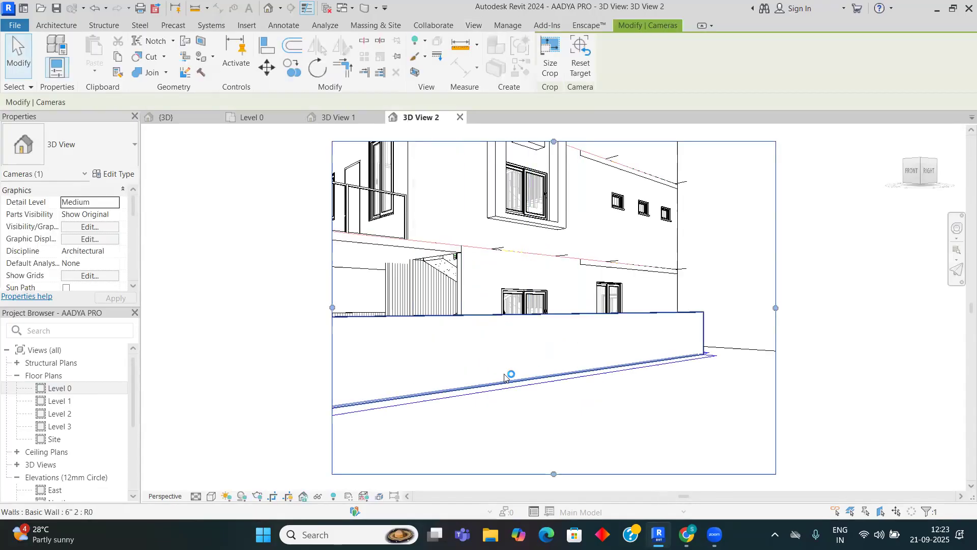
# Step: Extend the second camera view's crop region upward and towards the building's front to include the roof and balconies
pyautogui.scroll(-2, 516, 382)
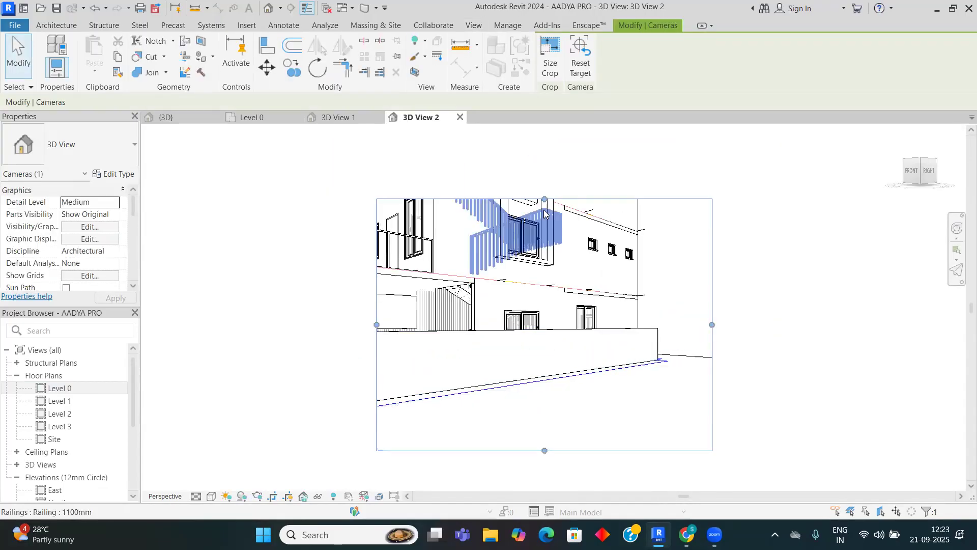
pyautogui.moveTo(539, 152); pyautogui.dragTo(529, 129)
pyautogui.moveTo(440, 246); pyautogui.dragTo(369, 247)
pyautogui.moveTo(496, 233); pyautogui.dragTo(499, 147)
pyautogui.click(727, 251)
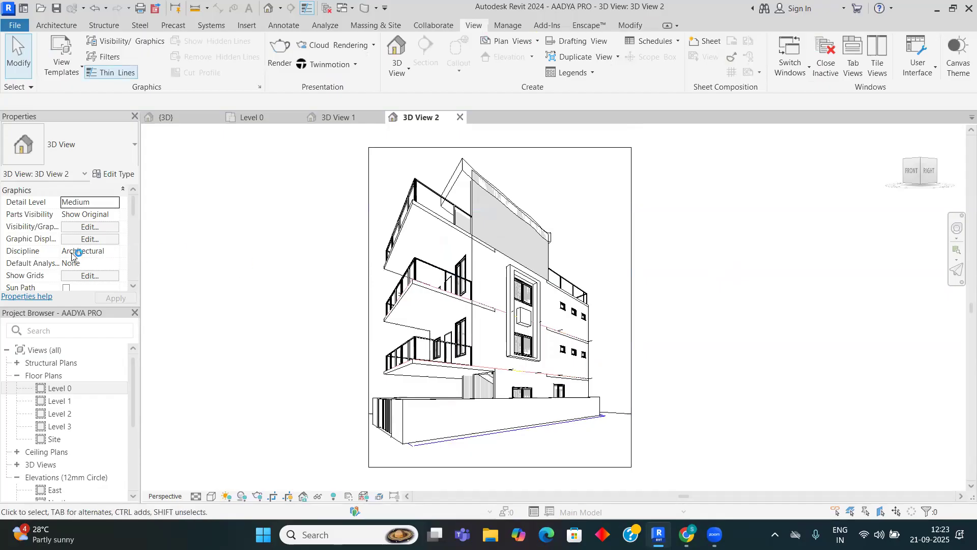
# Step: Set the second camera view's eye elevation and target elevation to 10' each
pyautogui.scroll(-5, 72, 253)
pyautogui.scroll(-1, 61, 261)
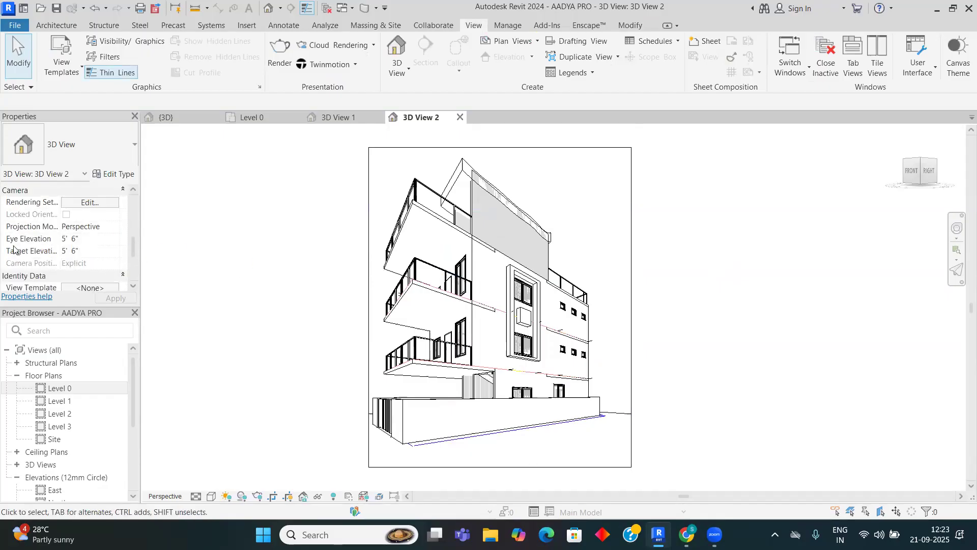
pyautogui.click(101, 240)
pyautogui.write("10'")
pyautogui.press('Return')
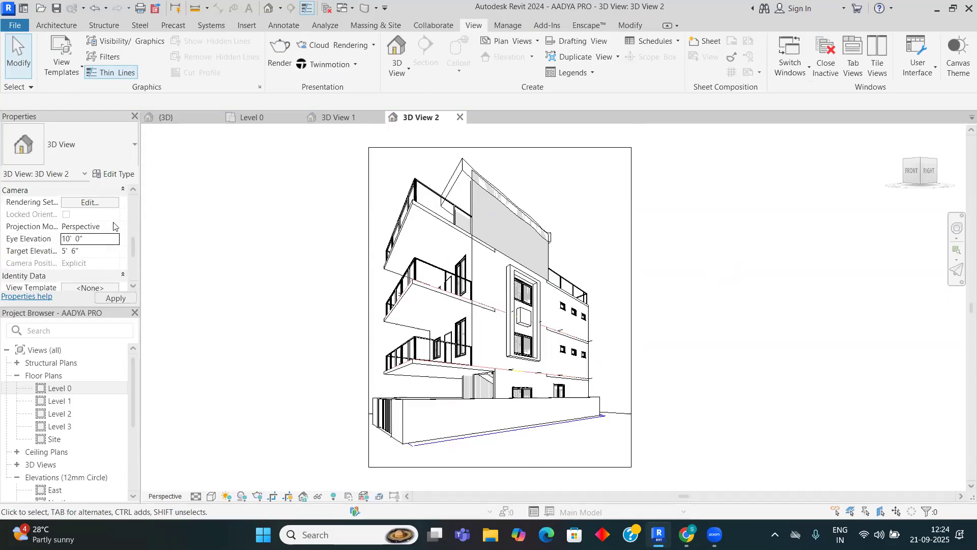
pyautogui.click(103, 251)
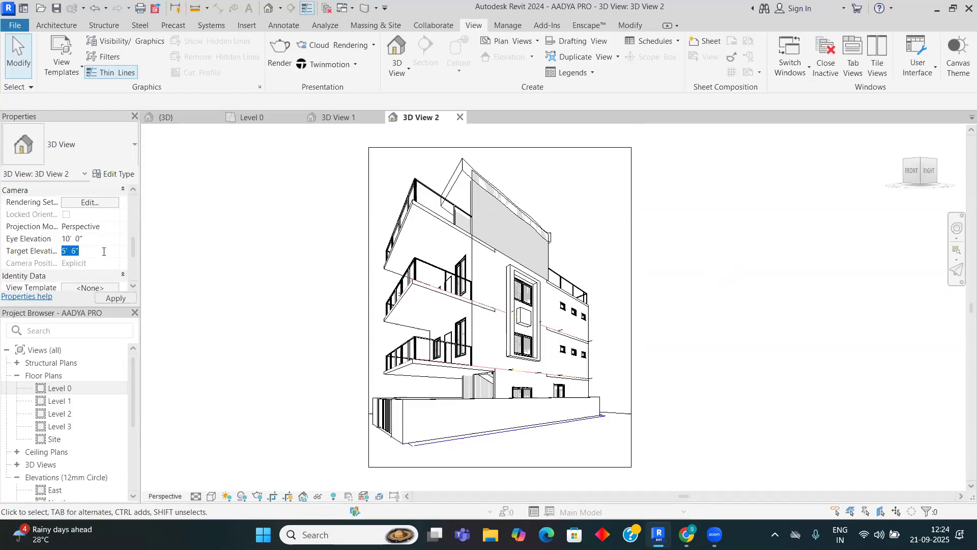
pyautogui.write("10'")
pyautogui.press('Return')
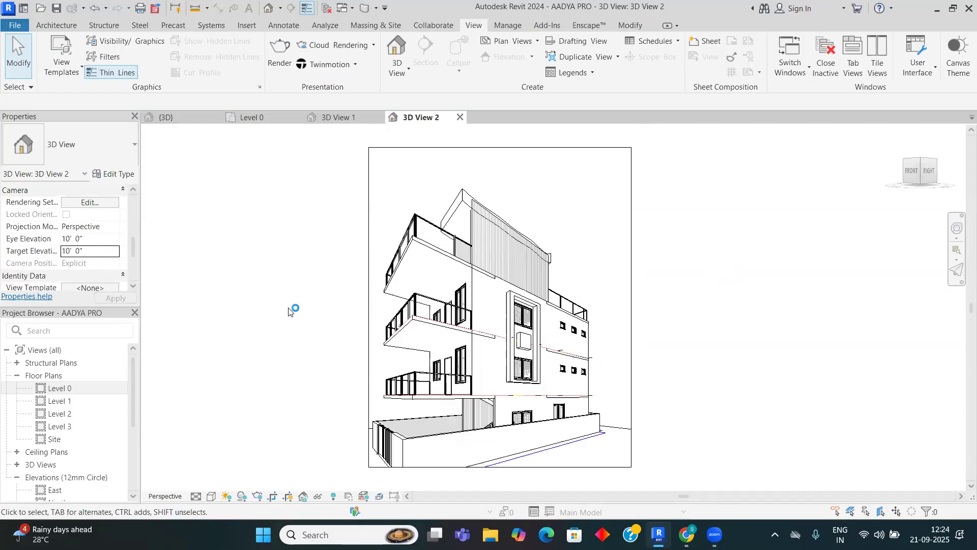
# Step: Adjust the second camera view's crop region, extending it below and beside the building and trimming the empty space above
pyautogui.moveTo(353, 270); pyautogui.dragTo(366, 238, button='middle')
pyautogui.click(382, 287)
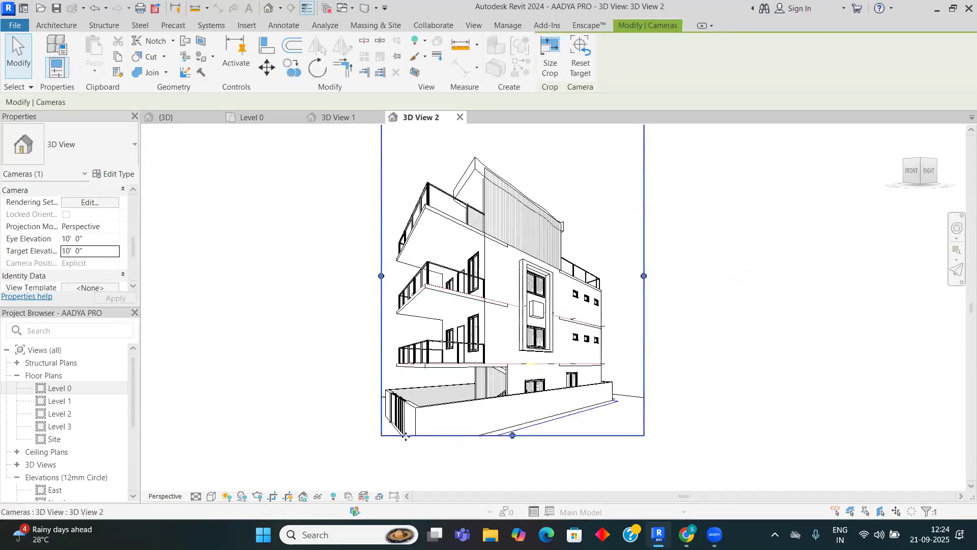
pyautogui.moveTo(513, 452); pyautogui.dragTo(513, 458)
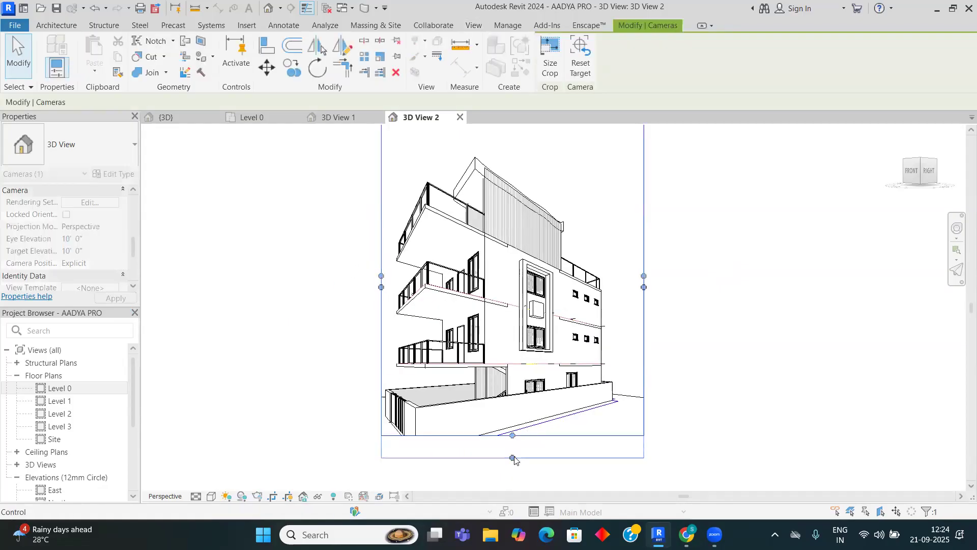
pyautogui.moveTo(381, 287); pyautogui.dragTo(345, 332)
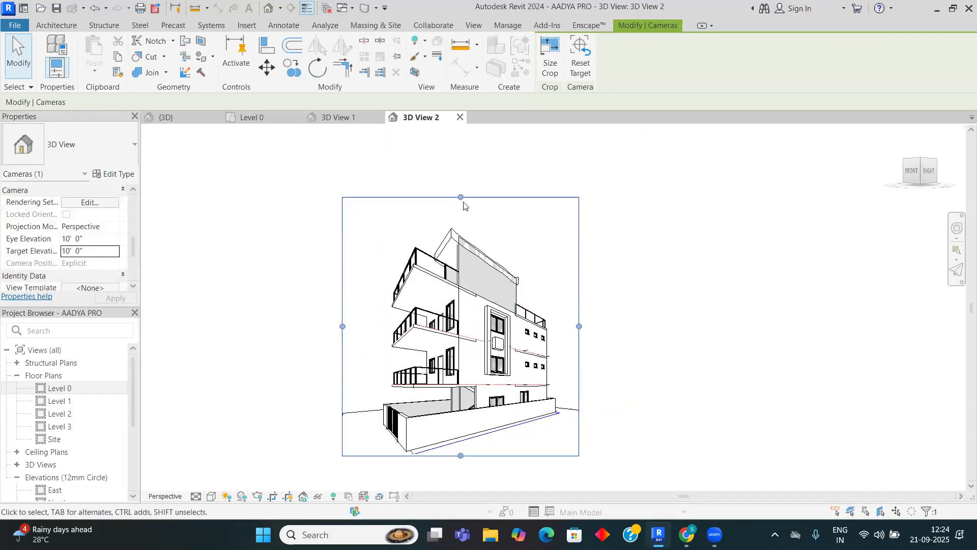
pyautogui.moveTo(462, 198); pyautogui.dragTo(459, 211)
pyautogui.click(689, 305)
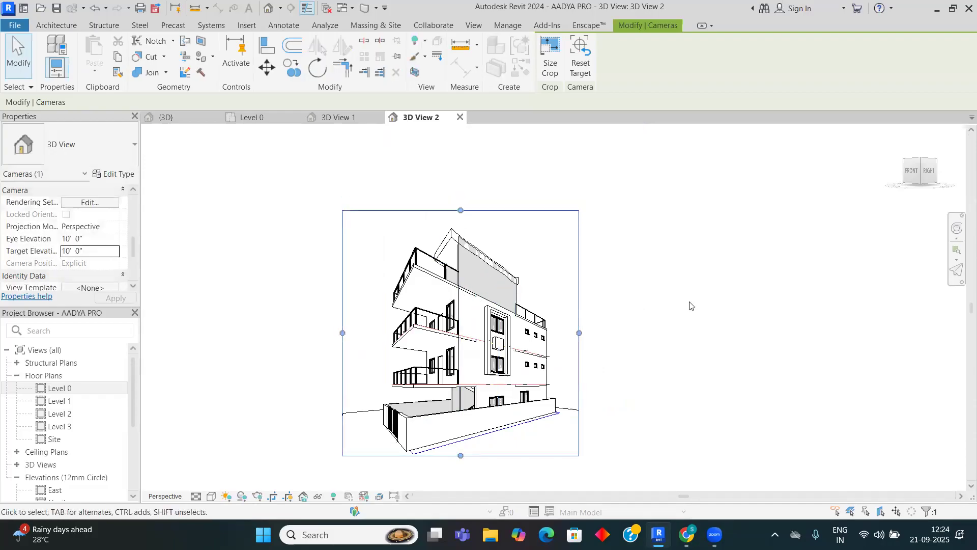
pyautogui.moveTo(711, 430); pyautogui.dragTo(647, 405, button='middle')
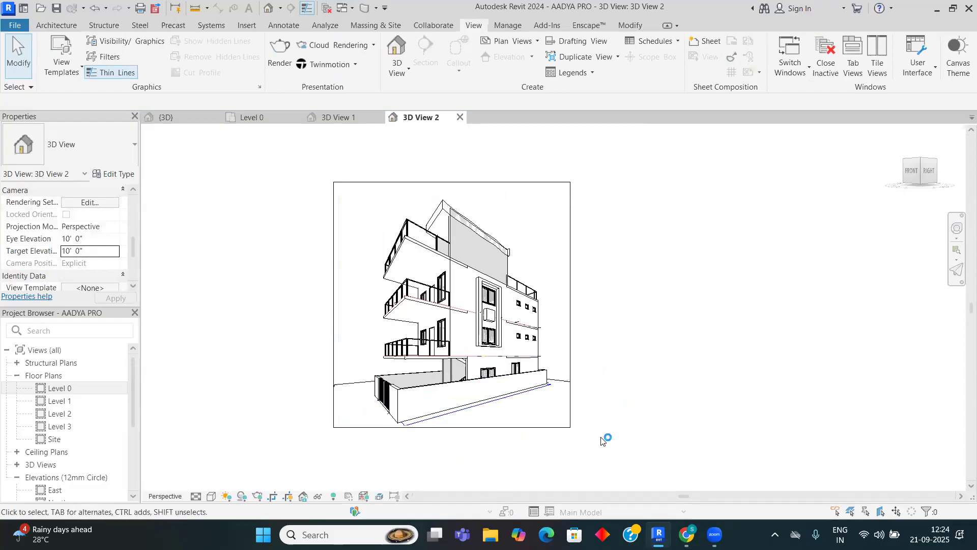
pyautogui.scroll(1, 503, 440)
pyautogui.moveTo(504, 441); pyautogui.dragTo(573, 443, button='middle')
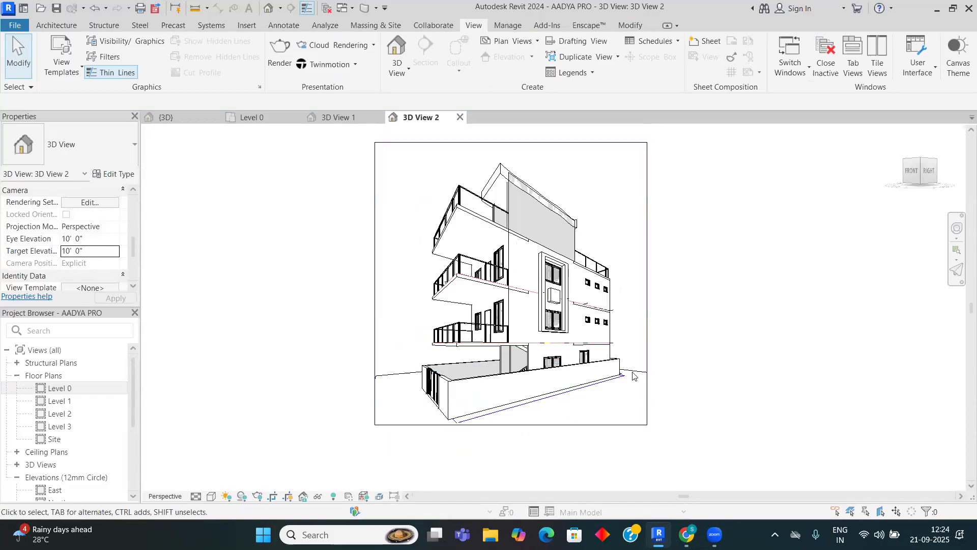
# Step: Choose 3D View 2 as the active document view for Enscape
pyautogui.click(588, 25)
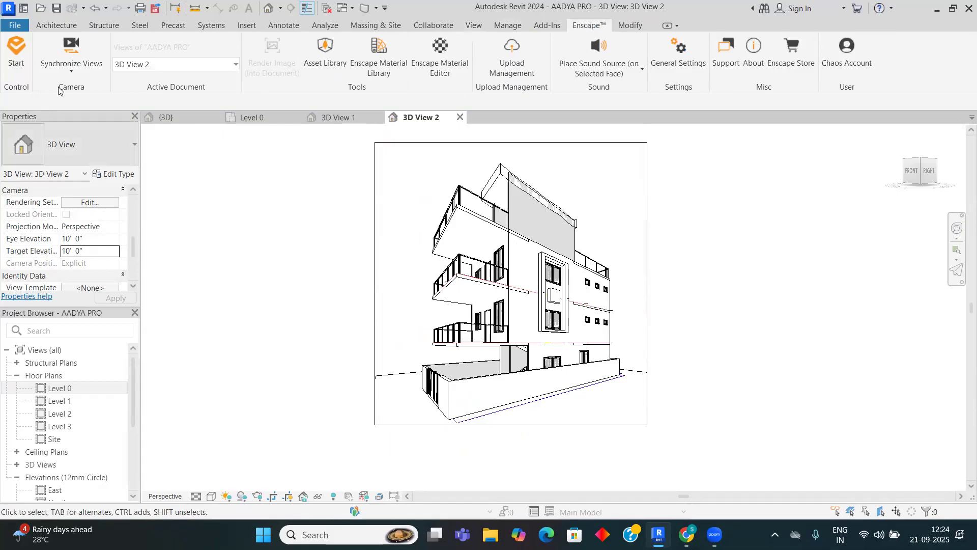
pyautogui.click(171, 64)
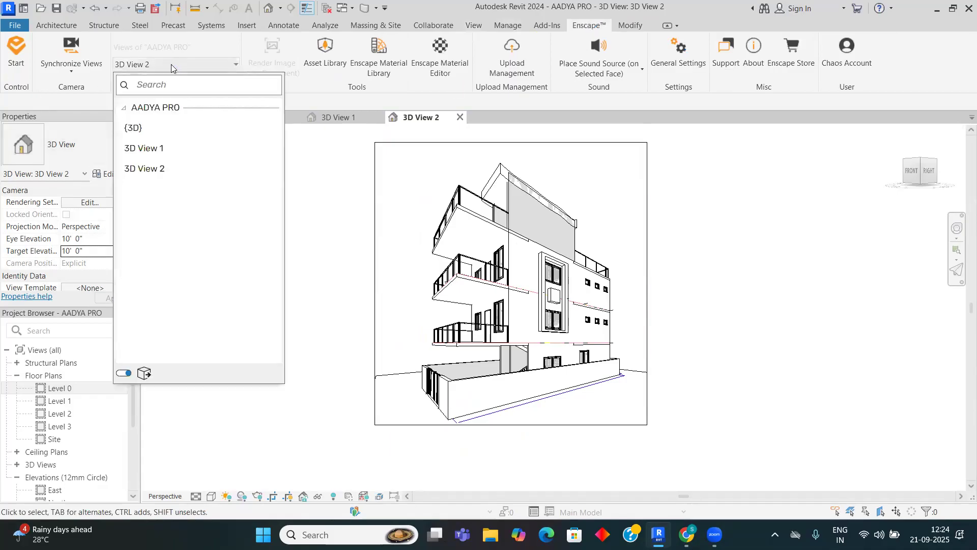
pyautogui.click(164, 170)
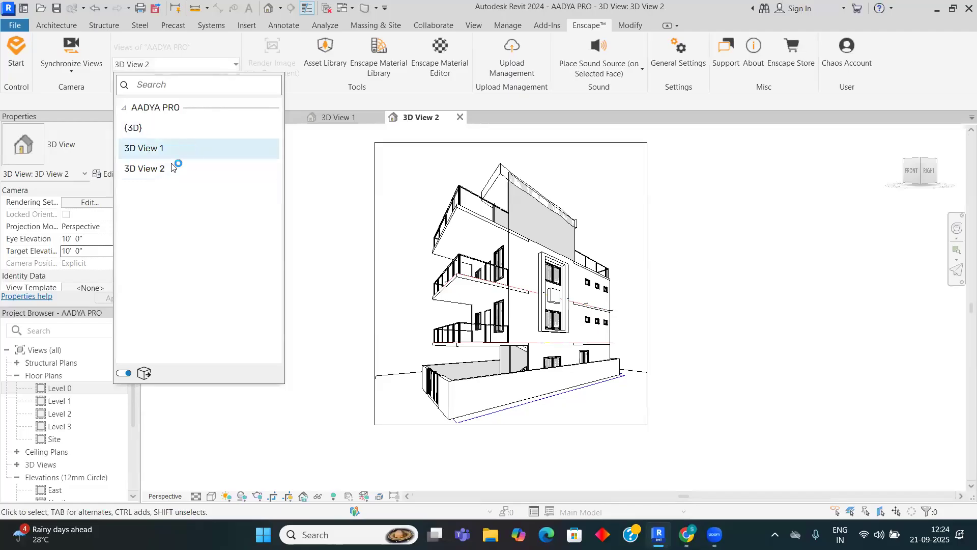
# Step: Start Enscape with 3D View 2 loaded and move the camera to frame the building on its ground slab
pyautogui.click(323, 187)
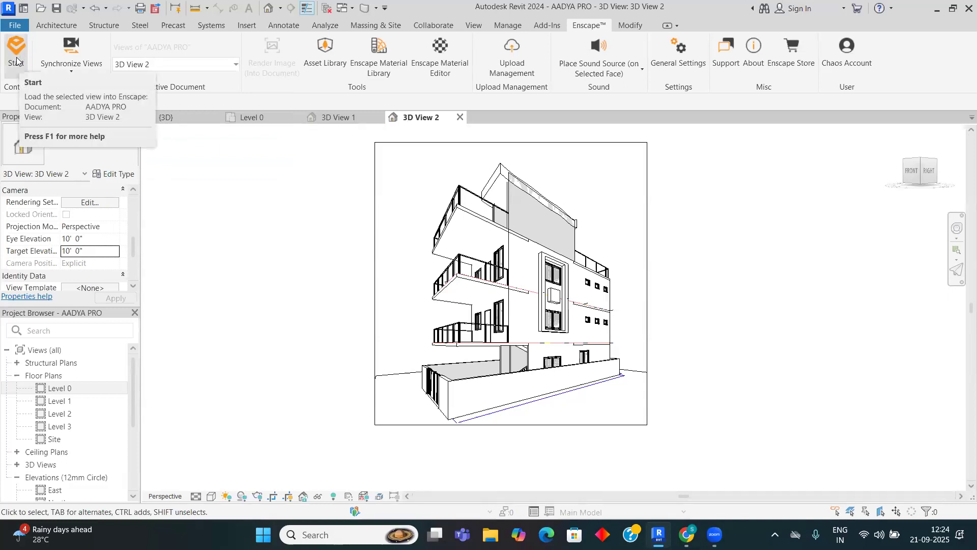
pyautogui.click(17, 57)
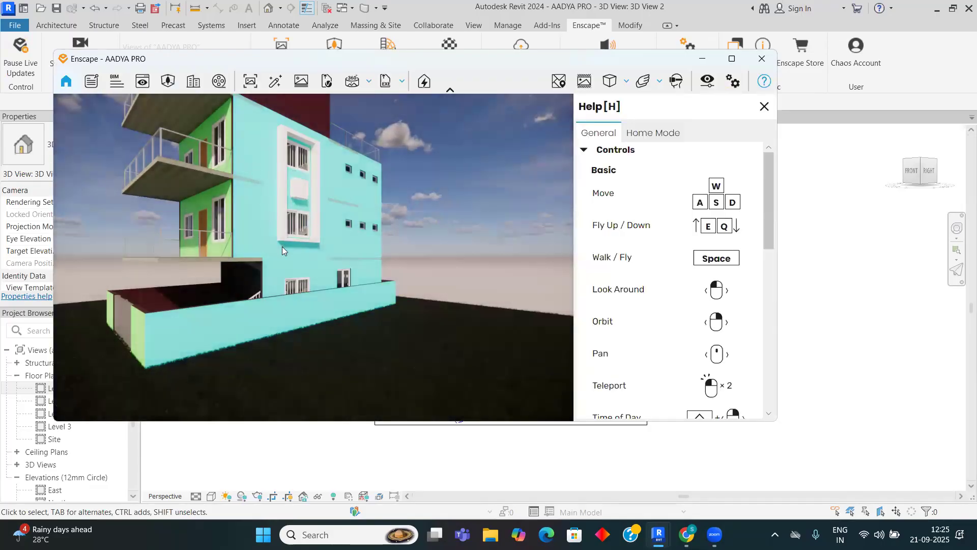
pyautogui.scroll(-4, 293, 248)
pyautogui.moveTo(293, 248)
pyautogui.mouseDown(button='right')
pyautogui.moveTo(291, 230)
pyautogui.moveTo(295, 247)
pyautogui.mouseUp(button='right')
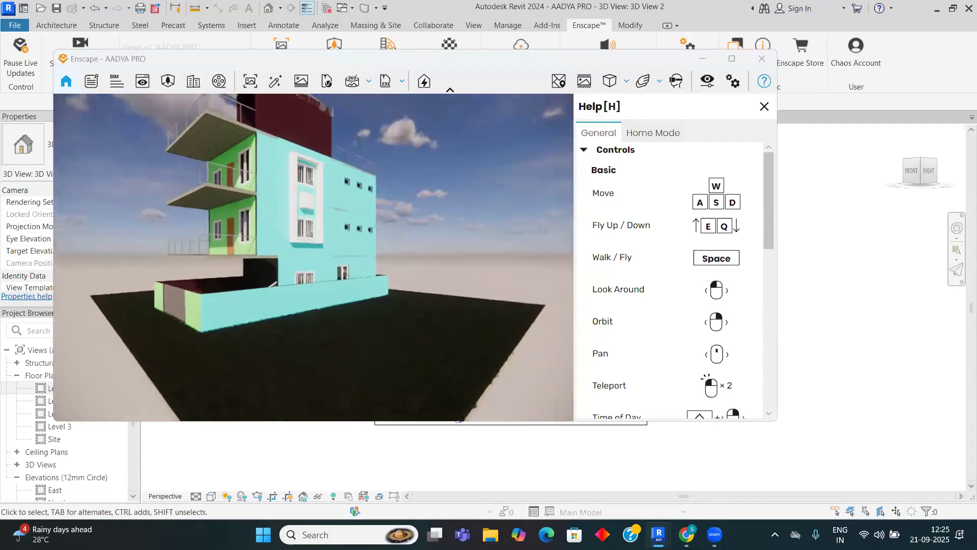
pyautogui.scroll(2, 275, 112)
pyautogui.moveTo(417, 267); pyautogui.dragTo(406, 276)
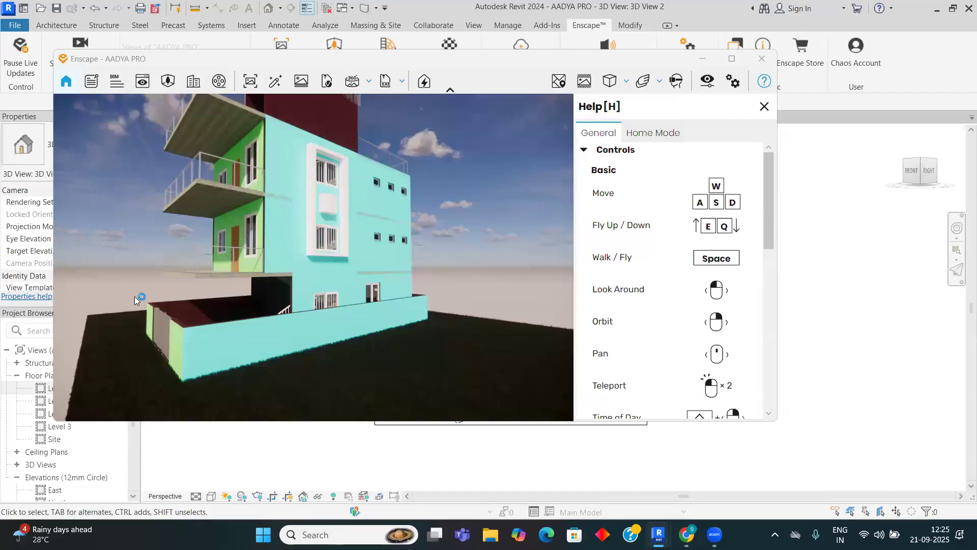
# Step: Maximize the Enscape window and tilt the camera up so the whole building including the roof is framed
pyautogui.click(732, 58)
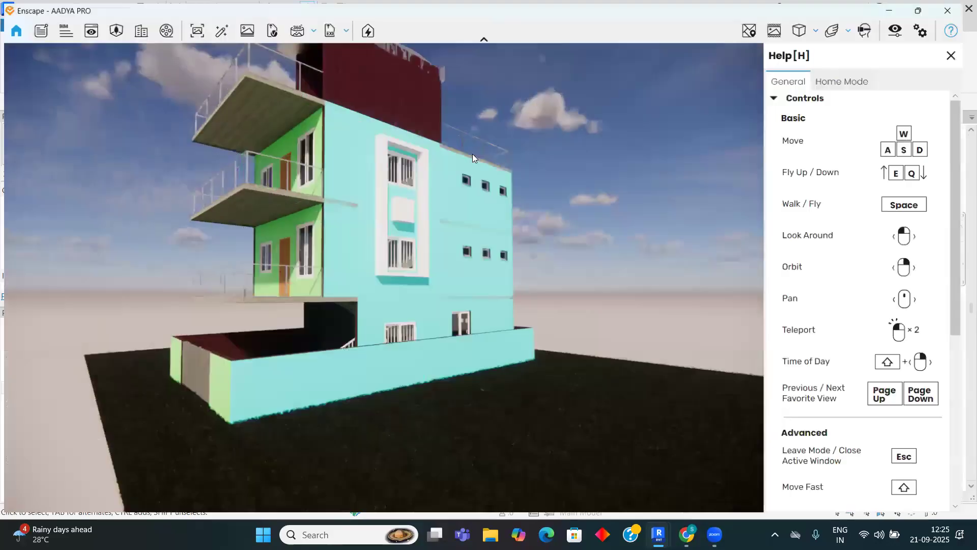
pyautogui.moveTo(472, 155); pyautogui.dragTo(434, 191)
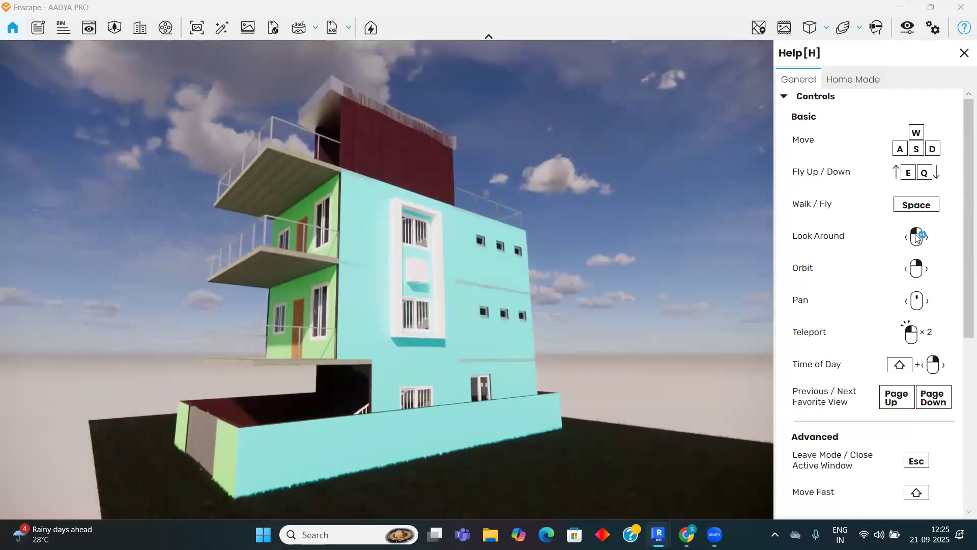
pyautogui.moveTo(458, 229); pyautogui.dragTo(438, 247)
pyautogui.moveTo(586, 267); pyautogui.dragTo(596, 268)
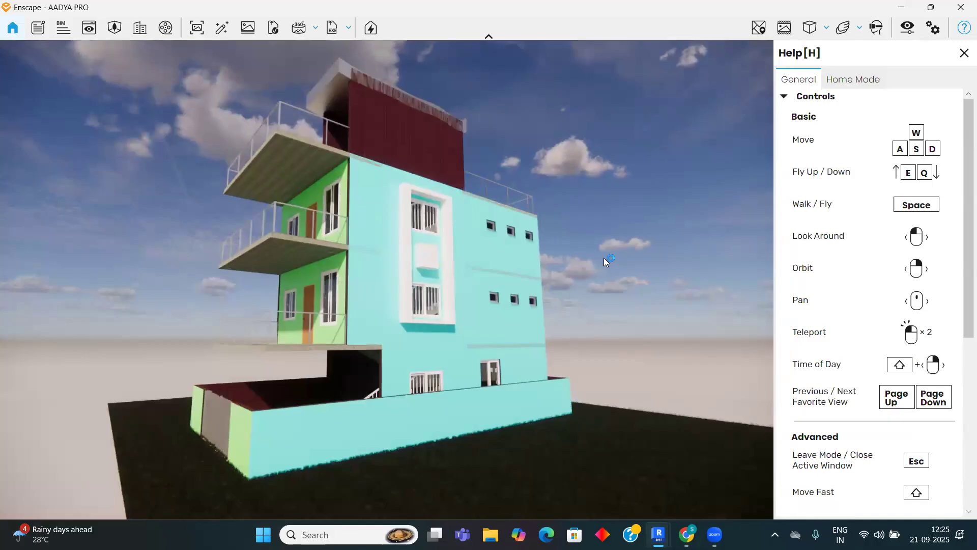
# Step: Shift the scene's time of day through night and a low-sun horizon, ending in bright daylight
pyautogui.rightClick(603, 257)
pyautogui.click(592, 258)
pyautogui.keyDown('shift'); pyautogui.moveTo(592, 259); pyautogui.dragTo(976, 258, button='right'); pyautogui.keyUp('shift')
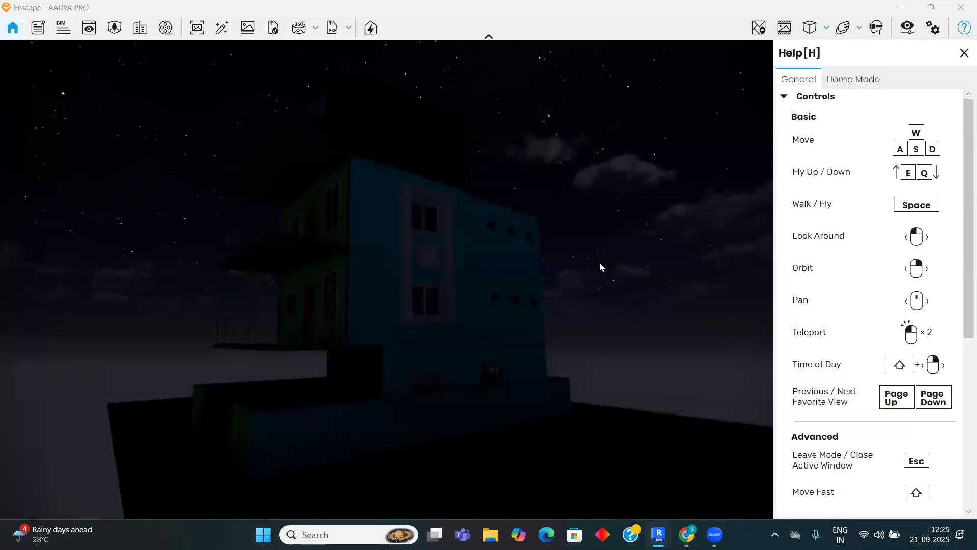
pyautogui.keyDown('shift'); pyautogui.moveTo(587, 337); pyautogui.dragTo(535, 337); pyautogui.keyUp('shift')
pyautogui.keyDown('shift'); pyautogui.moveTo(535, 337); pyautogui.dragTo(555, 337, button='right'); pyautogui.keyUp('shift')
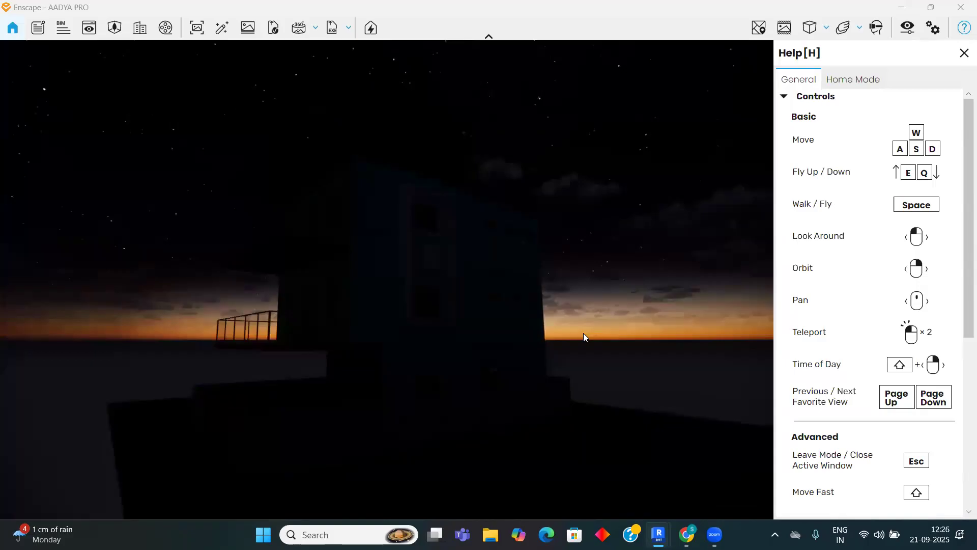
pyautogui.press('w')
pyautogui.press('s')
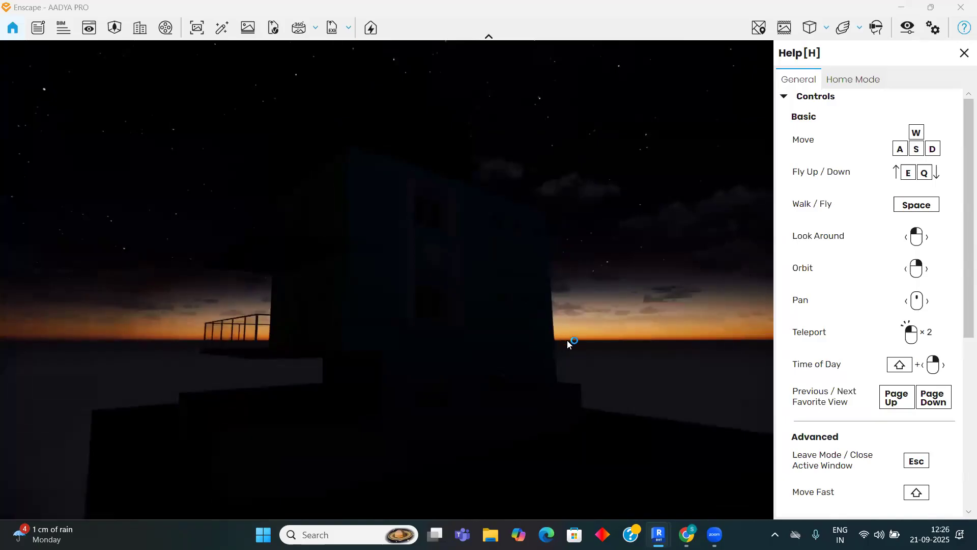
pyautogui.keyDown('shift'); pyautogui.moveTo(576, 367); pyautogui.dragTo(2, 366, button='right'); pyautogui.keyUp('shift')
pyautogui.keyDown('shift'); pyautogui.moveTo(387, 280); pyautogui.dragTo(224, 280, button='right'); pyautogui.keyUp('shift')
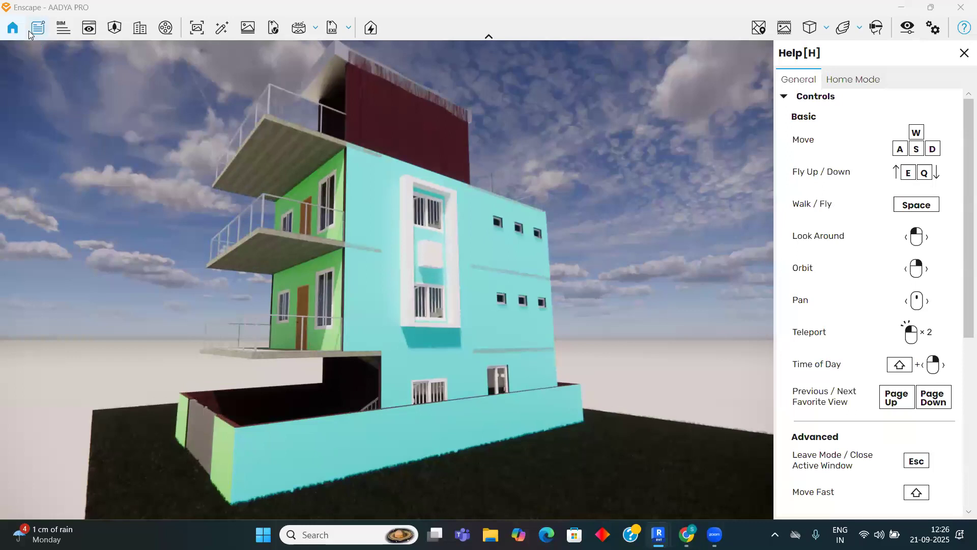
# Step: Open View Management and view the building from 3D View 1
pyautogui.click(91, 28)
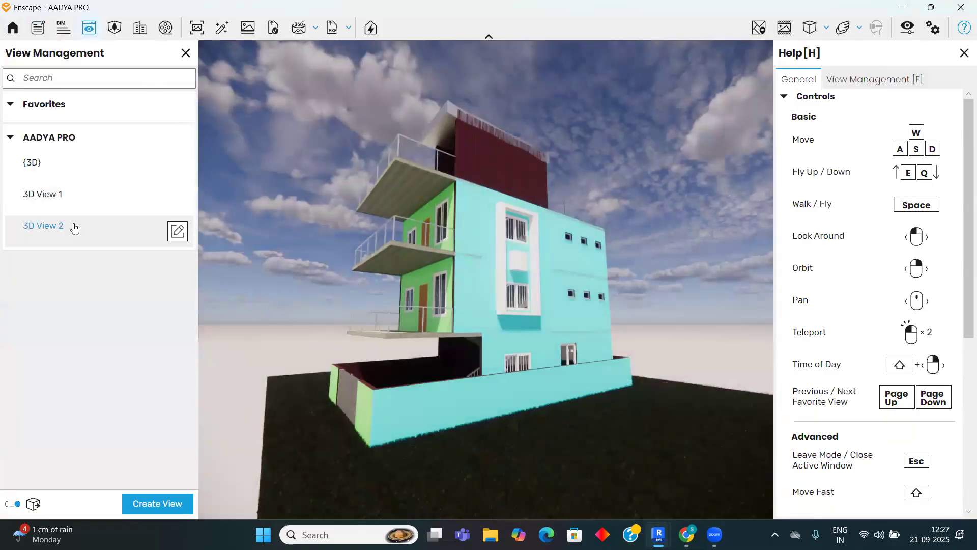
pyautogui.click(73, 198)
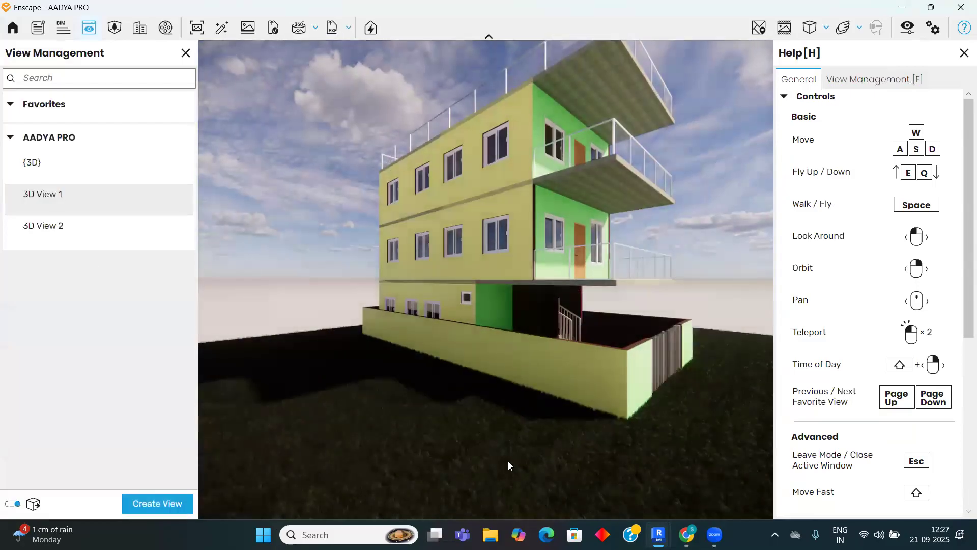
pyautogui.moveTo(509, 464); pyautogui.dragTo(500, 465)
# Step: Return to 3D View 2 and reframe the building to show the roof and front balconies
pyautogui.click(56, 225)
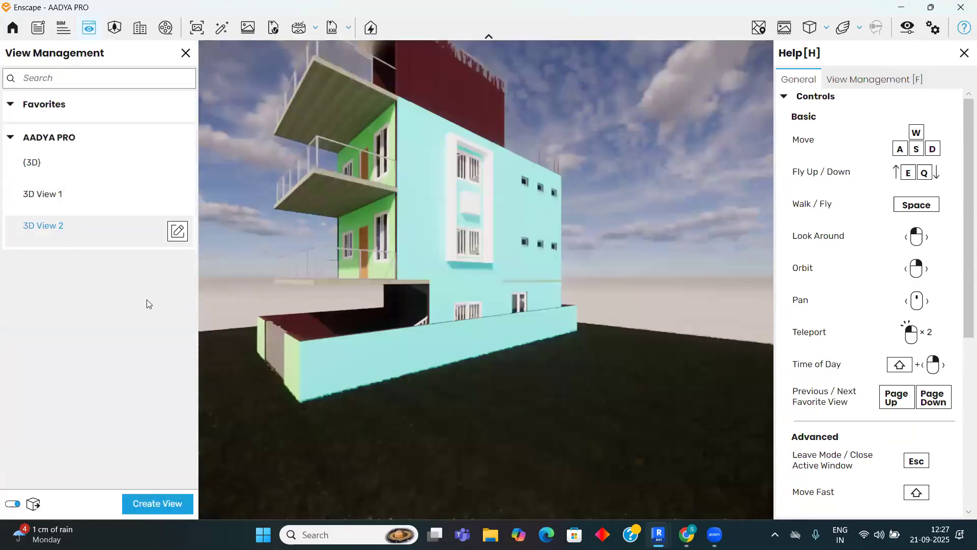
pyautogui.scroll(-4, 476, 341)
pyautogui.scroll(4, 432, 129)
pyautogui.moveTo(433, 129); pyautogui.dragTo(410, 202)
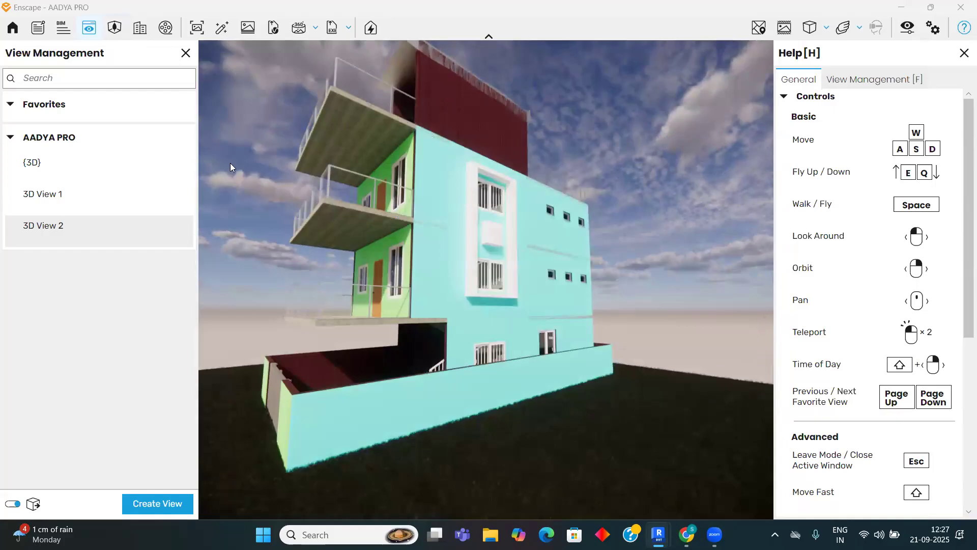
# Step: Search the Asset Library for "tree" and place Coniferous Tree 003: Japanese Black Pine on the grass beyond the far end of the side wall
pyautogui.click(116, 32)
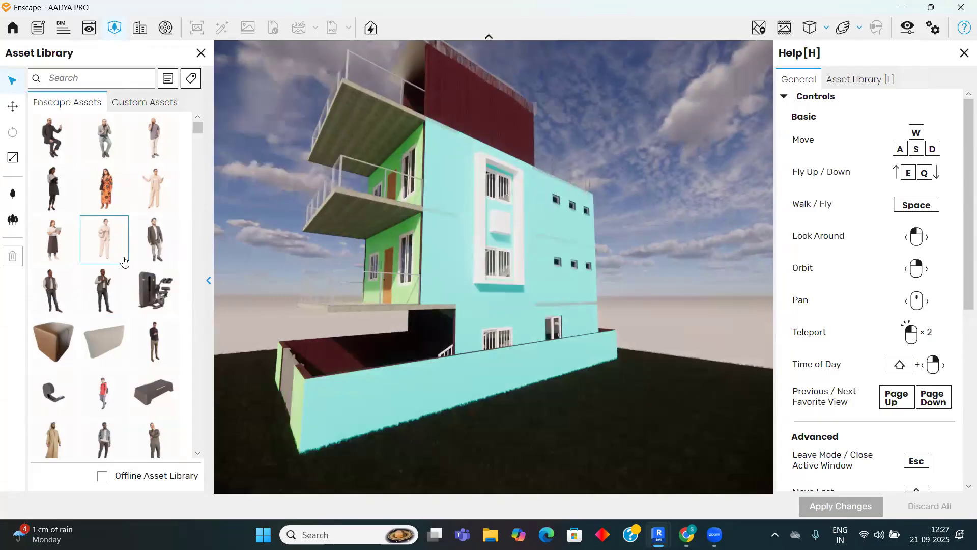
pyautogui.click(78, 78)
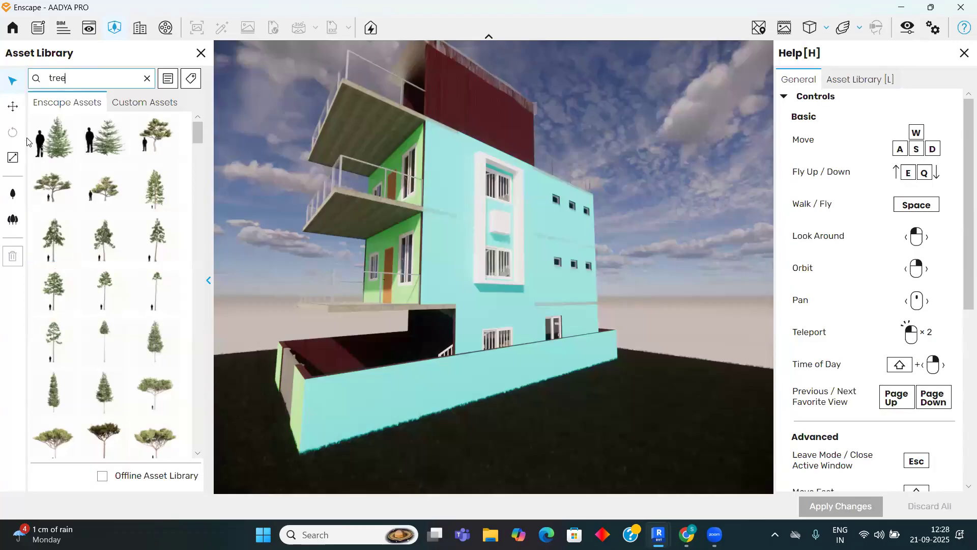
pyautogui.click(154, 145)
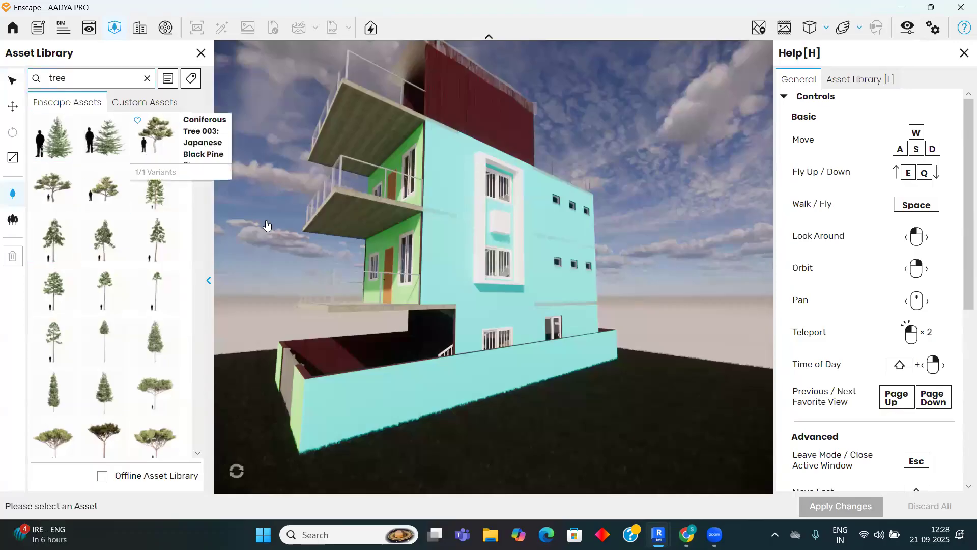
pyautogui.click(688, 380)
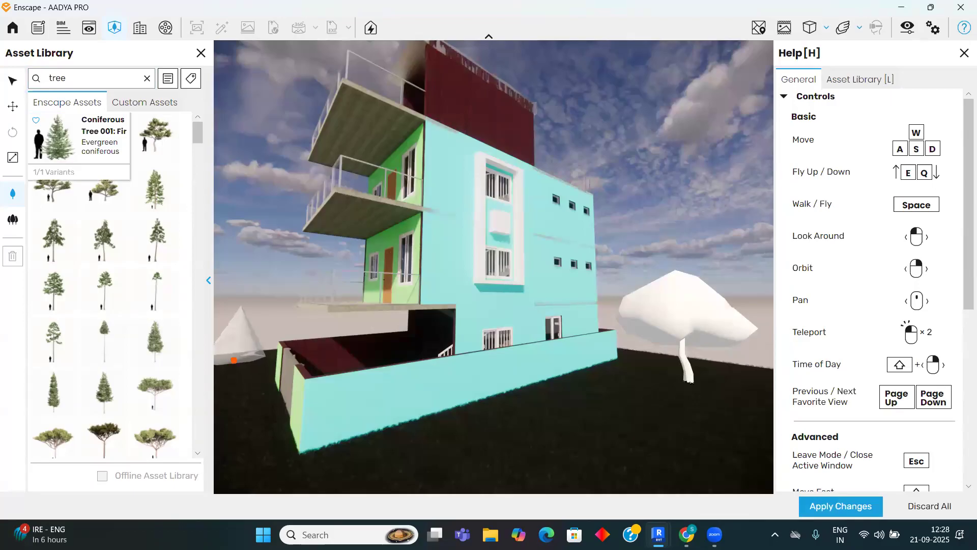
# Step: Place Coniferous Tree 001: Fir beyond the front gate, then apply the pending changes and leave the Asset Library
pyautogui.click(230, 362)
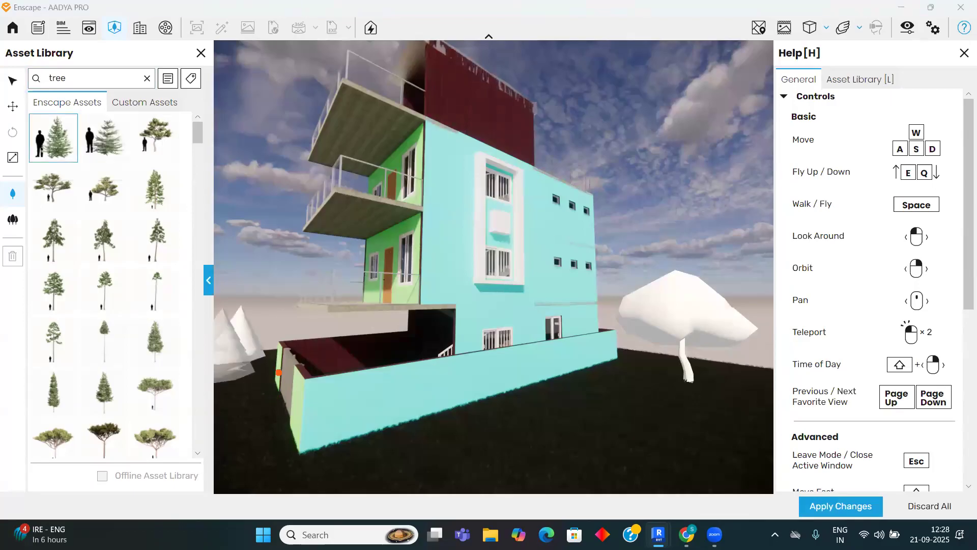
pyautogui.click(201, 53)
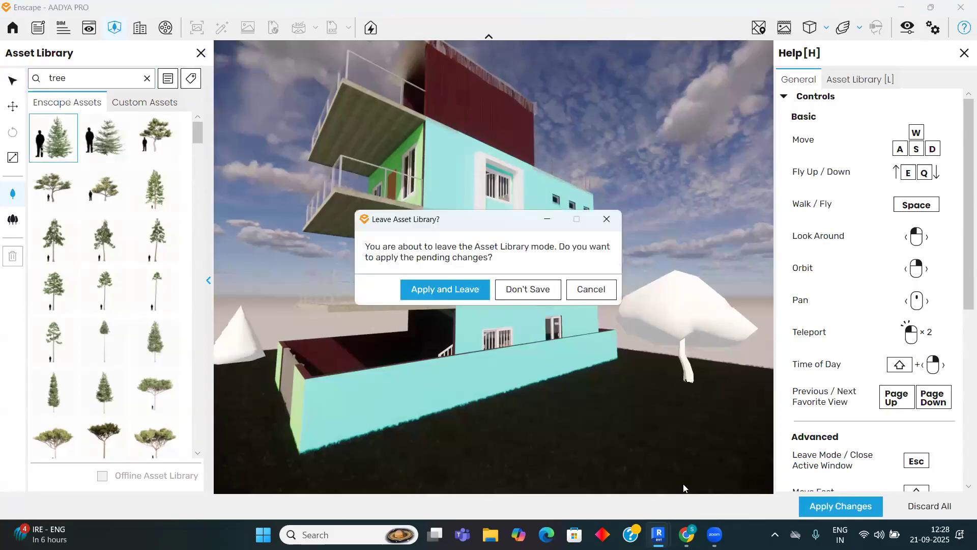
pyautogui.click(440, 294)
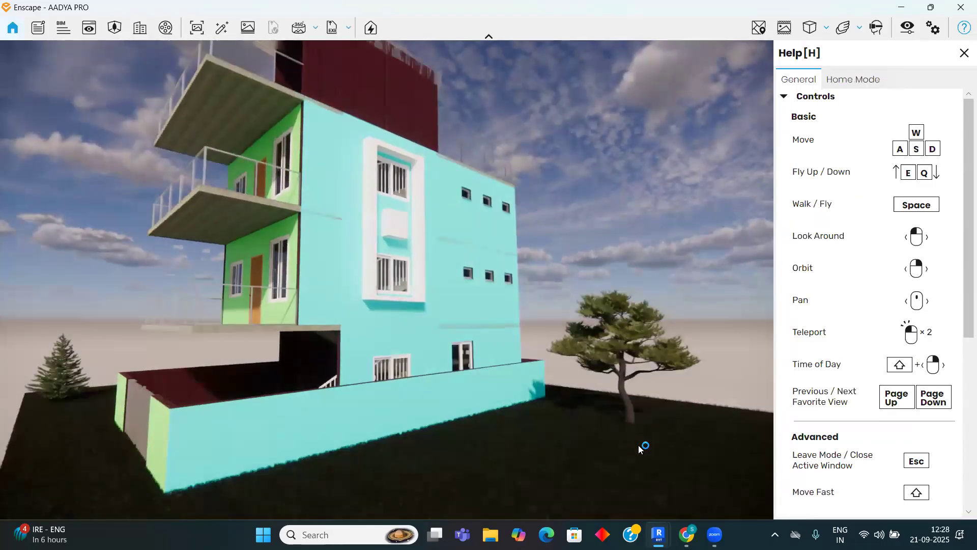
# Step: Search the Asset Library for "car" and place the red compact Car 001 on the ground in front of the gate
pyautogui.scroll(3, 640, 454)
pyautogui.scroll(-2, 640, 456)
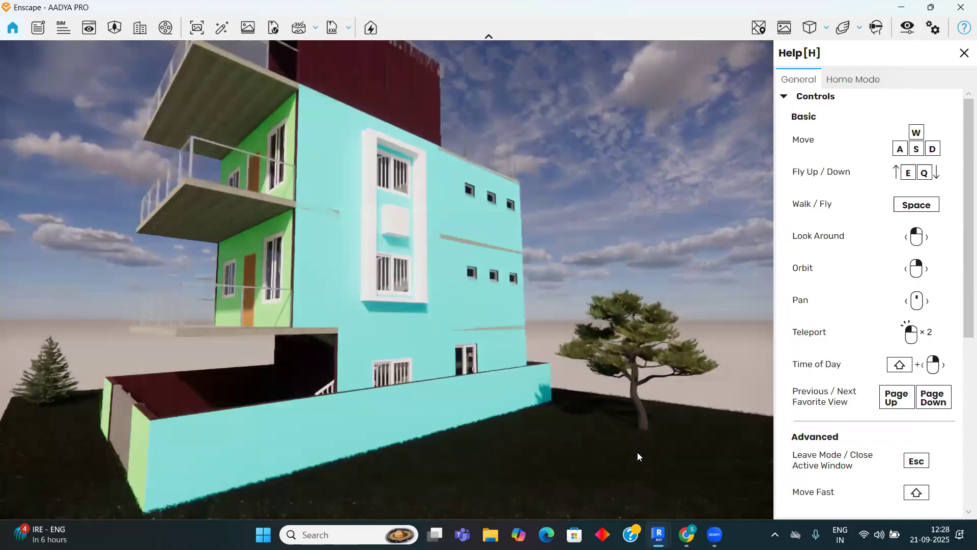
pyautogui.scroll(-3, 635, 450)
pyautogui.moveTo(321, 454); pyautogui.dragTo(345, 458, button='middle')
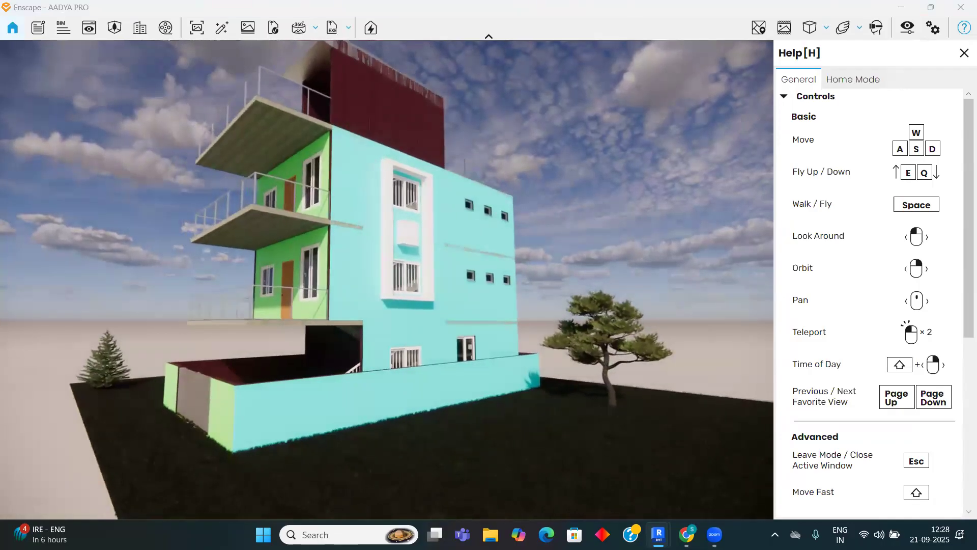
pyautogui.click(114, 30)
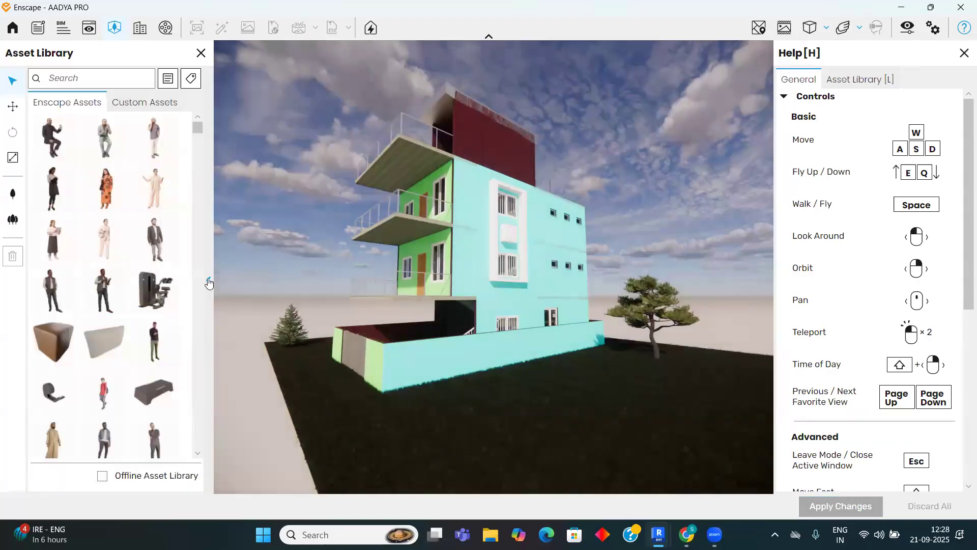
pyautogui.click(84, 79)
pyautogui.write('car')
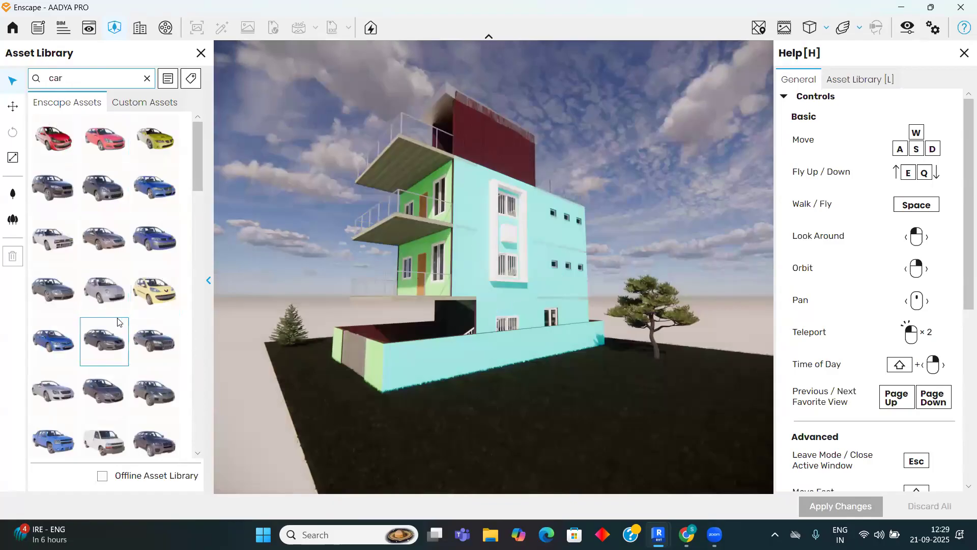
pyautogui.scroll(-1, 102, 333)
pyautogui.scroll(-2, 100, 402)
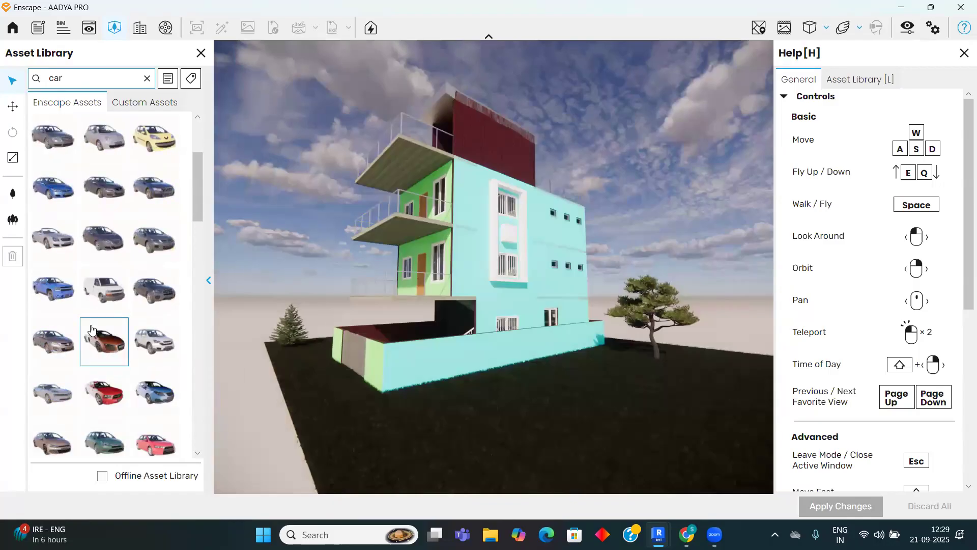
pyautogui.scroll(3, 91, 329)
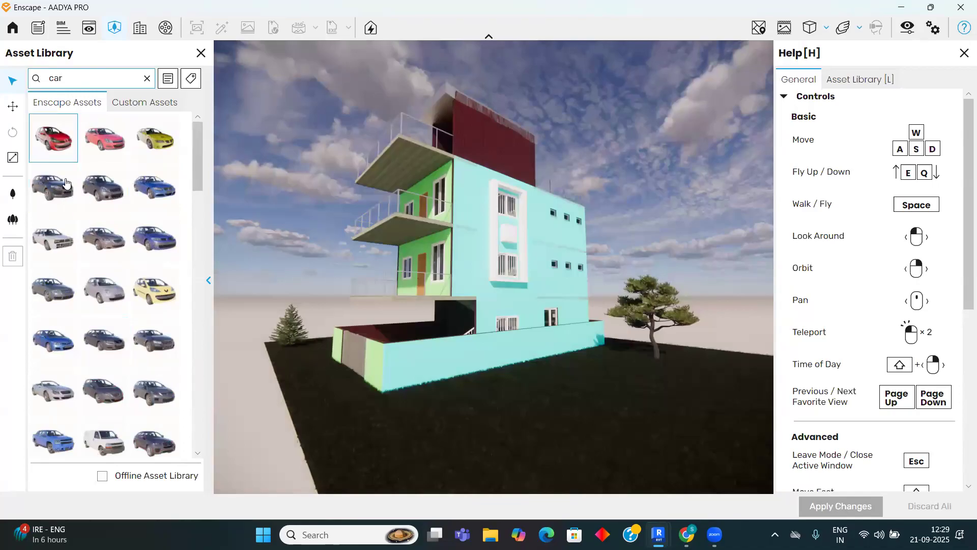
pyautogui.click(53, 136)
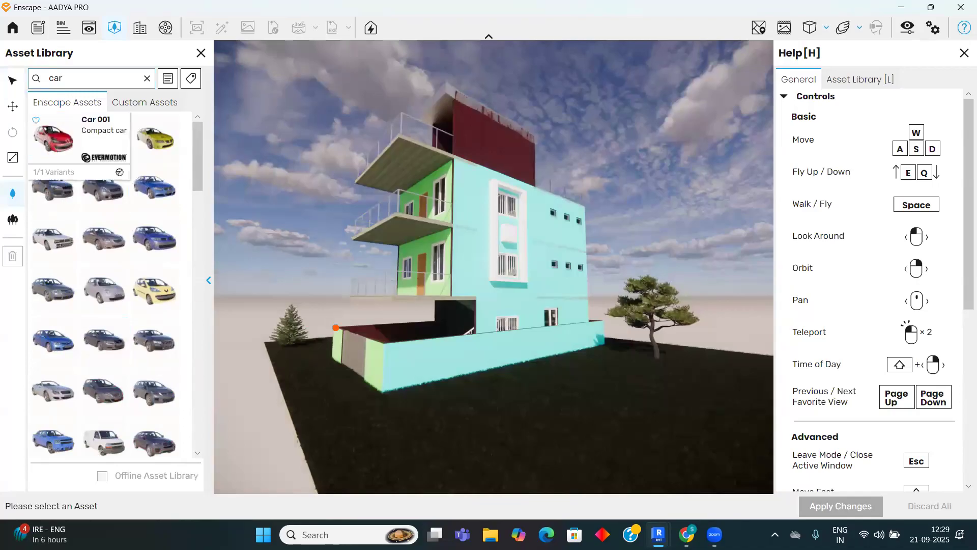
pyautogui.click(284, 395)
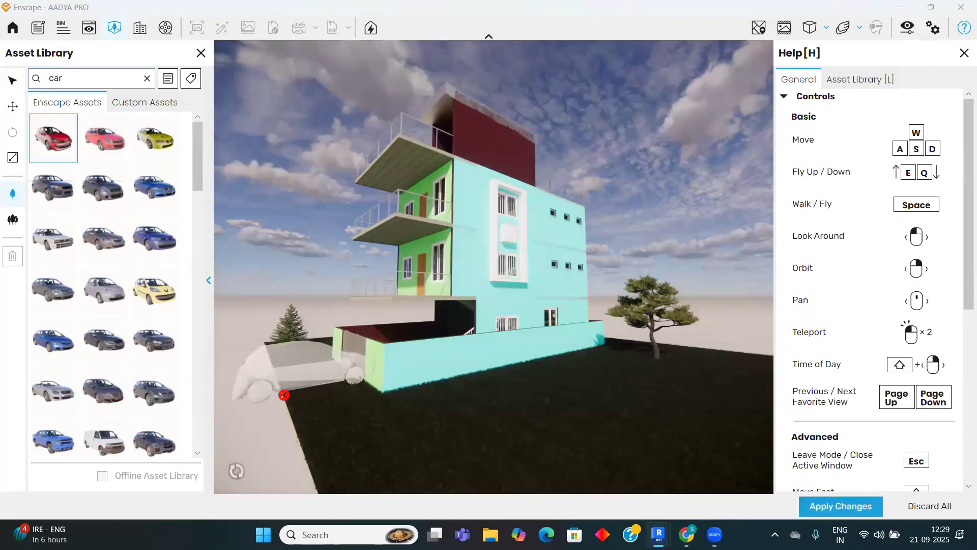
# Step: Open a new issue form from the scene, applying the pending car placement to the model on leaving the Asset Library
pyautogui.rightClick(276, 209)
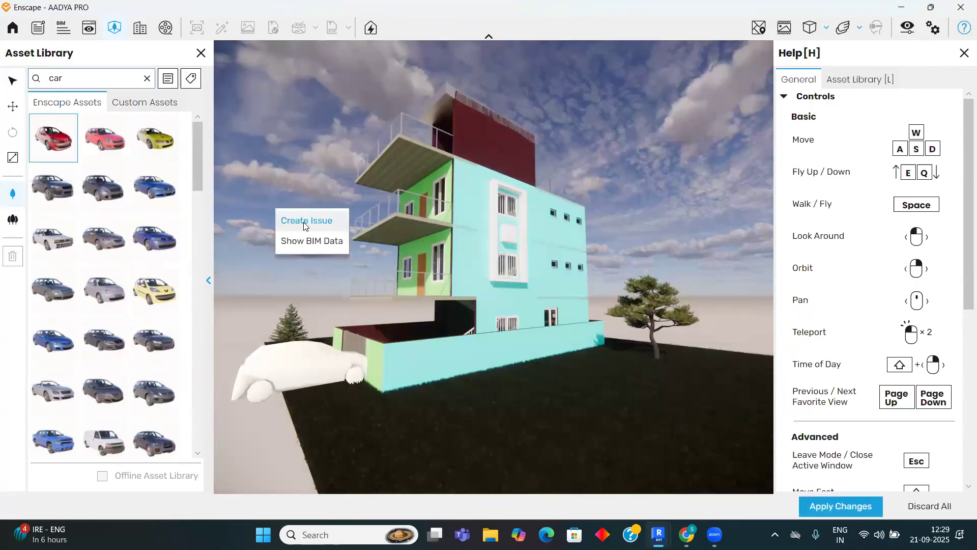
pyautogui.click(293, 224)
pyautogui.press('Escape')
pyautogui.press('Escape')
pyautogui.press('Escape')
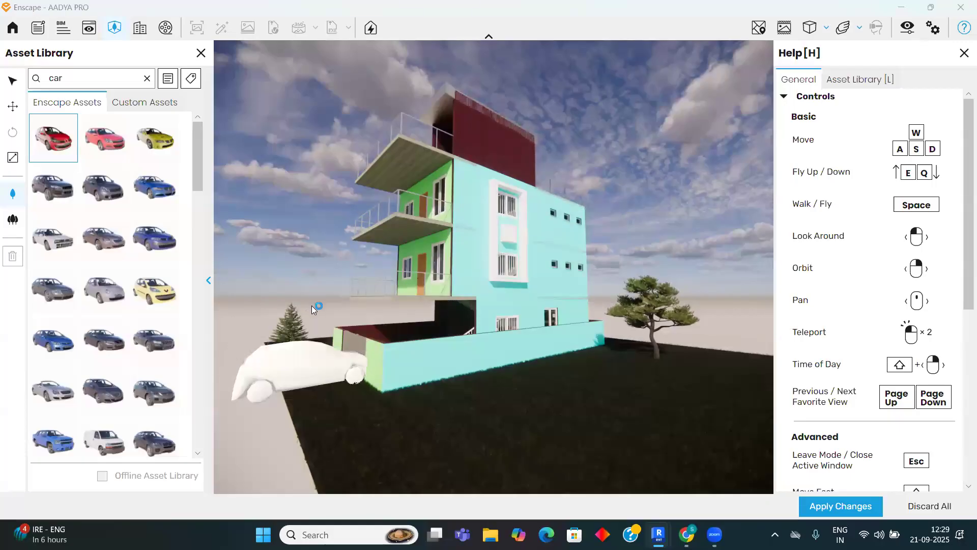
pyautogui.rightClick(312, 308)
pyautogui.press('Escape')
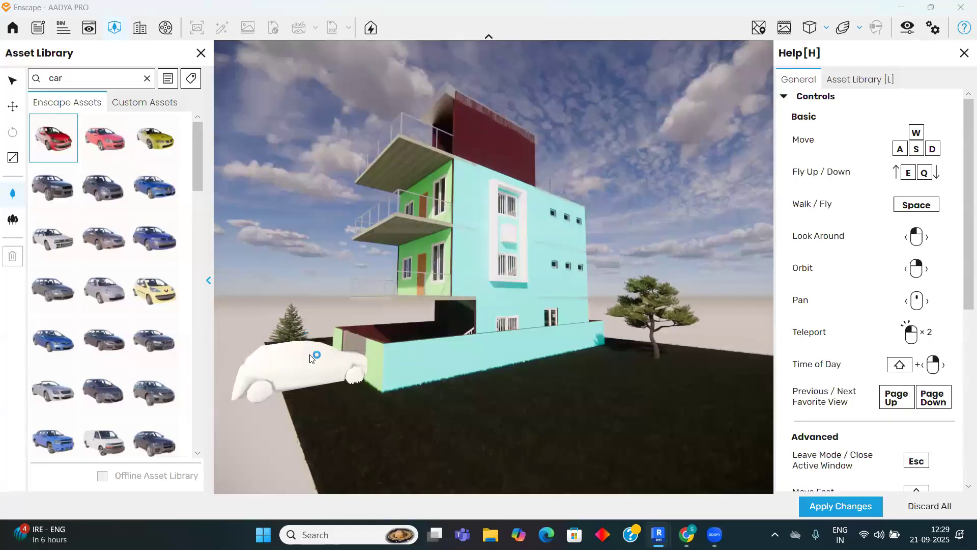
pyautogui.press('Escape')
pyautogui.click(437, 289)
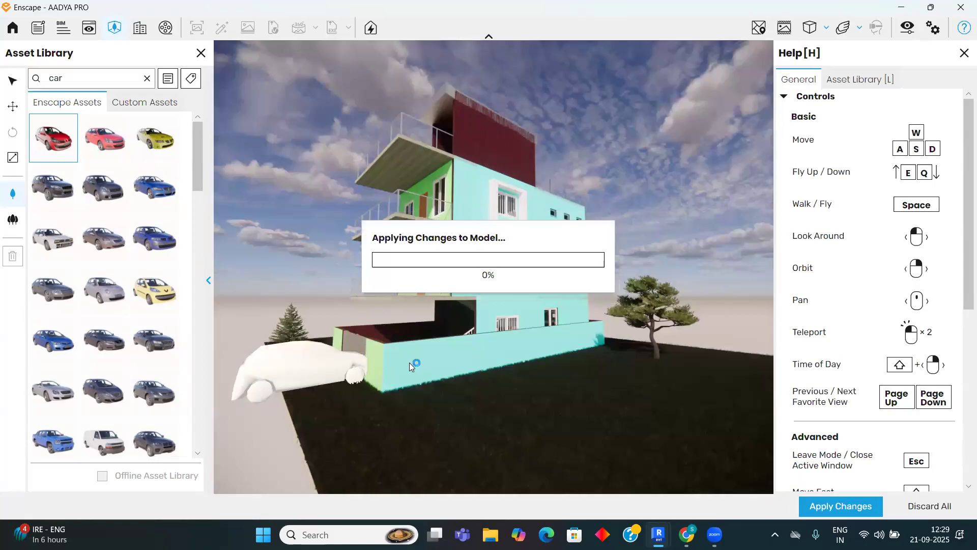
pyautogui.press('c')
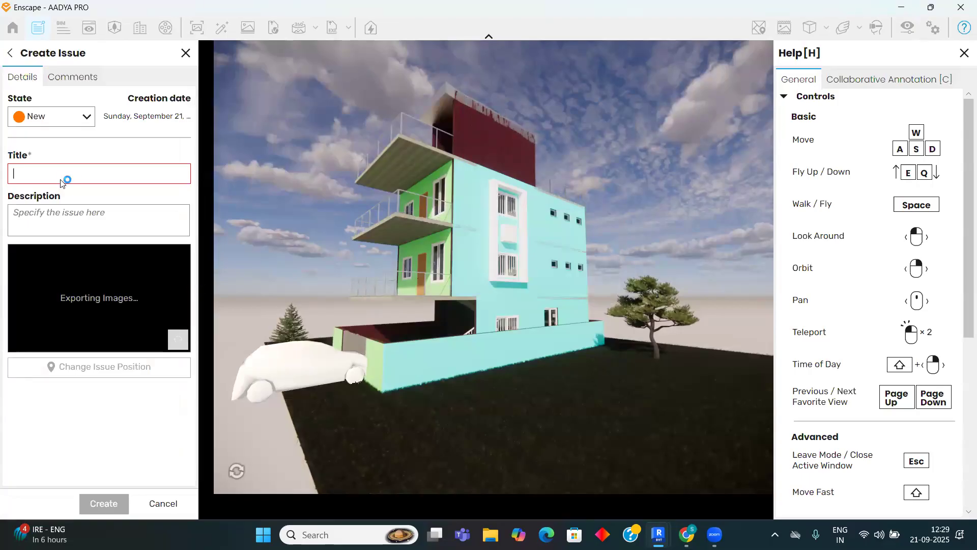
# Step: Dismiss the unfinished issue form and return to the Revit model, moving the Asset Library window partly aside
pyautogui.click(186, 53)
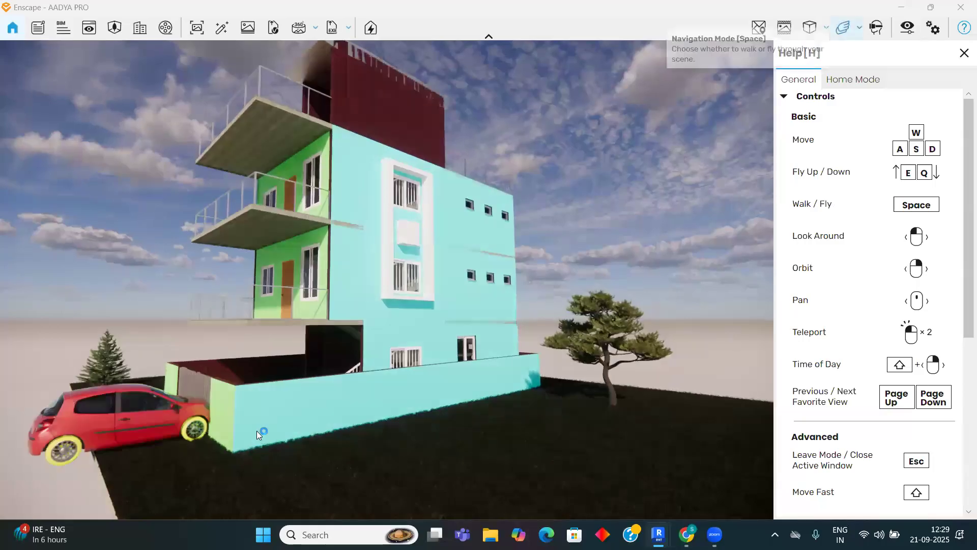
pyautogui.click(931, 7)
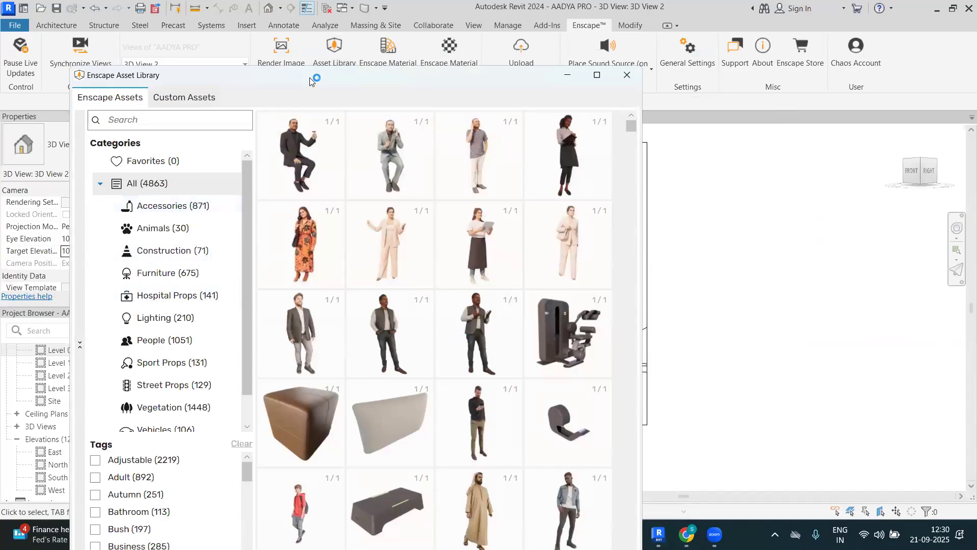
pyautogui.moveTo(310, 76); pyautogui.dragTo(213, 34)
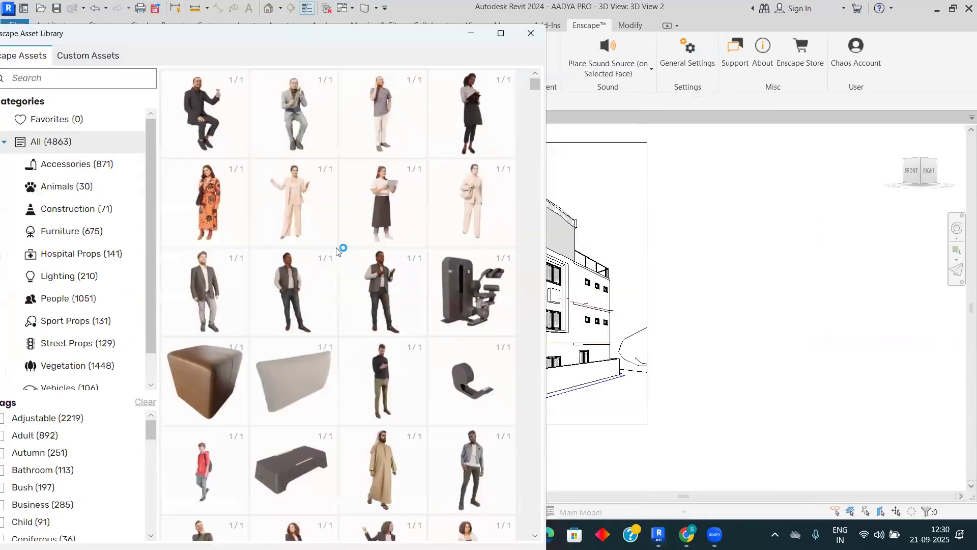
# Step: Try to place Aamina 004: Walking from the Asset Library beside the building in 3D View 2
pyautogui.moveTo(477, 225)
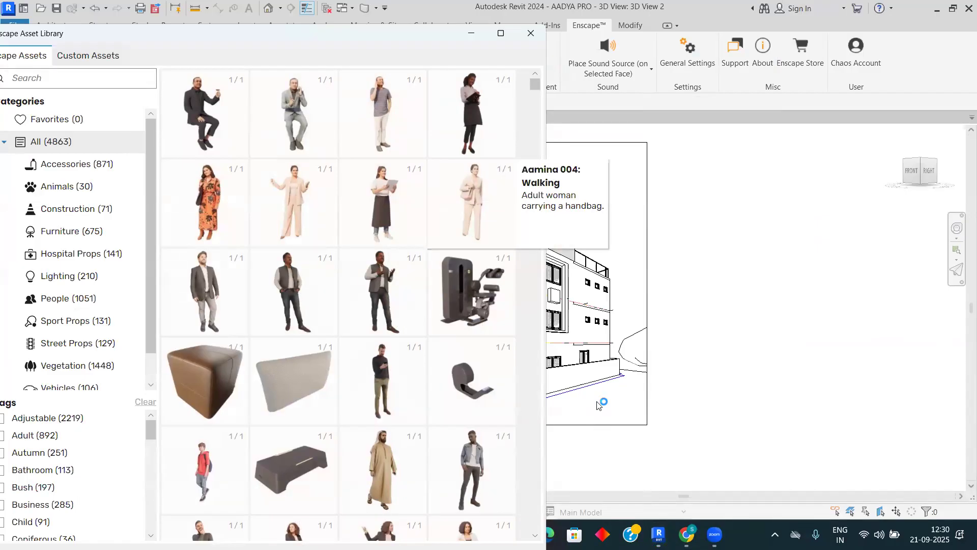
pyautogui.moveTo(468, 209)
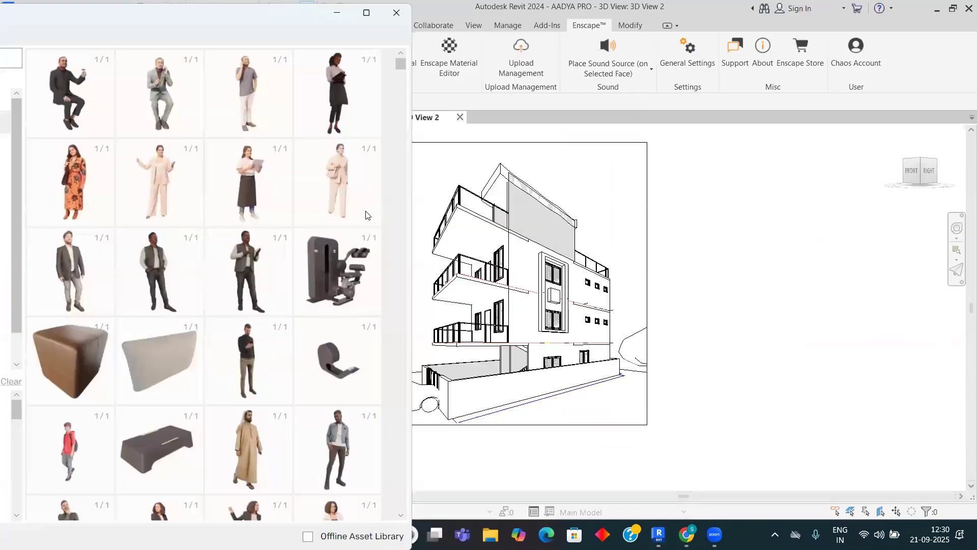
pyautogui.moveTo(342, 198)
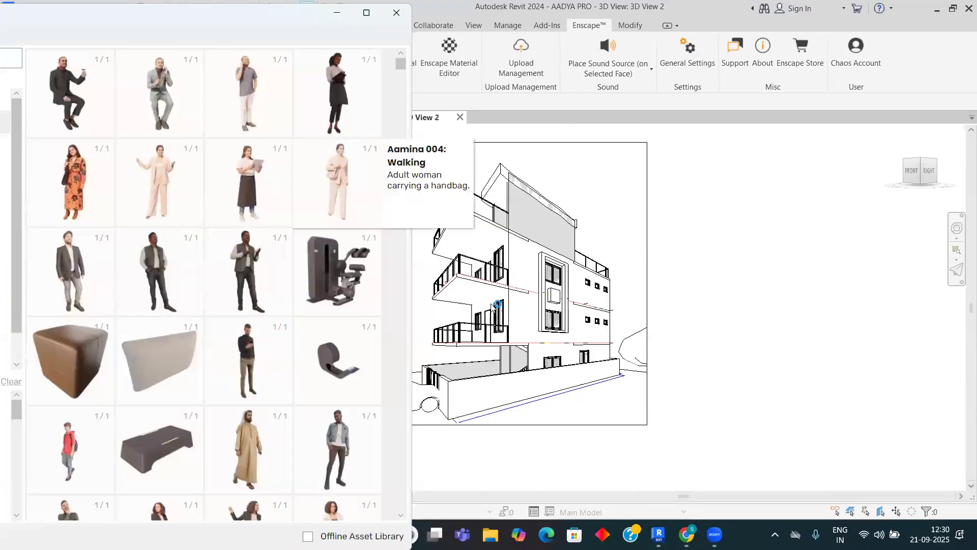
pyautogui.click(571, 406)
pyautogui.scroll(-1, 603, 425)
pyautogui.moveTo(603, 425); pyautogui.dragTo(599, 421, button='middle')
pyautogui.scroll(2, 659, 424)
pyautogui.click(671, 398)
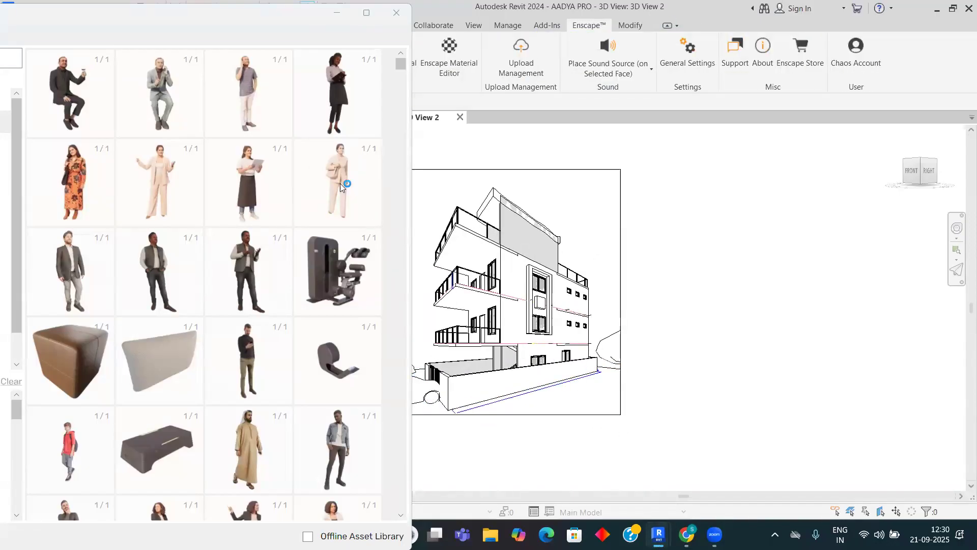
pyautogui.moveTo(340, 183)
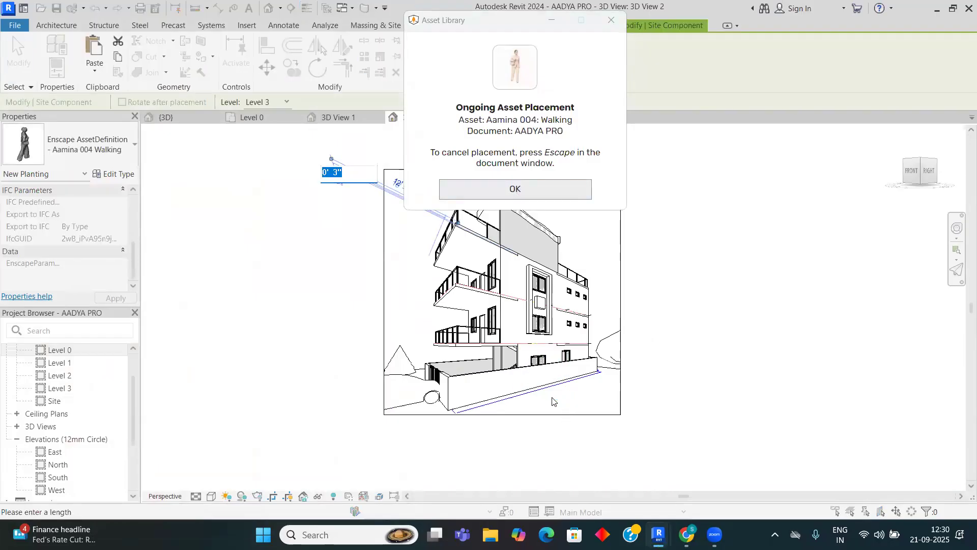
pyautogui.scroll(2, 562, 404)
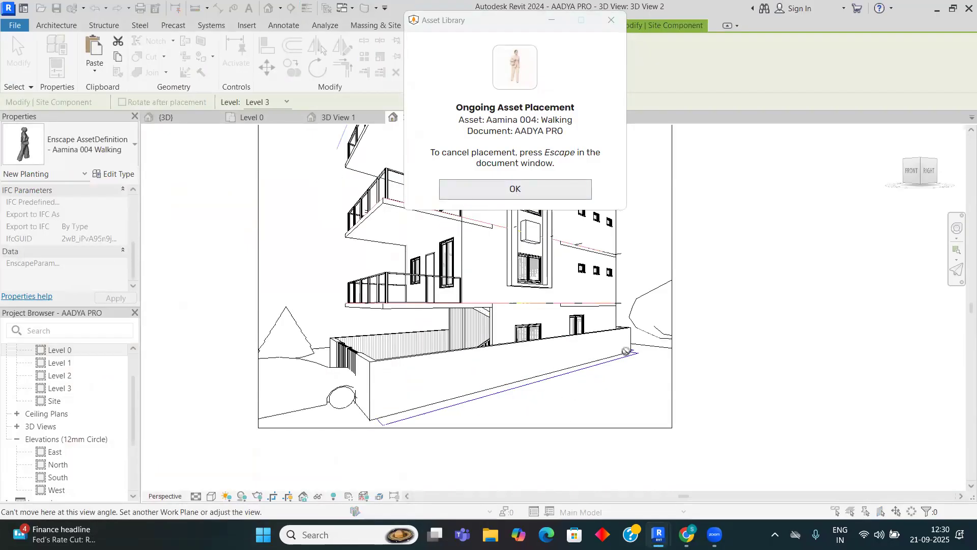
pyautogui.click(515, 189)
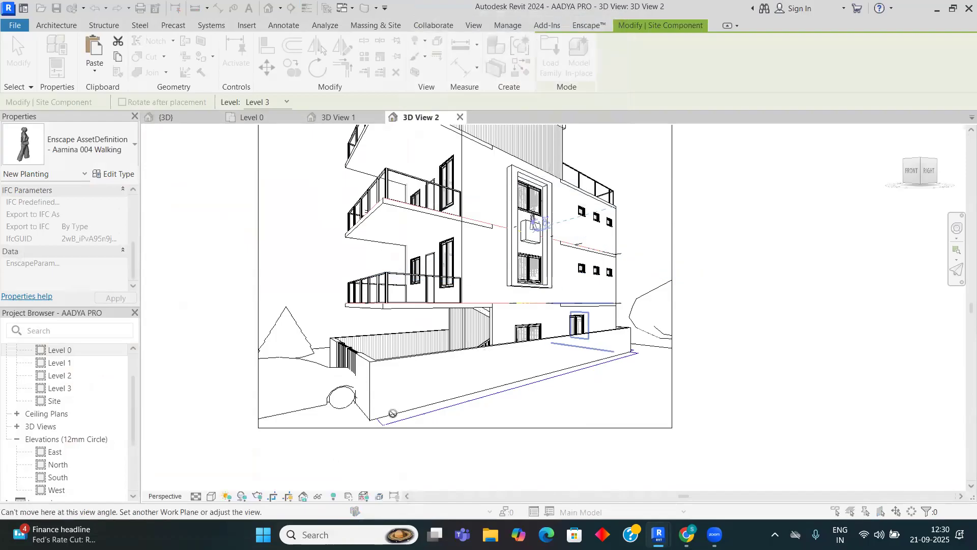
pyautogui.scroll(-3, 563, 393)
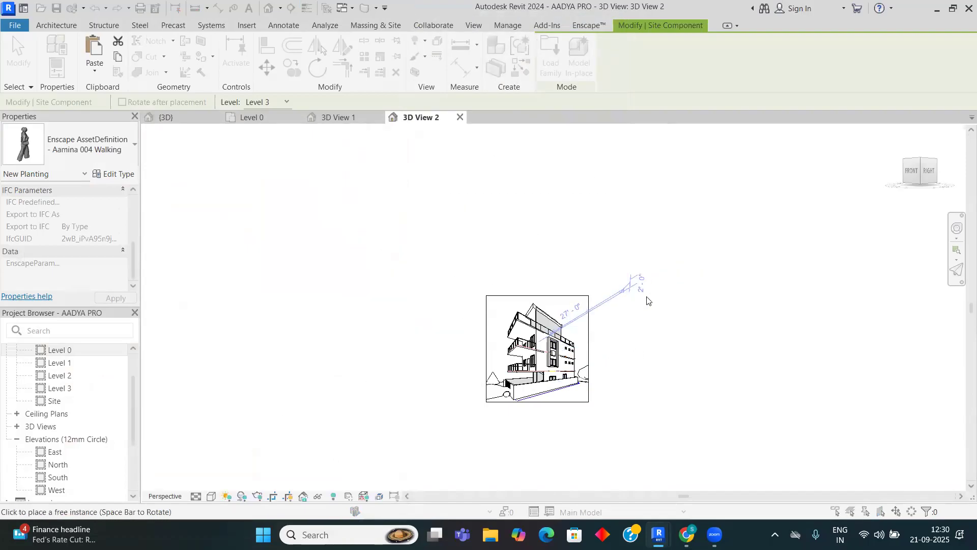
pyautogui.rightClick(634, 283)
pyautogui.click(658, 46)
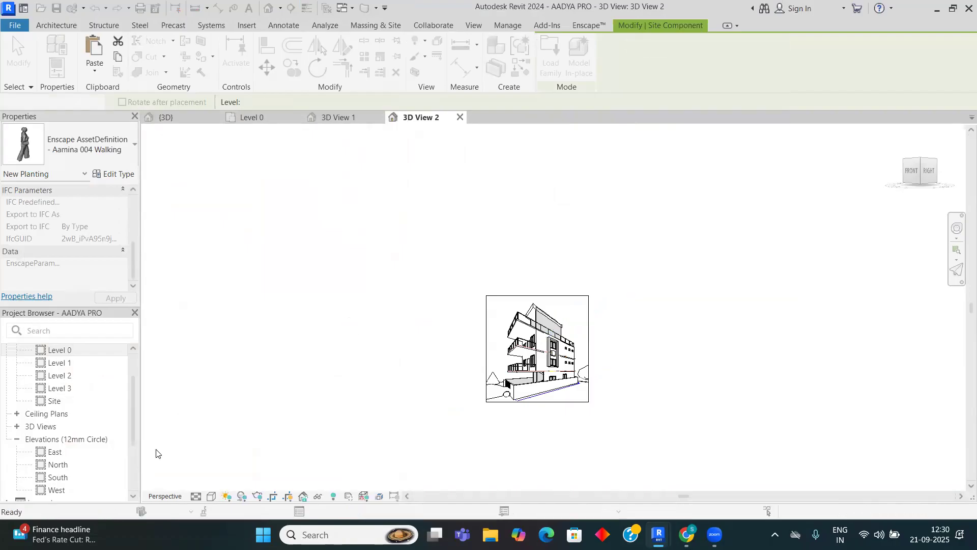
pyautogui.click(396, 13)
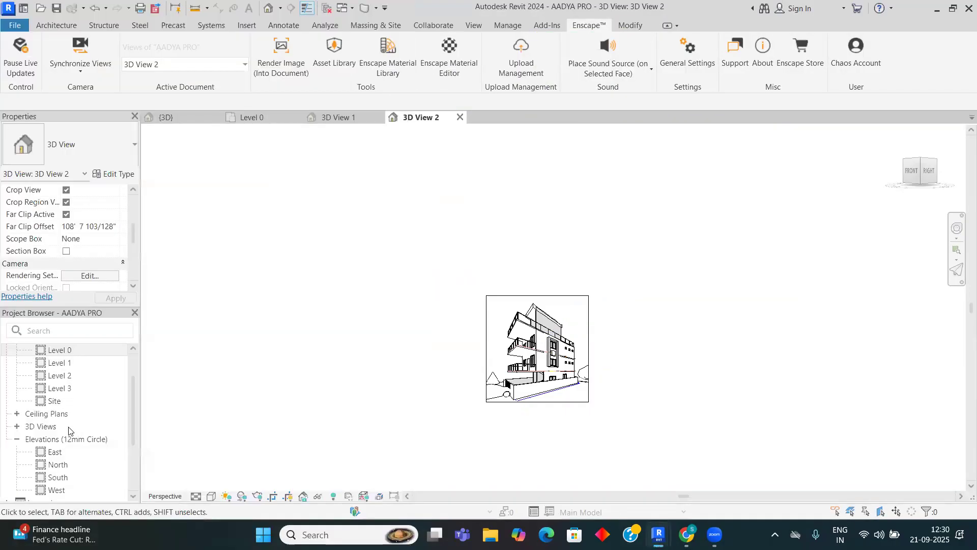
# Step: Open the Level 0 floor plan and rotate Car 001 by 90 degrees so that it stands parallel to the front gate
pyautogui.doubleClick(65, 349)
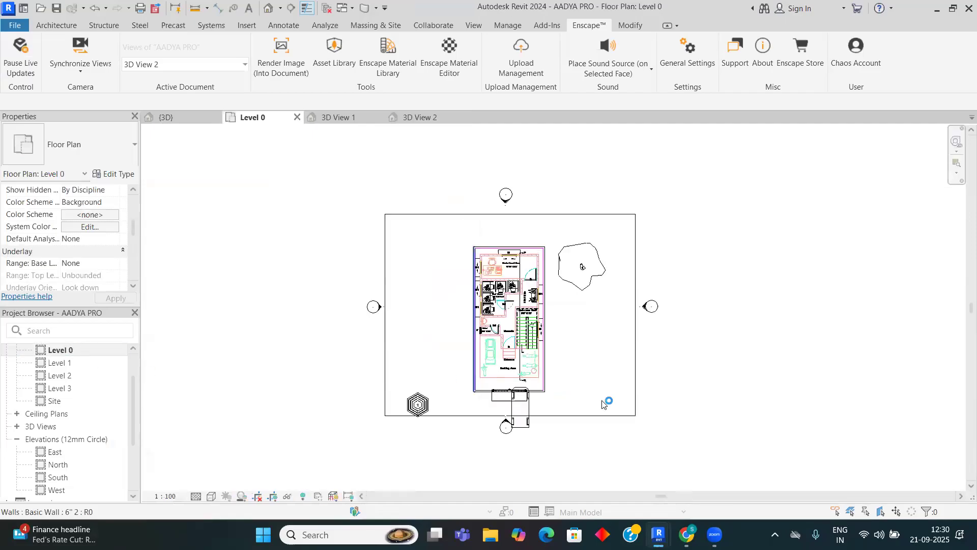
pyautogui.scroll(1, 603, 399)
pyautogui.moveTo(683, 371); pyautogui.dragTo(691, 401, button='middle')
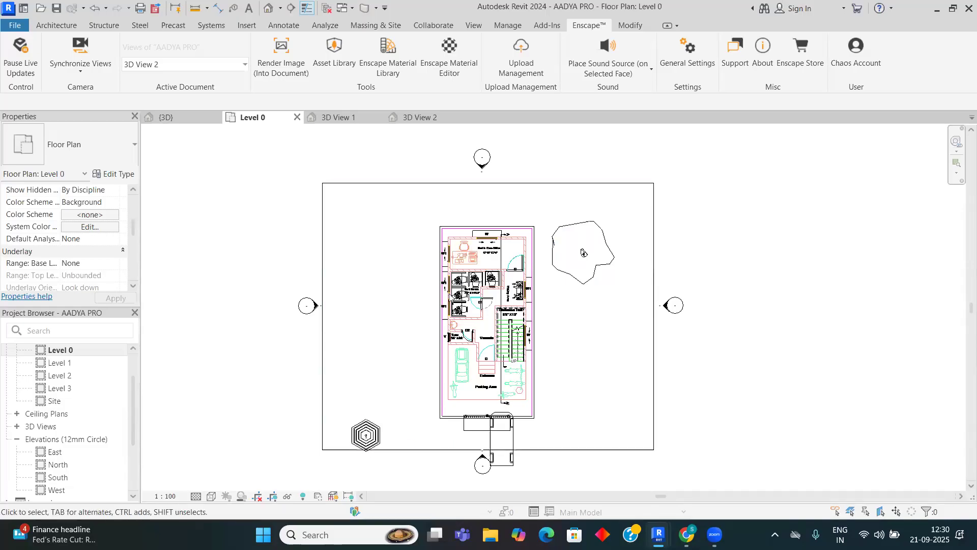
pyautogui.click(509, 440)
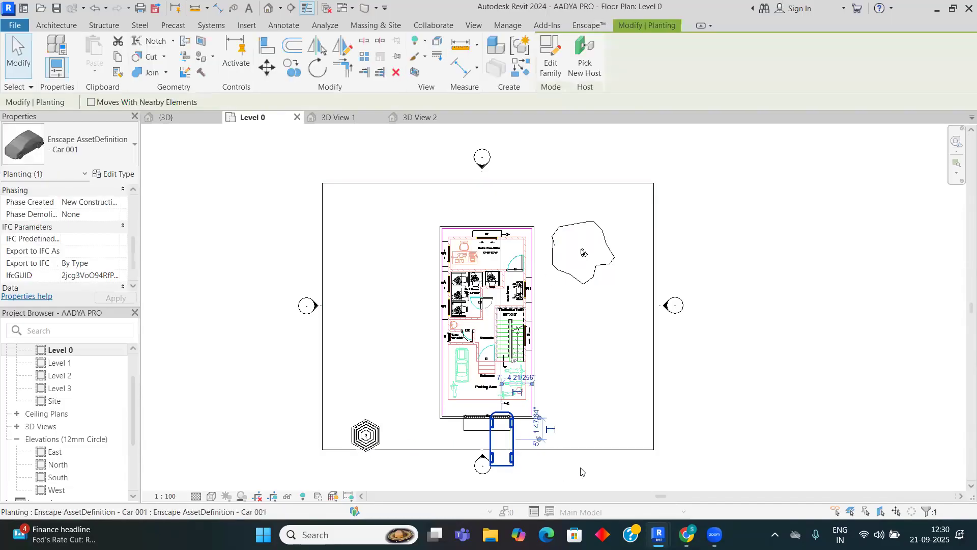
pyautogui.press('space')
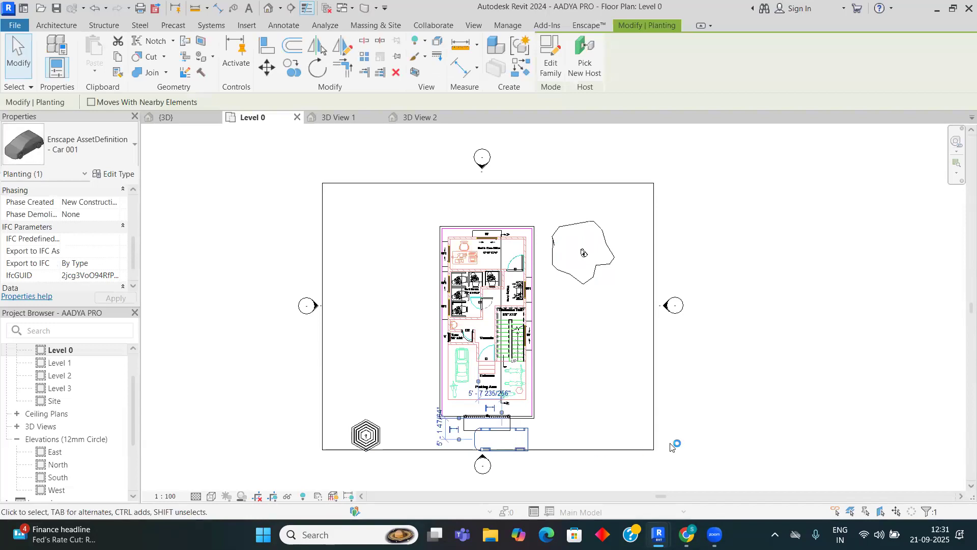
pyautogui.scroll(2, 677, 443)
pyautogui.click(728, 407)
# Step: Open the Asset Library in a maximized window and browse its Accessories, Animals and Construction categories
pyautogui.click(334, 56)
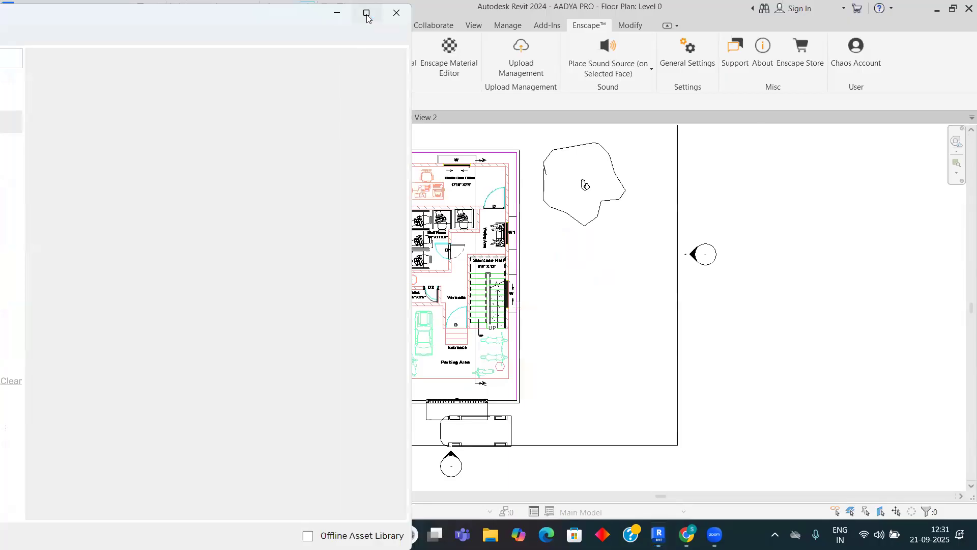
pyautogui.click(367, 13)
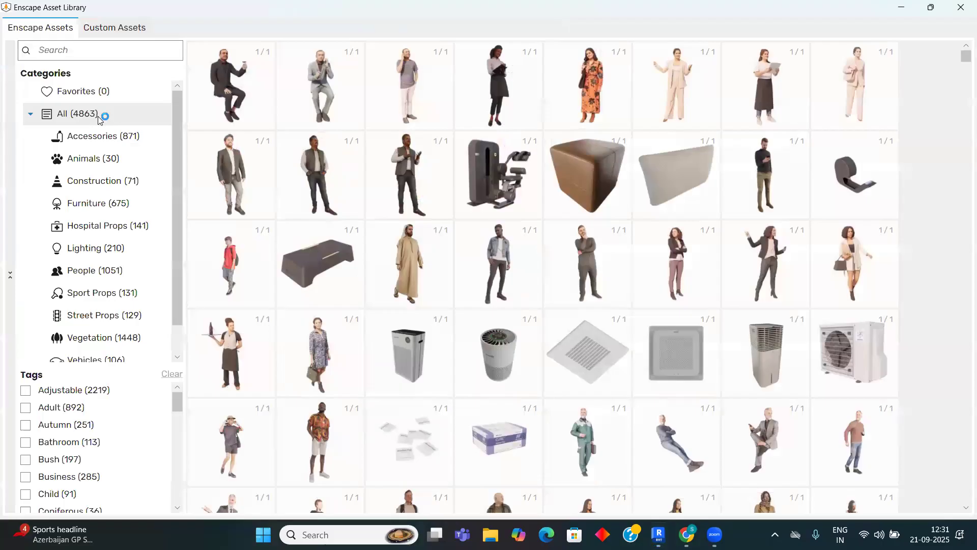
pyautogui.click(105, 137)
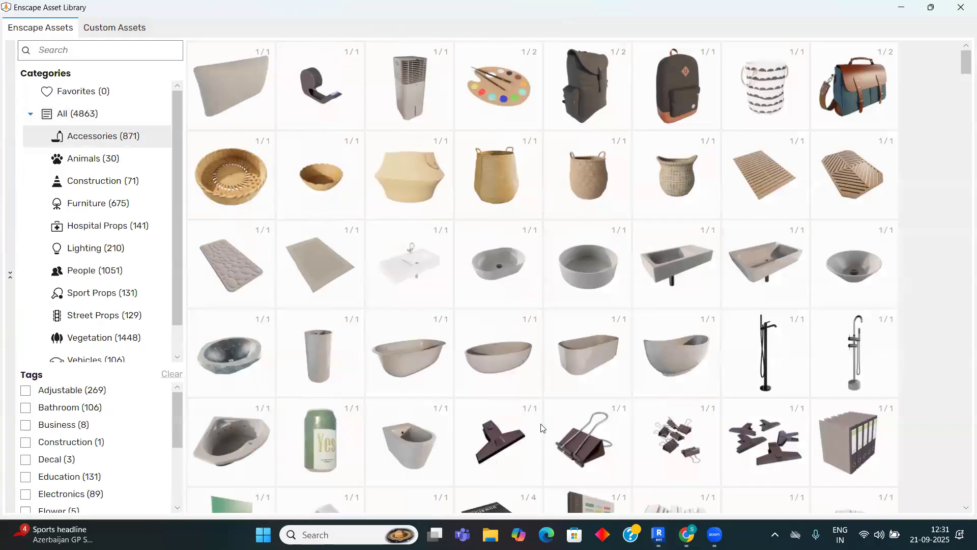
pyautogui.scroll(-7, 543, 427)
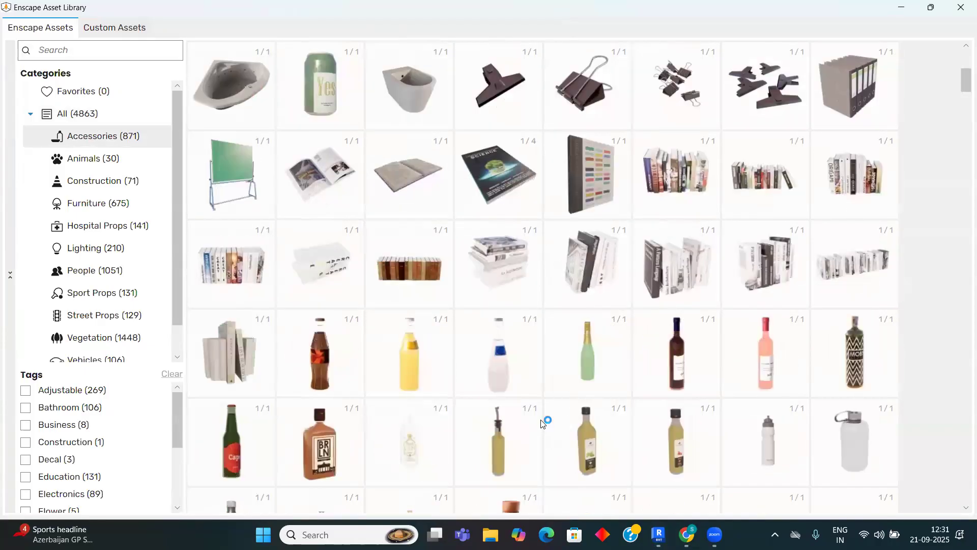
pyautogui.scroll(-3, 545, 422)
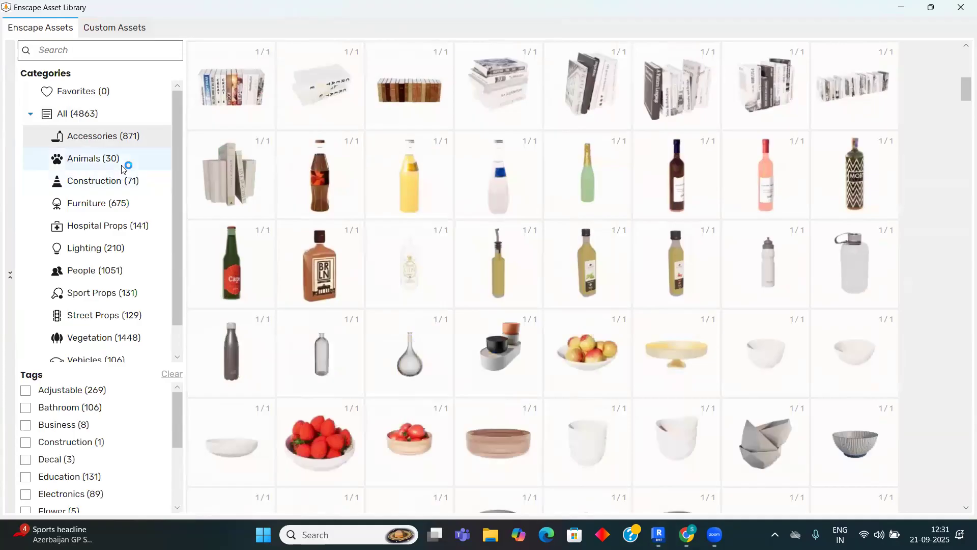
pyautogui.click(124, 159)
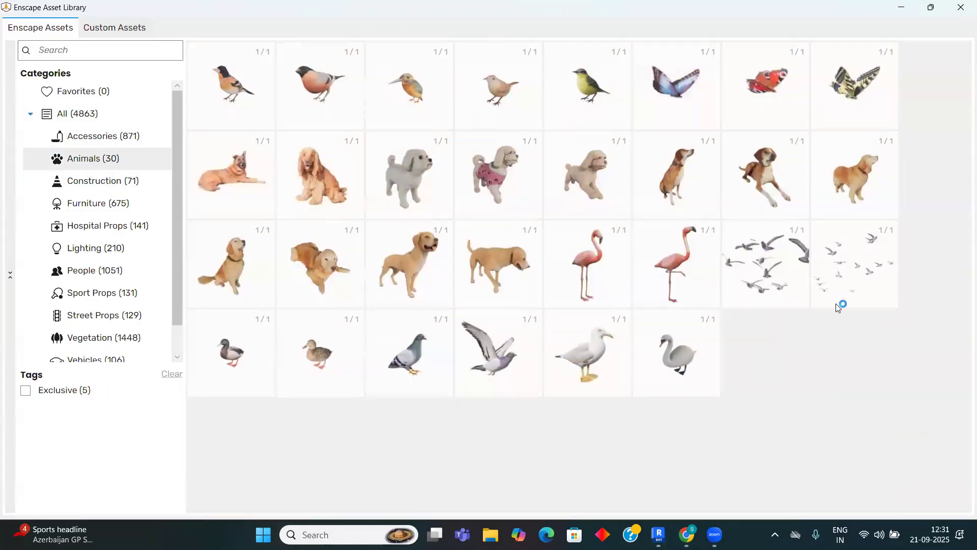
pyautogui.click(86, 187)
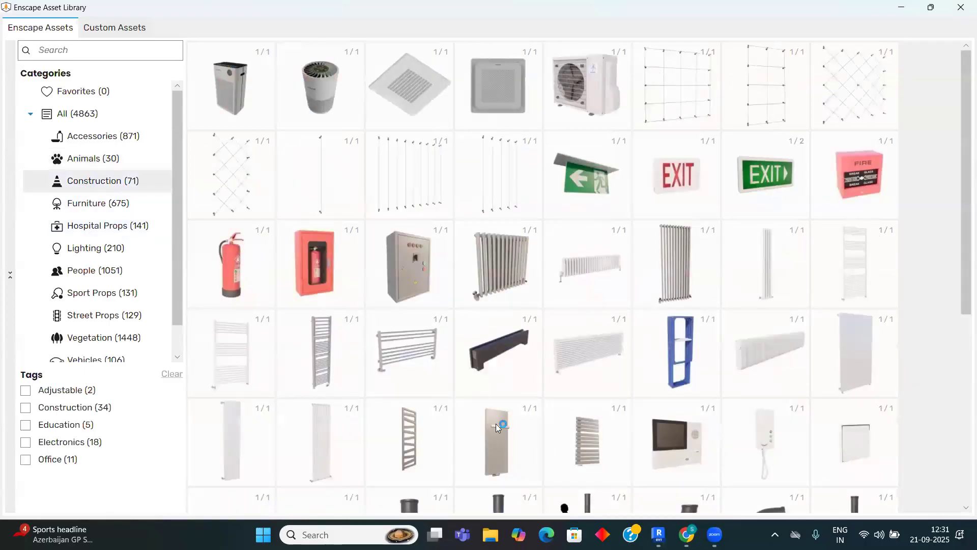
pyautogui.scroll(-5, 496, 423)
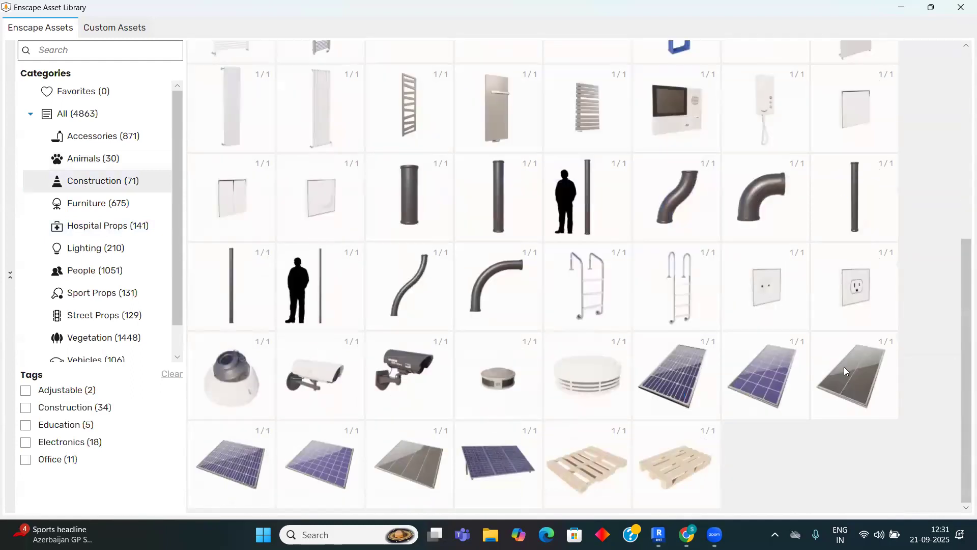
# Step: Browse the Furniture category of the Asset Library, from armchairs and beds to desks, sofas and shelving
pyautogui.click(78, 208)
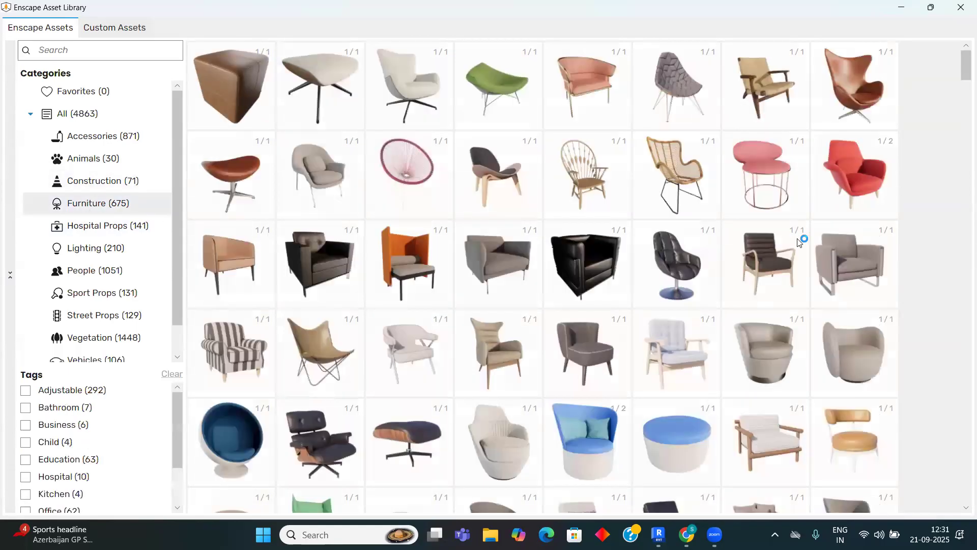
pyautogui.scroll(-5, 796, 243)
pyautogui.scroll(-6, 791, 244)
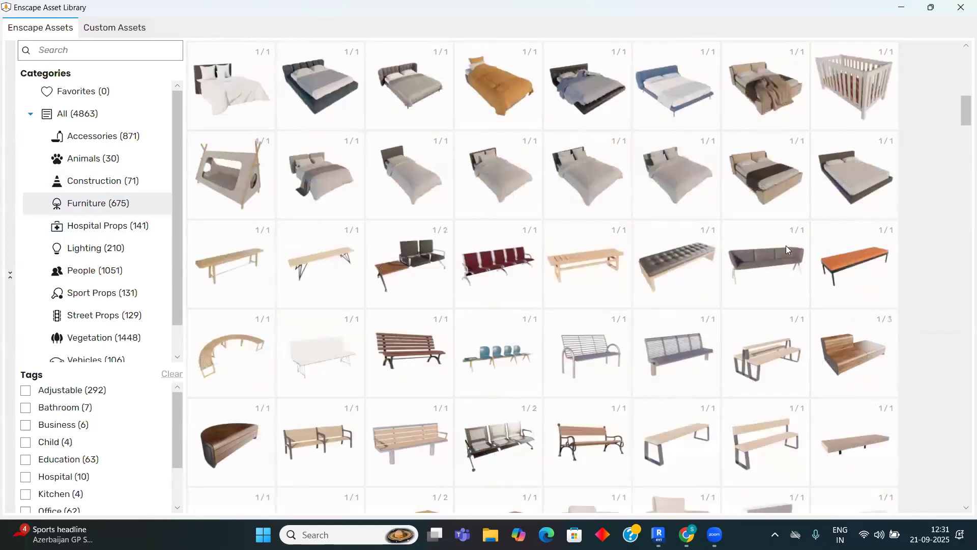
pyautogui.scroll(-10, 786, 247)
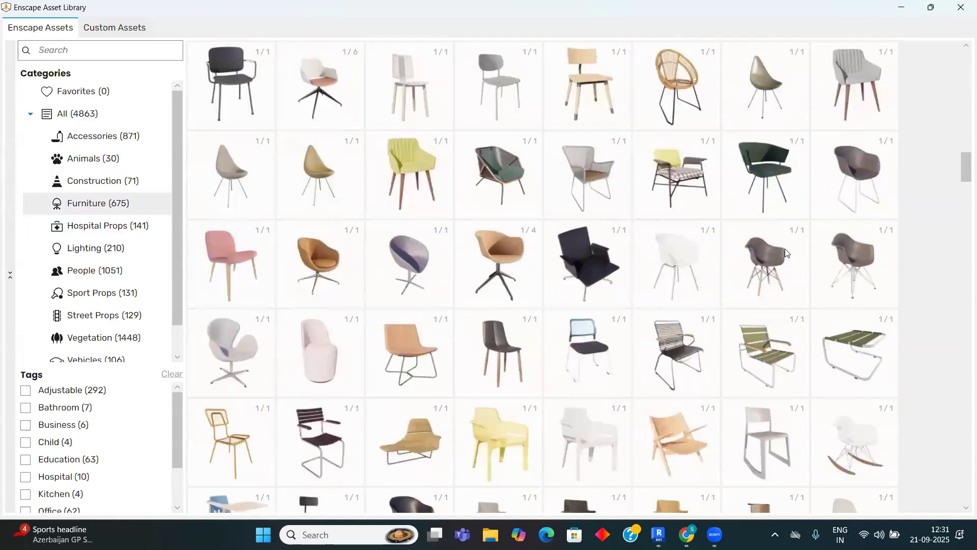
pyautogui.scroll(-4, 786, 253)
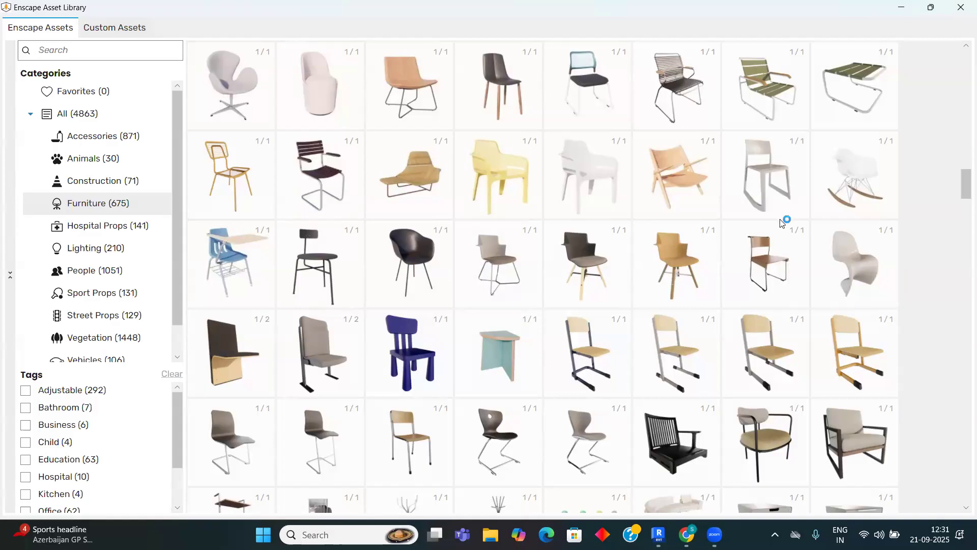
pyautogui.scroll(-8, 782, 224)
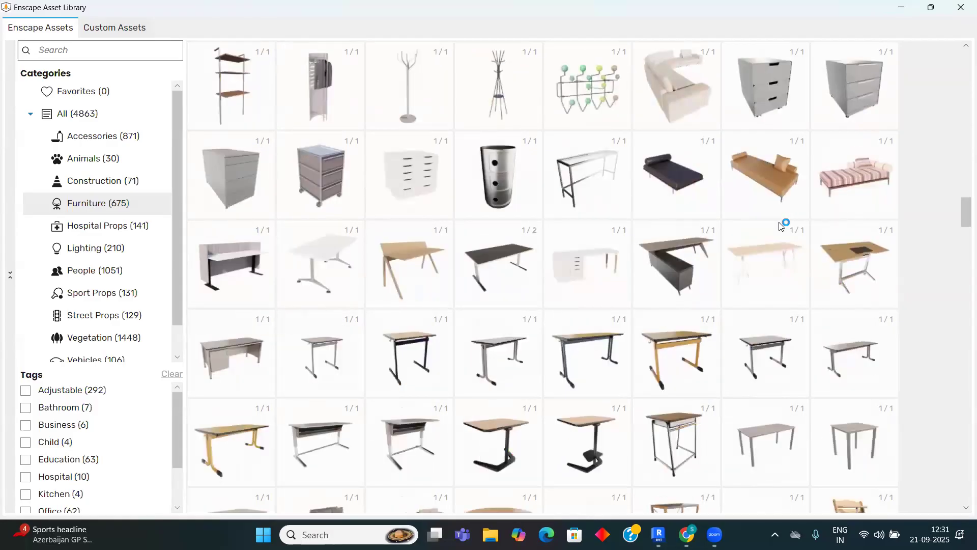
pyautogui.scroll(-10, 782, 224)
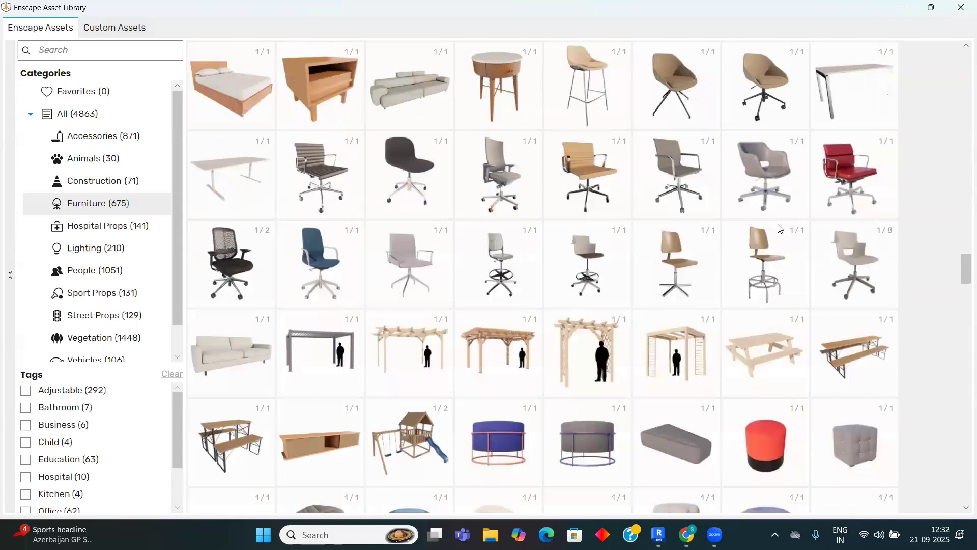
pyautogui.scroll(-6, 773, 227)
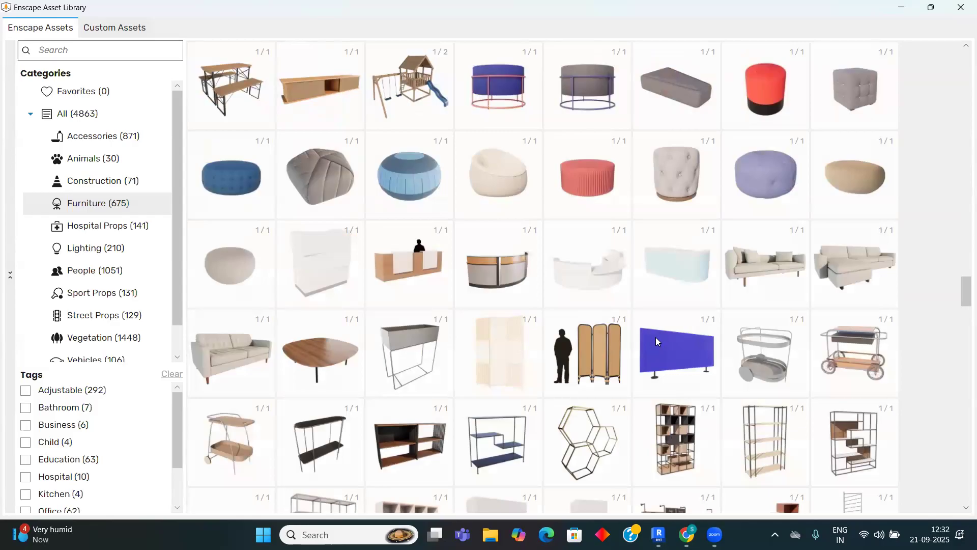
pyautogui.scroll(-3, 650, 336)
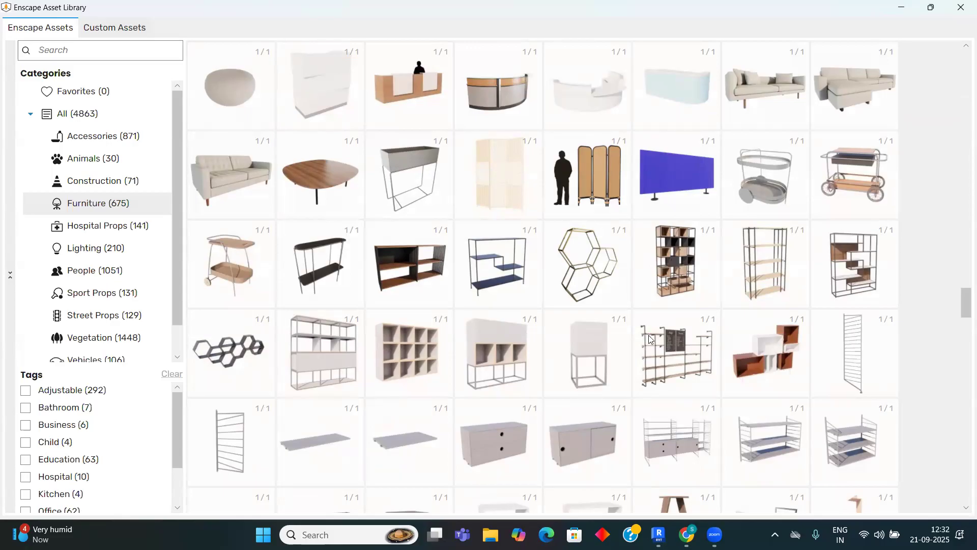
pyautogui.scroll(-5, 649, 340)
# Step: Browse the Hospital Props and Lighting categories of the Asset Library, from medical equipment to lamps and street lights
pyautogui.click(94, 225)
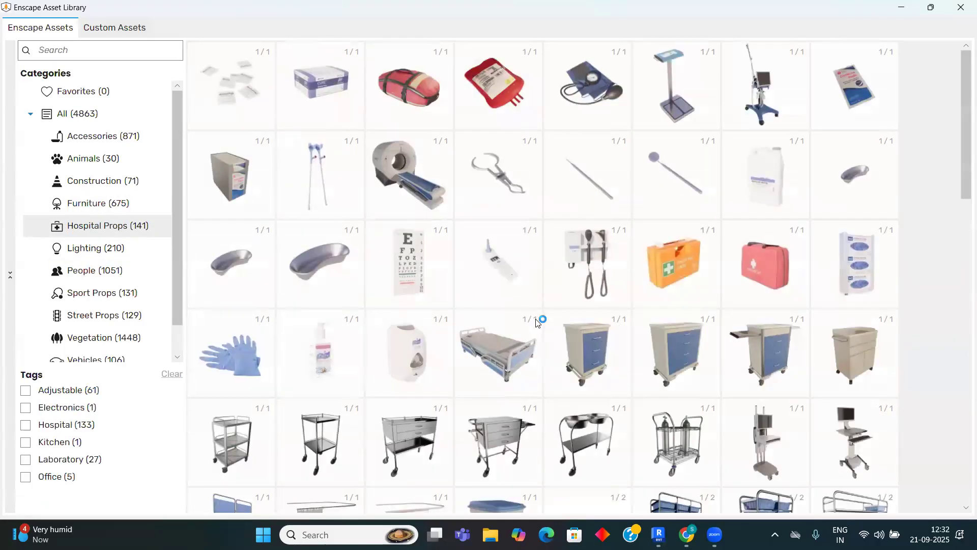
pyautogui.scroll(-1, 792, 301)
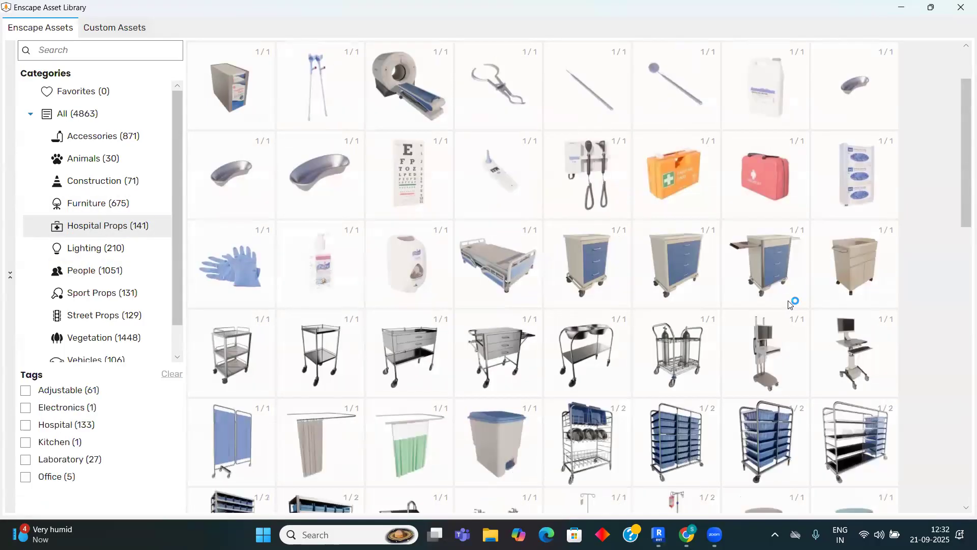
pyautogui.scroll(-4, 794, 311)
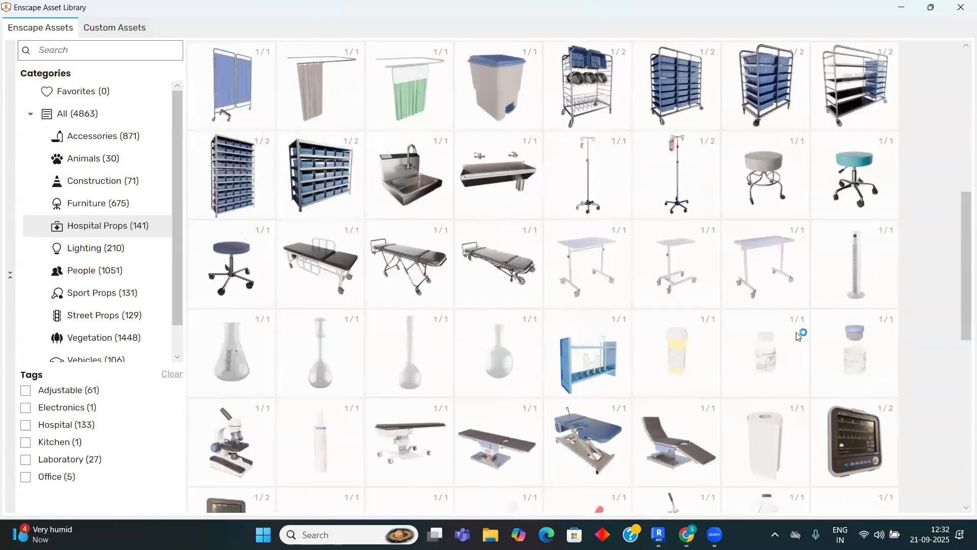
pyautogui.scroll(-3, 797, 334)
pyautogui.click(104, 248)
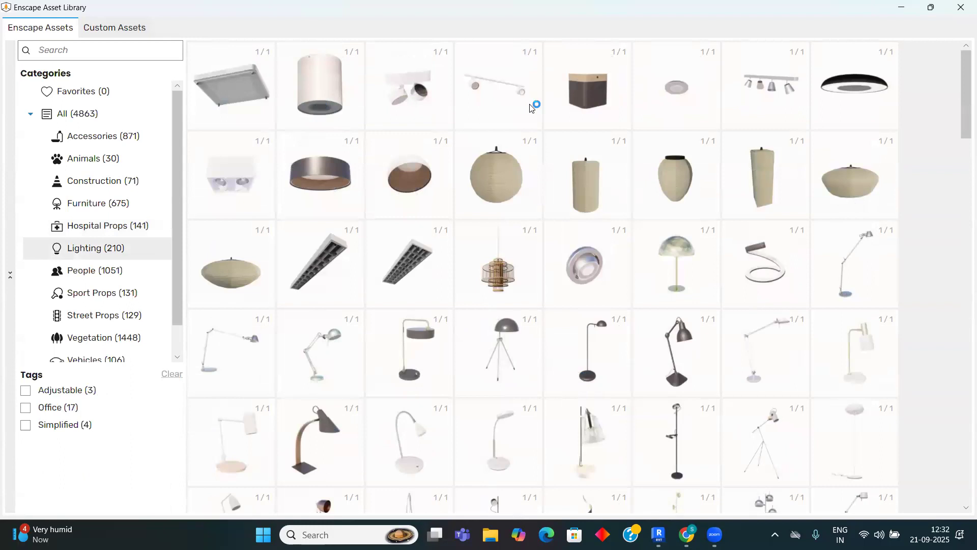
pyautogui.scroll(-4, 618, 420)
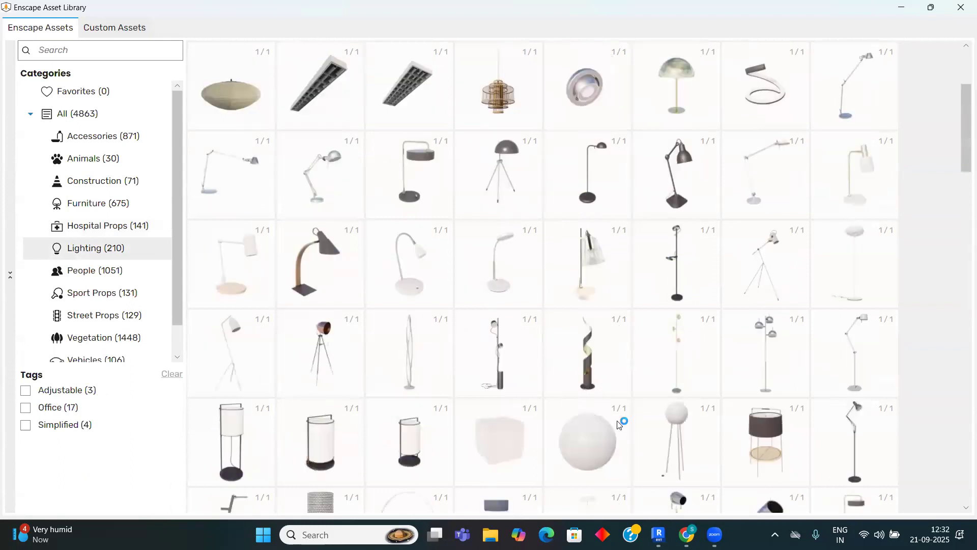
pyautogui.scroll(-8, 613, 415)
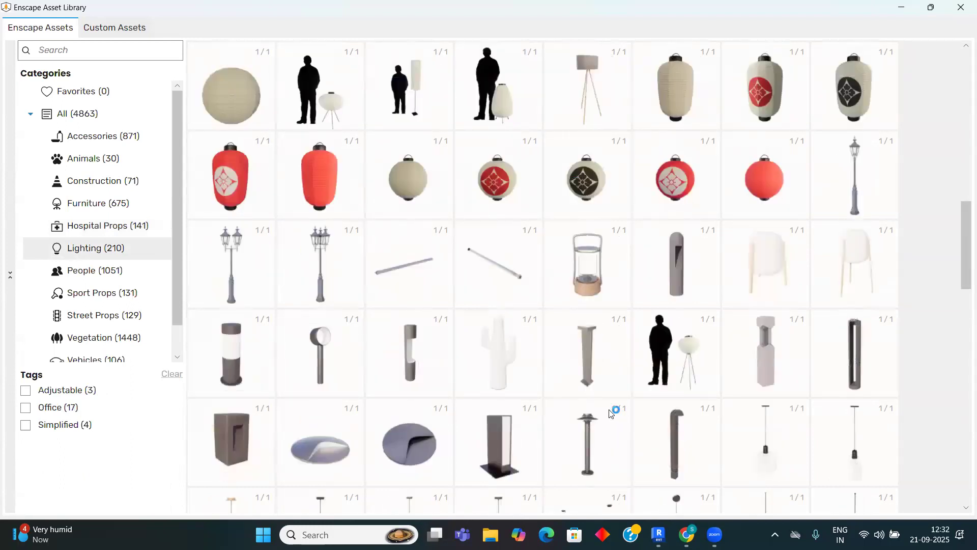
pyautogui.scroll(-5, 611, 414)
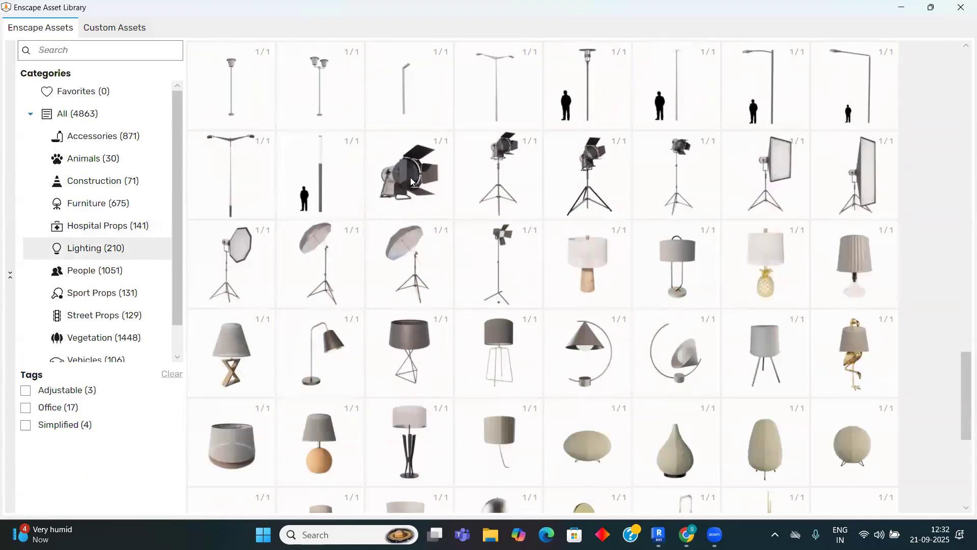
# Step: Browse the People category of the Asset Library for standing, seated and cycling figures
pyautogui.click(102, 278)
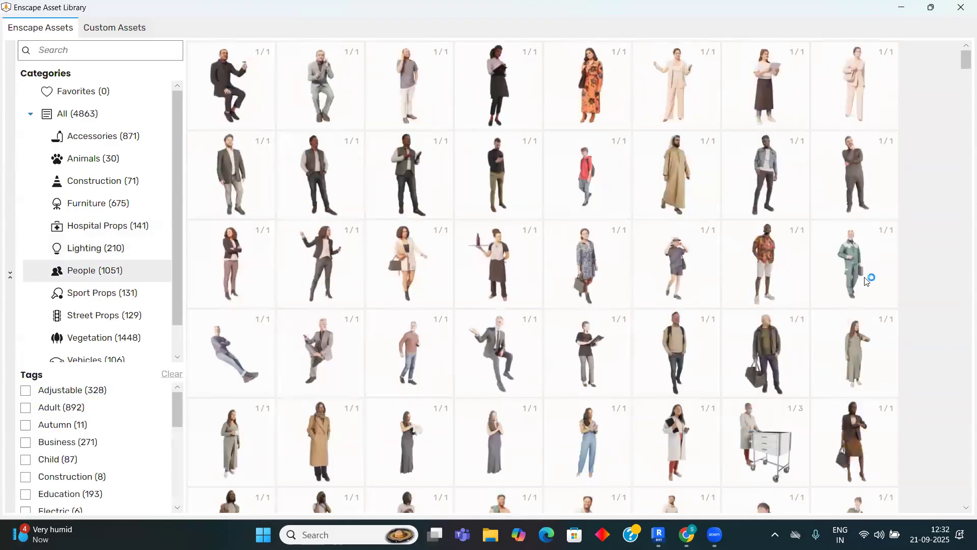
pyautogui.scroll(-3, 867, 281)
pyautogui.scroll(-3, 848, 348)
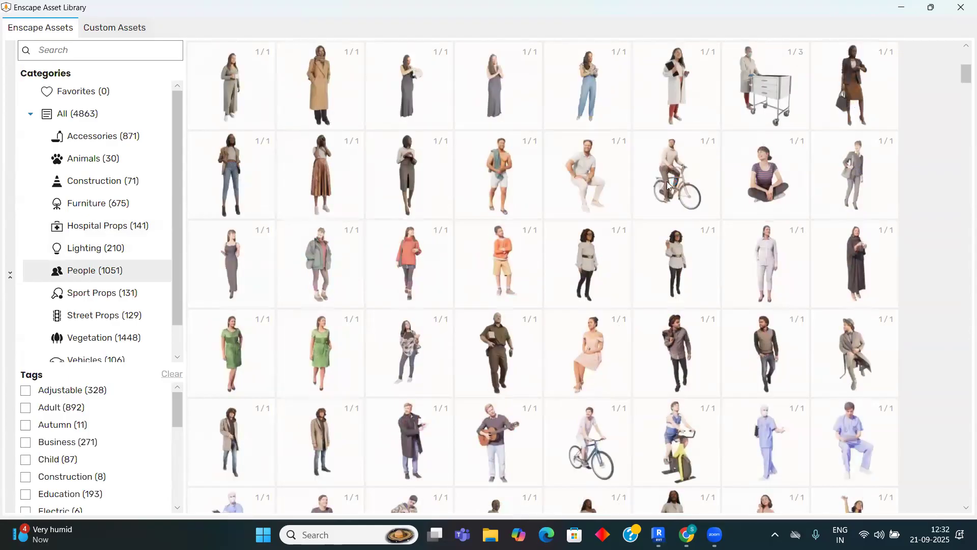
pyautogui.scroll(-6, 574, 409)
pyautogui.scroll(-9, 574, 407)
pyautogui.scroll(-10, 574, 408)
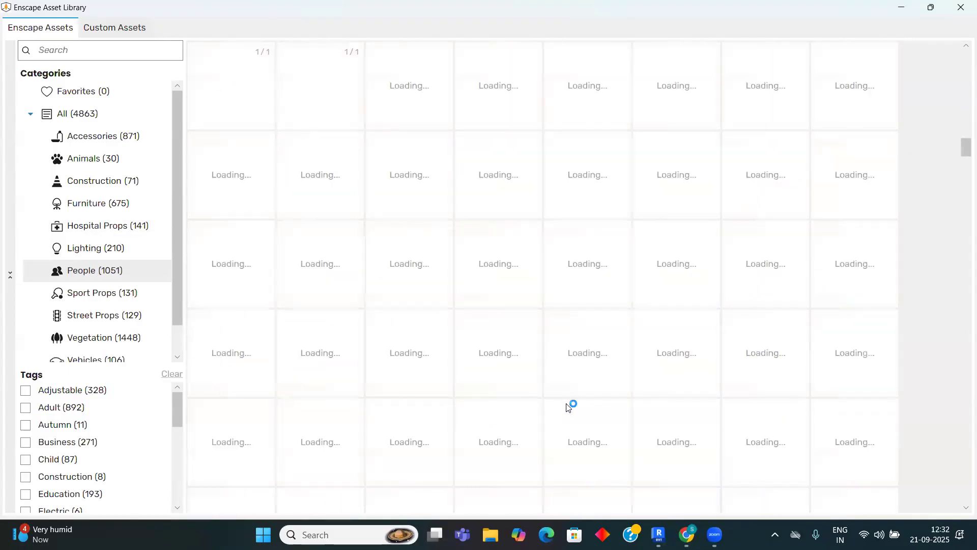
pyautogui.scroll(-3, 569, 408)
pyautogui.scroll(-5, 569, 405)
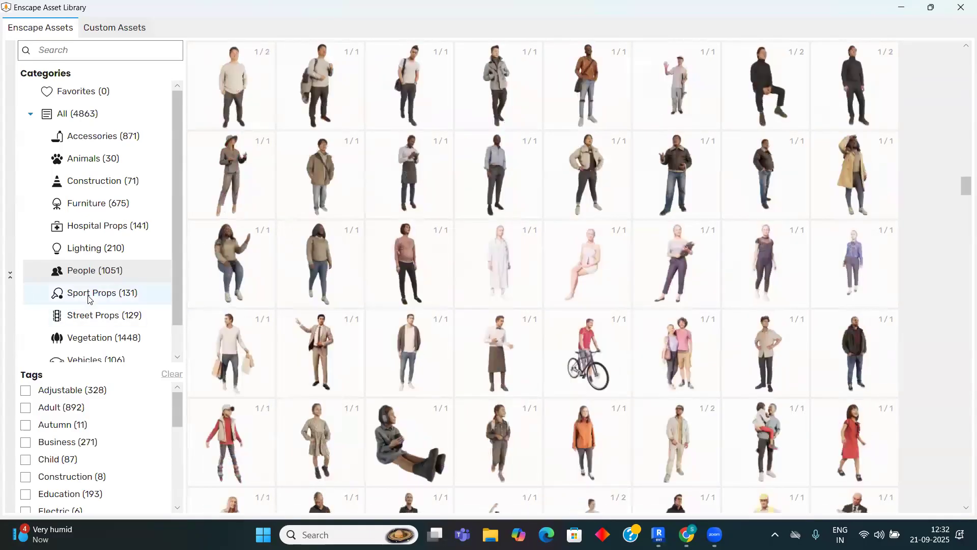
# Step: Browse the Sport Props category of the Asset Library through to its last items
pyautogui.click(89, 298)
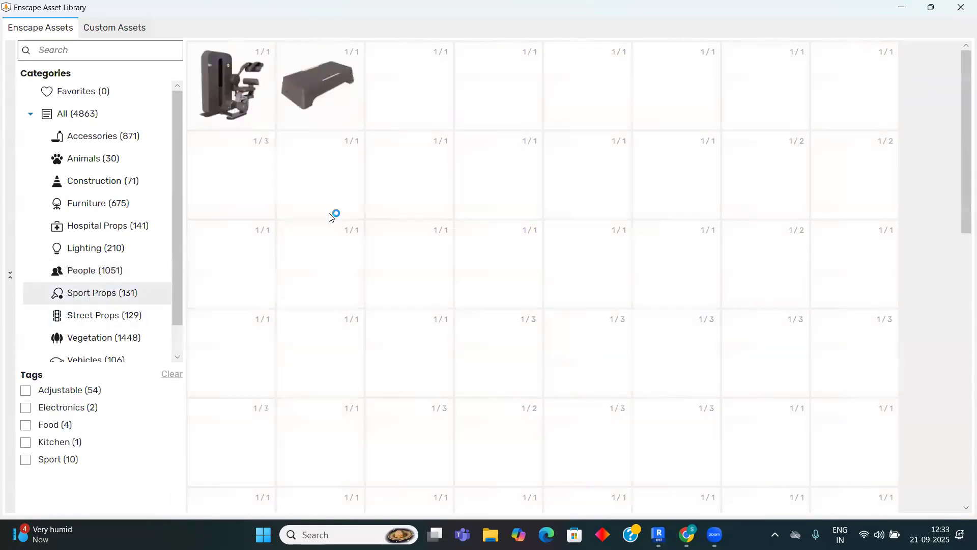
pyautogui.scroll(-10, 856, 350)
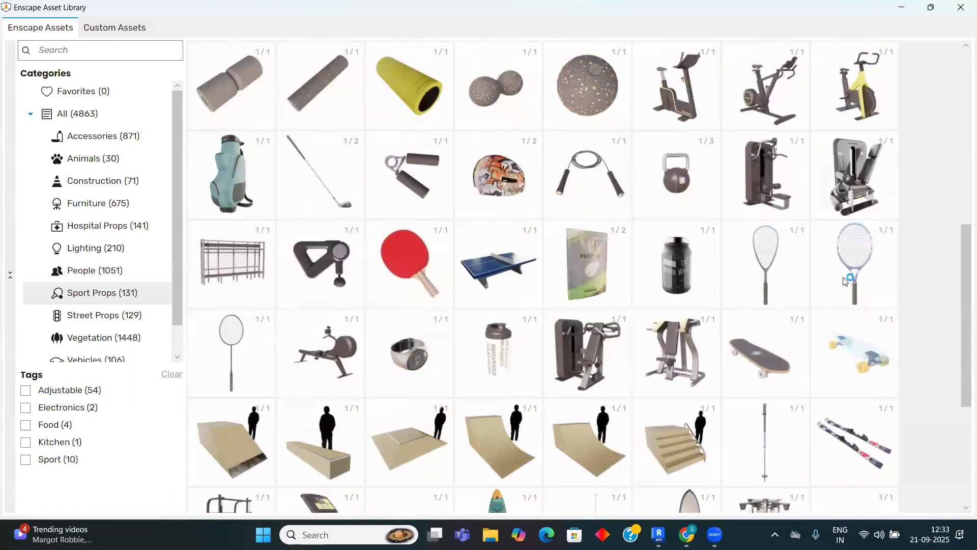
pyautogui.scroll(-5, 486, 344)
pyautogui.scroll(-1, 110, 305)
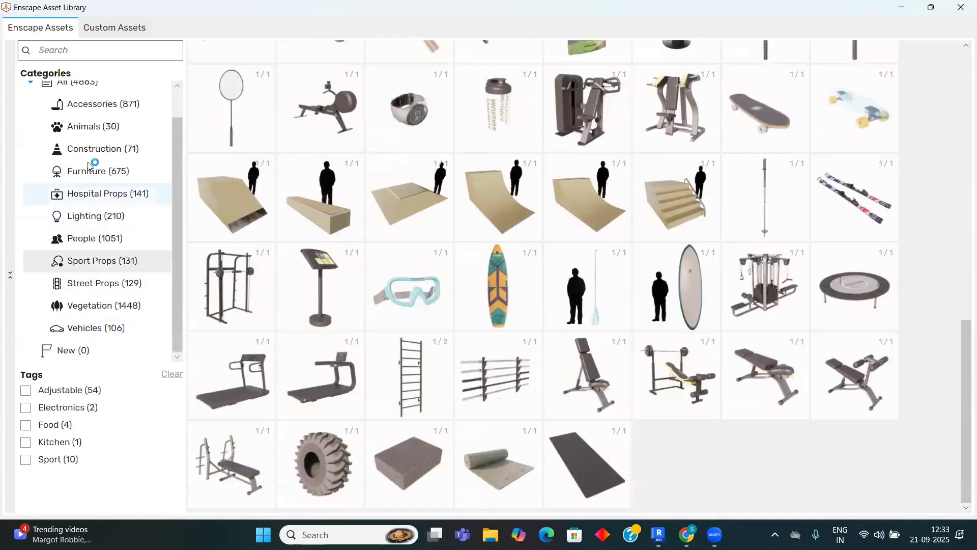
pyautogui.scroll(1, 77, 229)
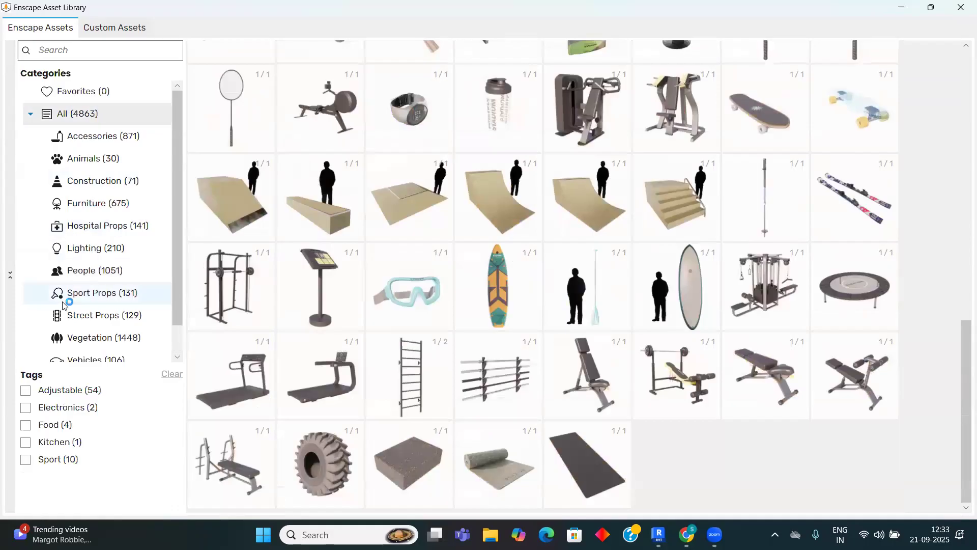
pyautogui.scroll(-1, 62, 297)
# Step: Search all Enscape assets for "plant" and start placing Bush 073: Curry Plant in the Level 0 plan
pyautogui.click(74, 49)
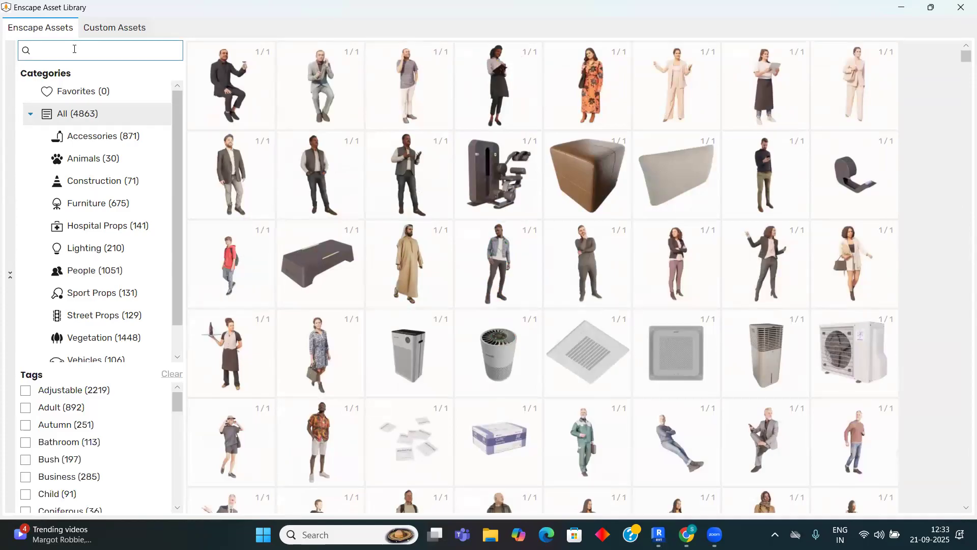
pyautogui.write('plant')
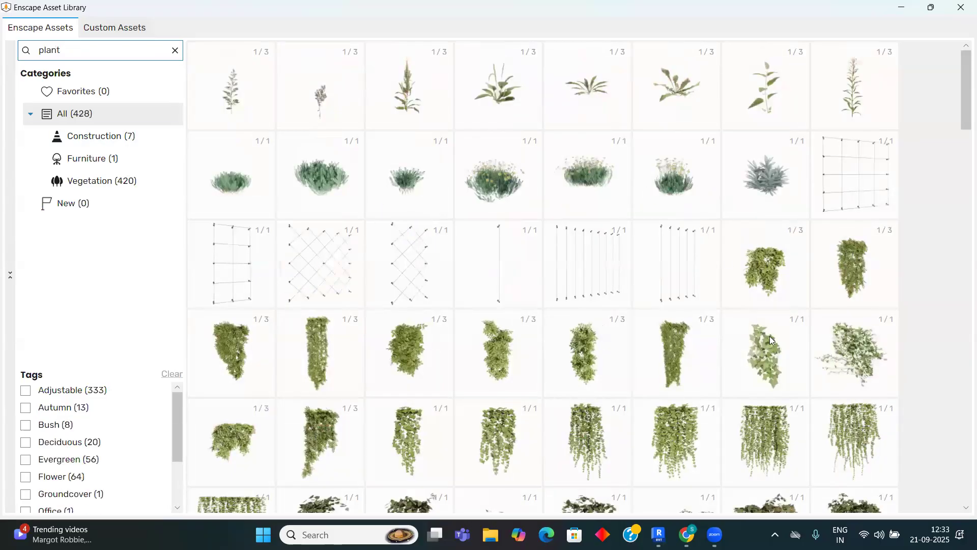
pyautogui.scroll(-1, 581, 348)
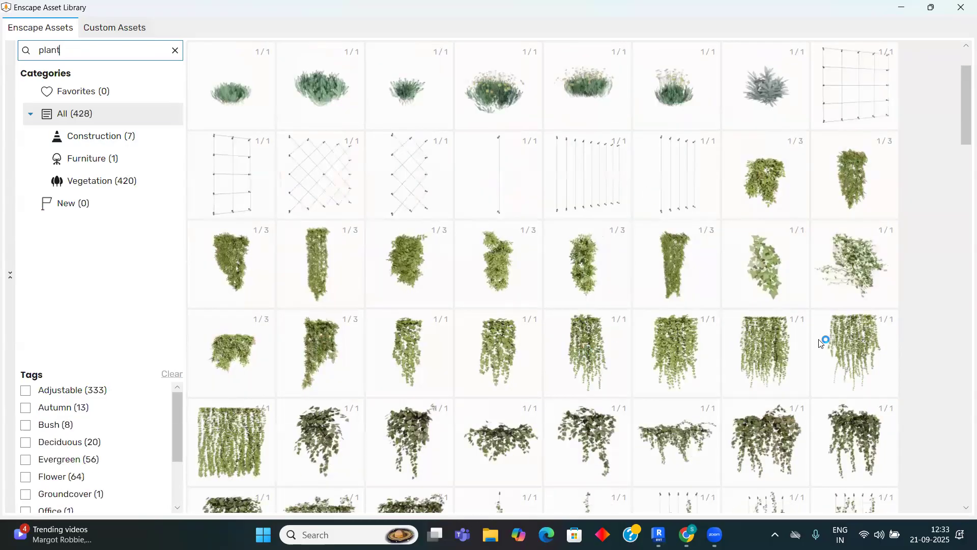
pyautogui.scroll(-2, 641, 346)
pyautogui.scroll(2, 627, 350)
pyautogui.scroll(1, 627, 350)
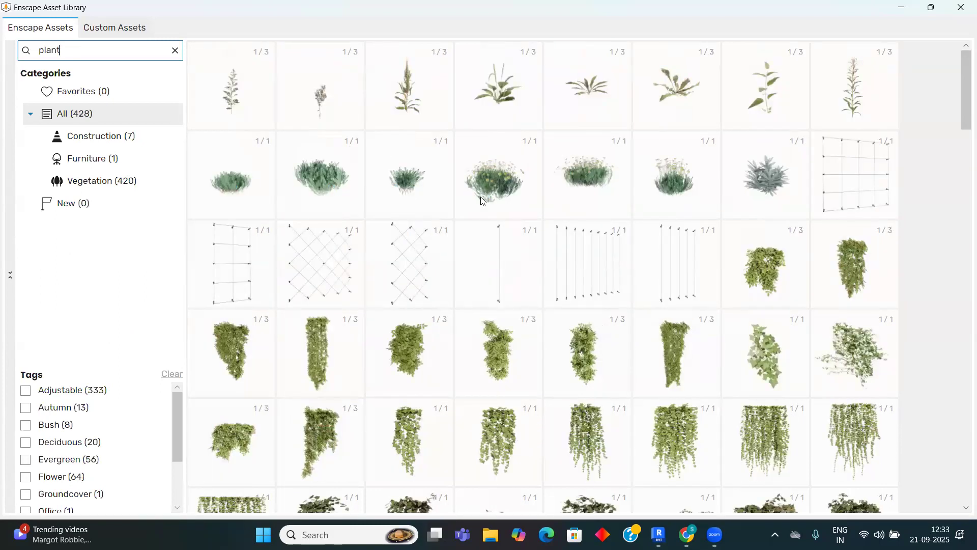
pyautogui.click(402, 189)
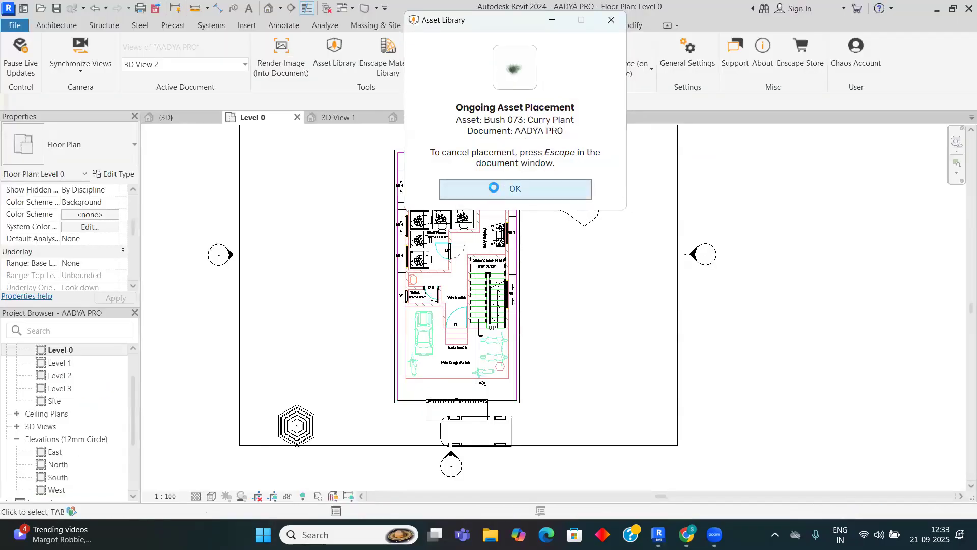
pyautogui.click(493, 191)
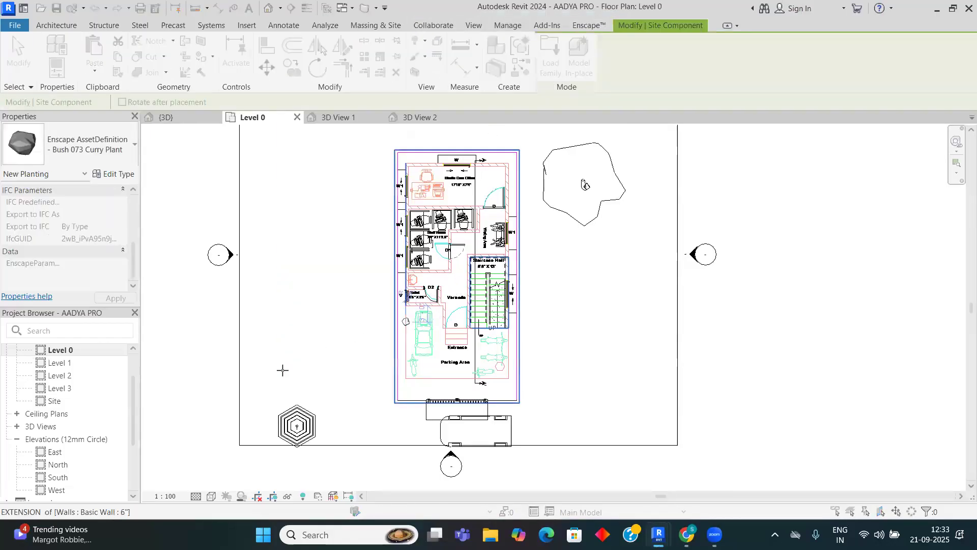
# Step: Place a line of Curry Plant bushes on the ground slab beside the Parking Area, about 7' outside the boundary wall
pyautogui.scroll(4, 356, 387)
pyautogui.click(395, 417)
pyautogui.click(392, 323)
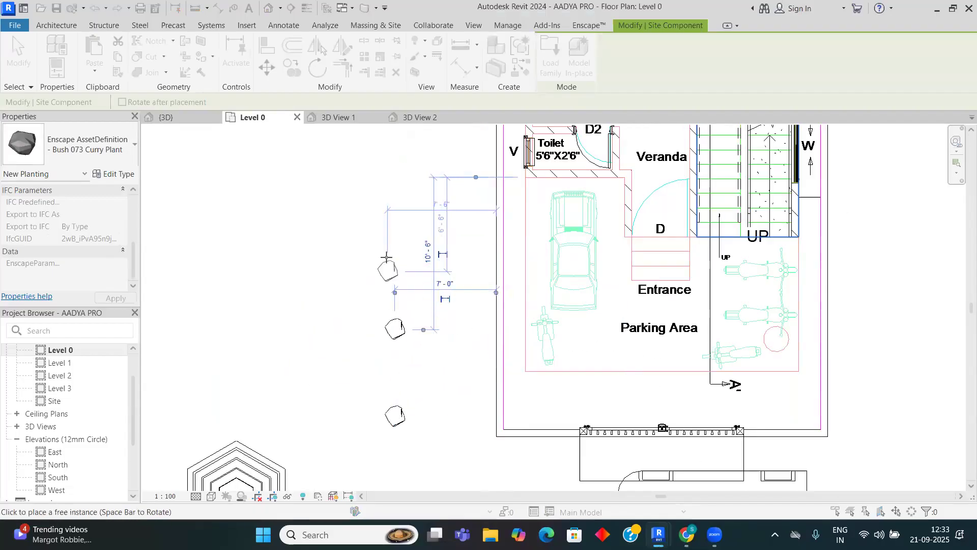
pyautogui.click(389, 281)
pyautogui.click(391, 373)
pyautogui.click(391, 234)
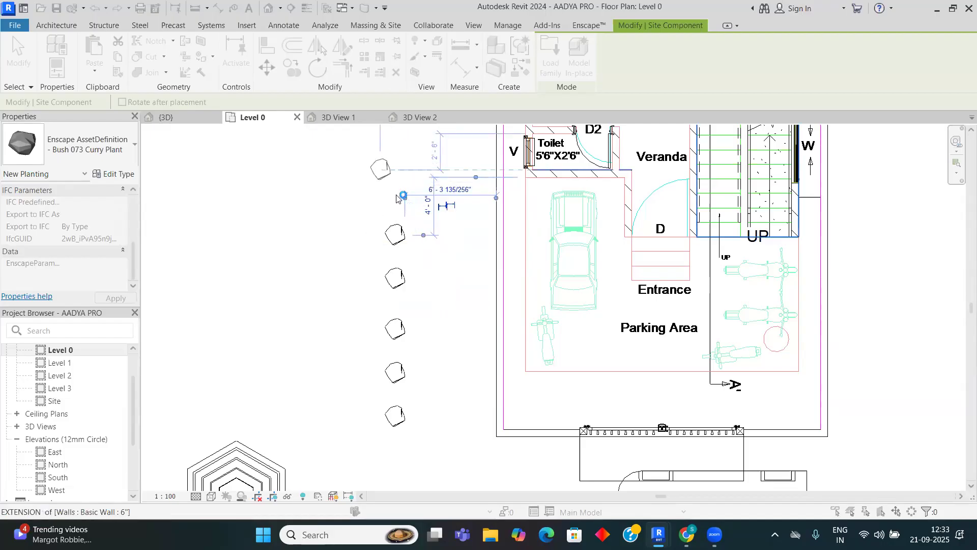
# Step: Extend the line of Curry Plant bushes past the Toilet and the W1 windows, and end the placement
pyautogui.scroll(4, 393, 197)
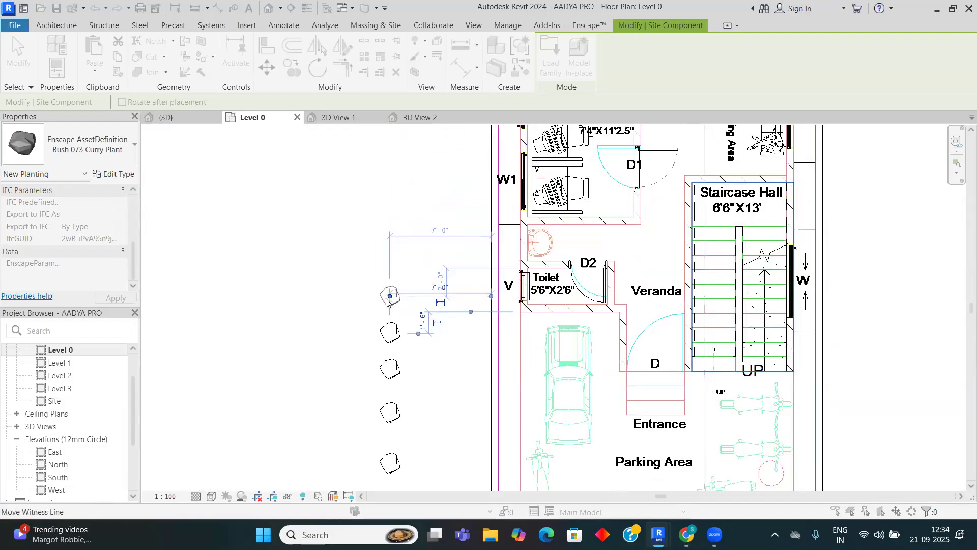
pyautogui.scroll(-3, 389, 300)
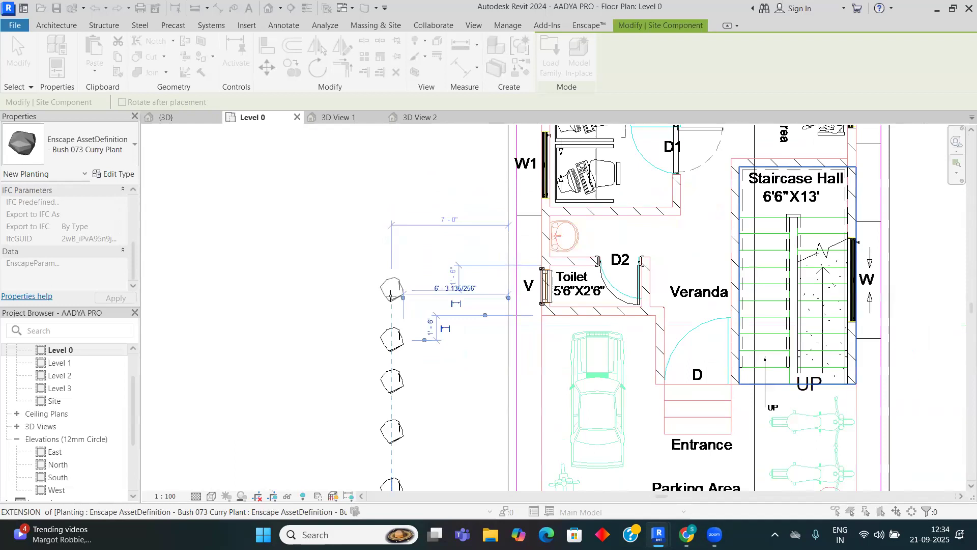
pyautogui.click(391, 298)
pyautogui.click(391, 238)
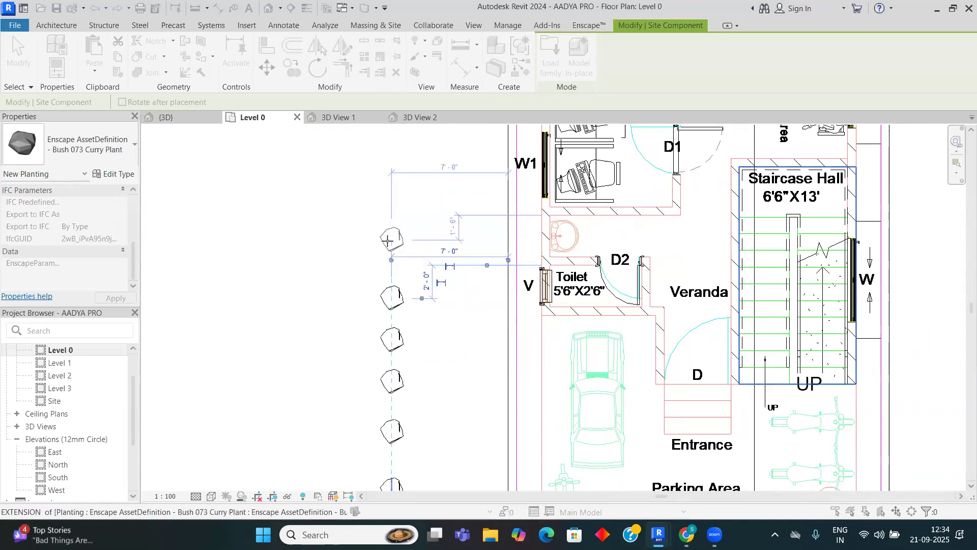
pyautogui.click(383, 192)
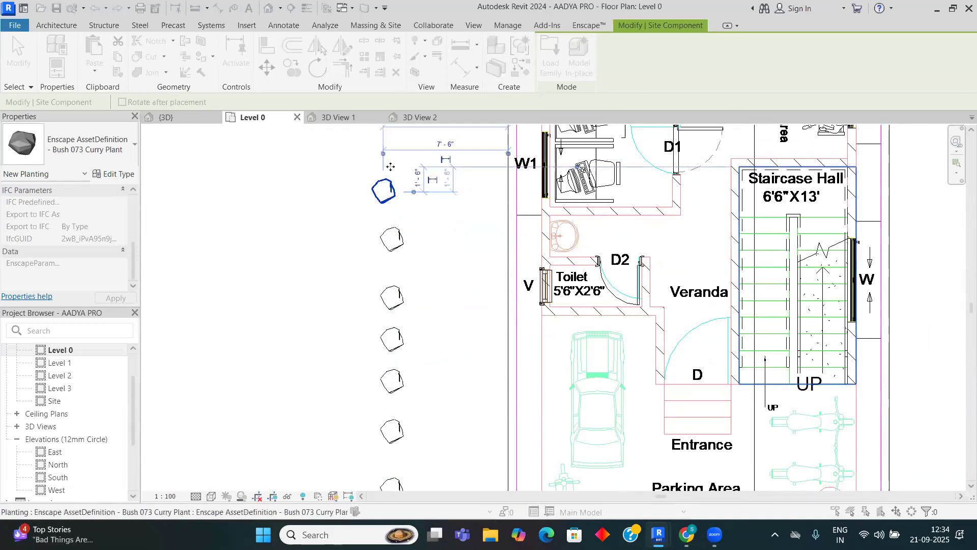
pyautogui.moveTo(396, 157); pyautogui.dragTo(394, 264, button='middle')
pyautogui.scroll(2, 393, 265)
pyautogui.click(378, 238)
pyautogui.scroll(-5, 381, 247)
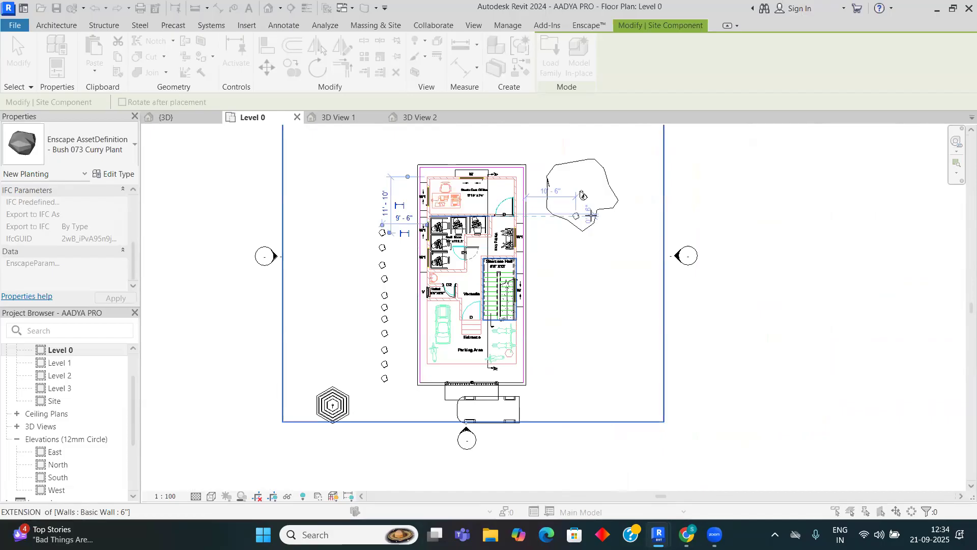
pyautogui.rightClick(610, 220)
pyautogui.click(621, 224)
pyautogui.click(622, 223)
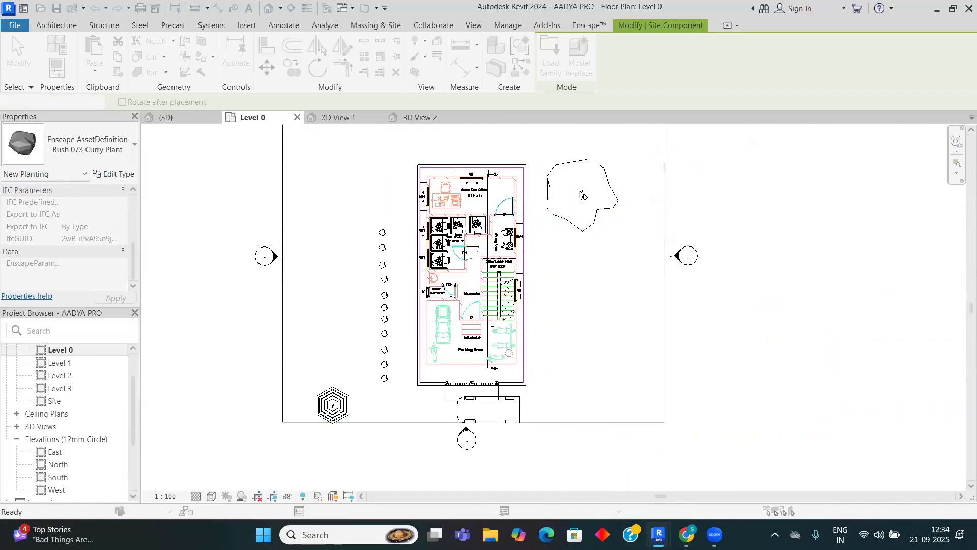
# Step: Switch to the Enscape render window and examine the model's element categories in the BIM Information
pyautogui.moveTo(659, 534)
pyautogui.click(580, 453)
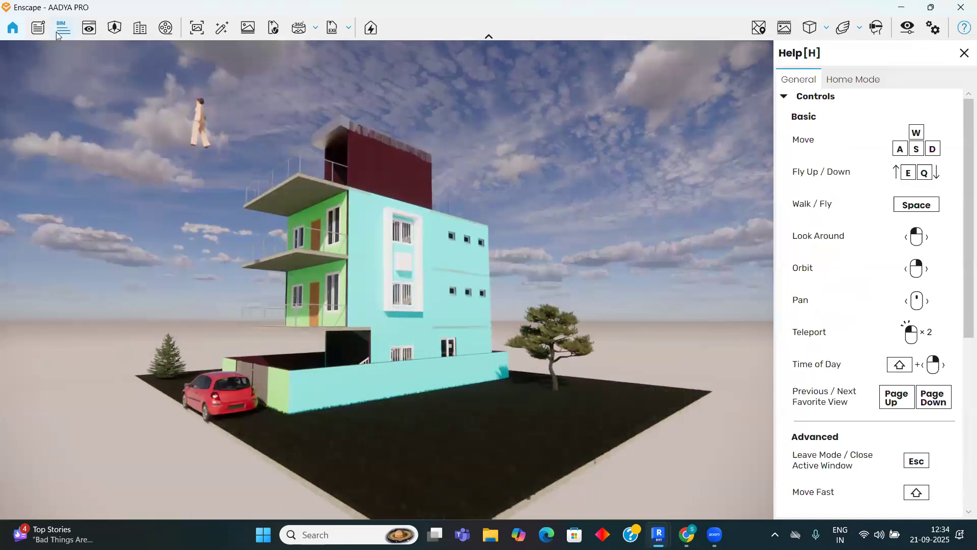
pyautogui.click(63, 30)
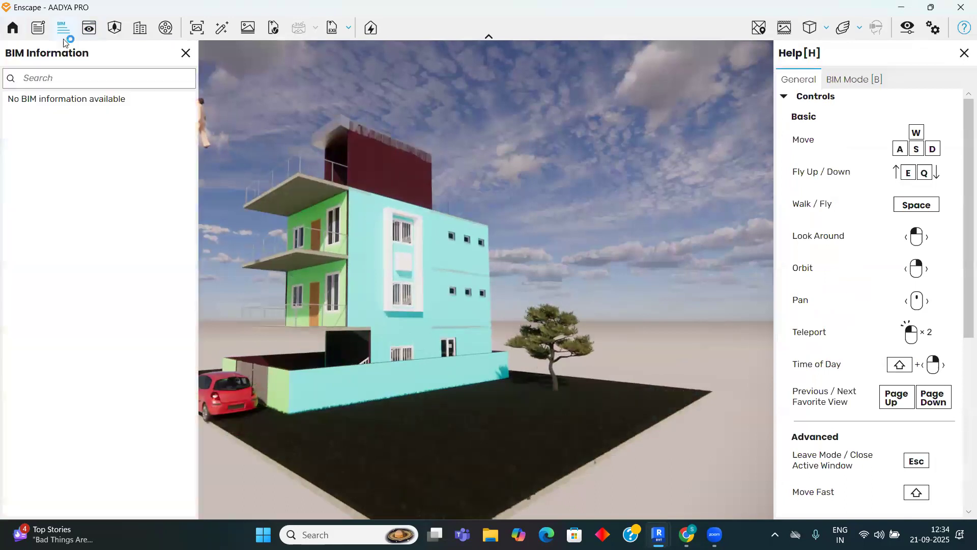
pyautogui.scroll(-5, 64, 161)
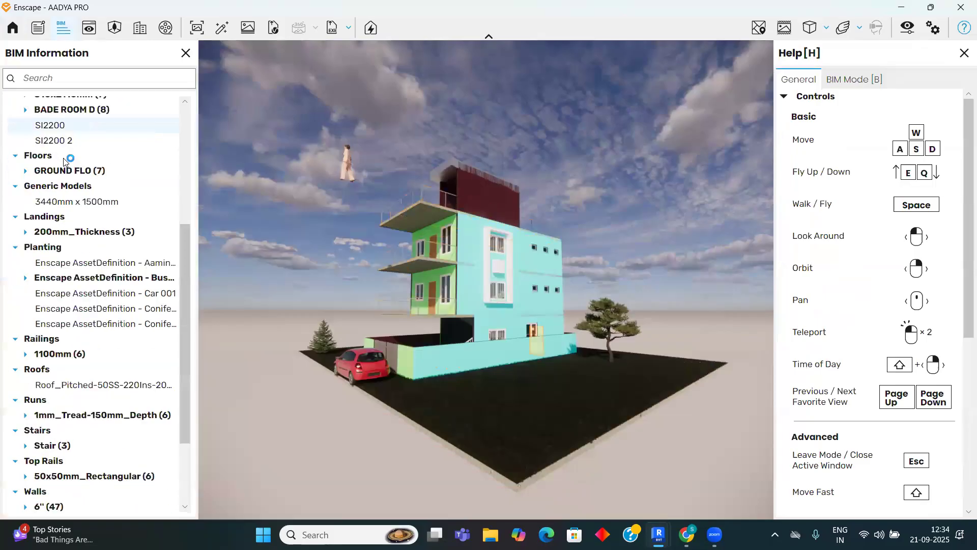
pyautogui.scroll(-3, 64, 162)
pyautogui.scroll(6, 60, 330)
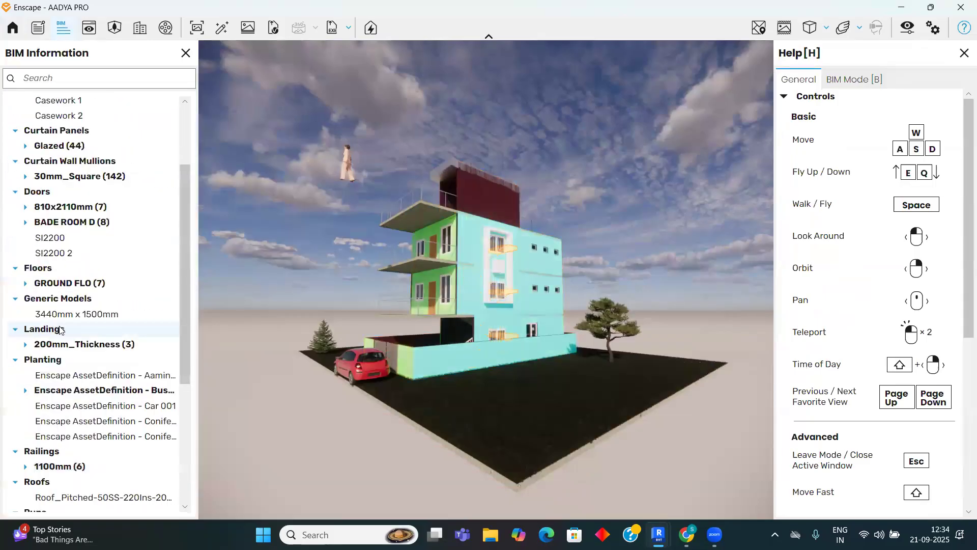
pyautogui.scroll(3, 60, 329)
# Step: Show the saved 3D View 1 in the render to inspect the bushes beside the boundary wall
pyautogui.click(89, 27)
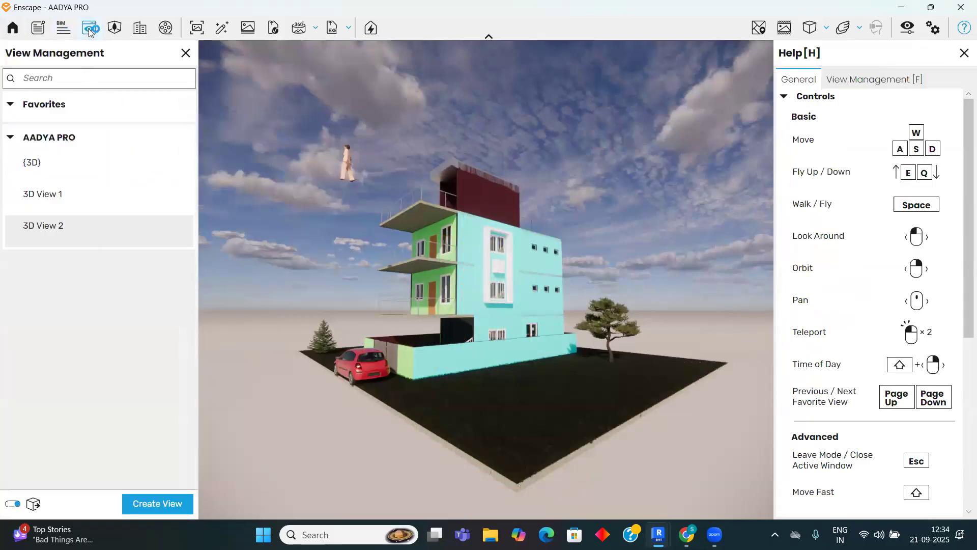
pyautogui.click(35, 195)
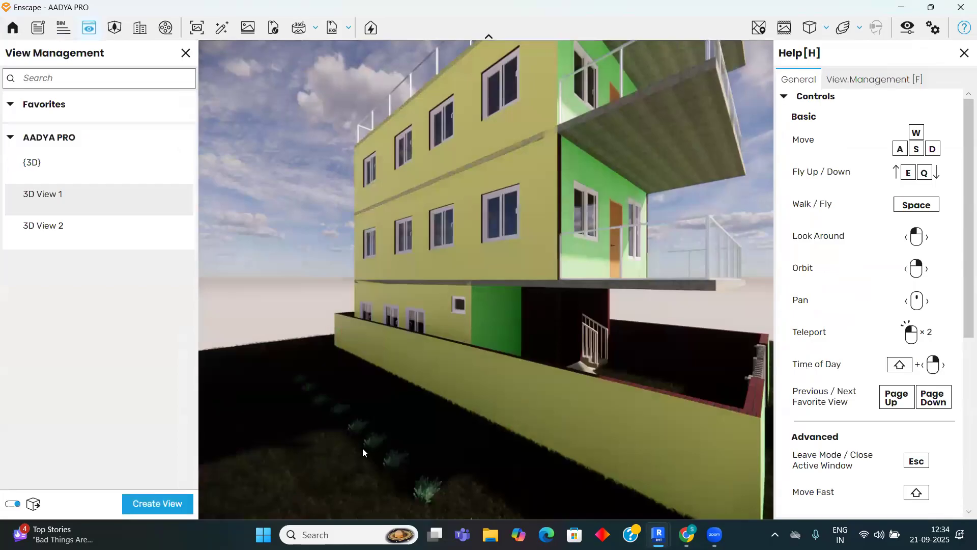
# Step: Save a PNG screenshot of the render, showing the whole building with the conifer and red car, in the Pictures folder
pyautogui.scroll(-5, 347, 421)
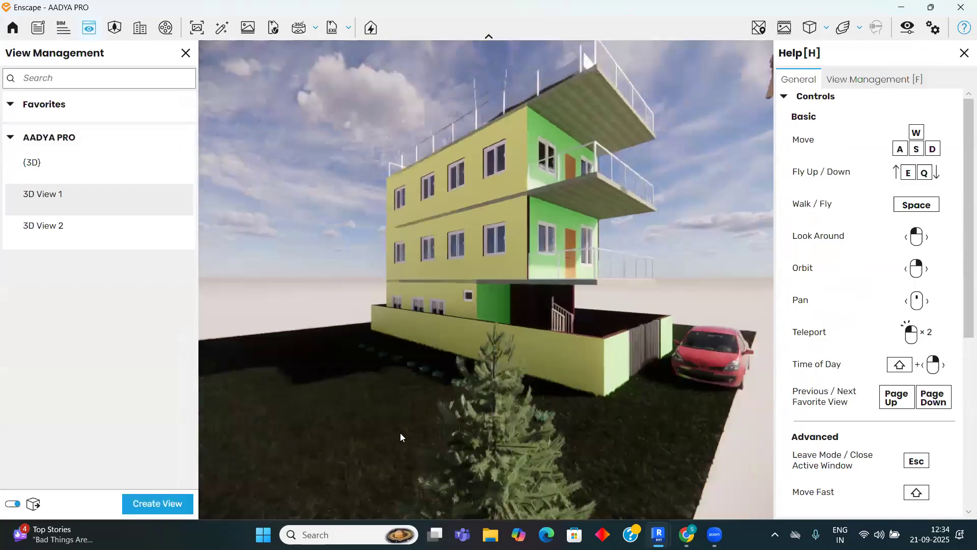
pyautogui.scroll(-2, 400, 434)
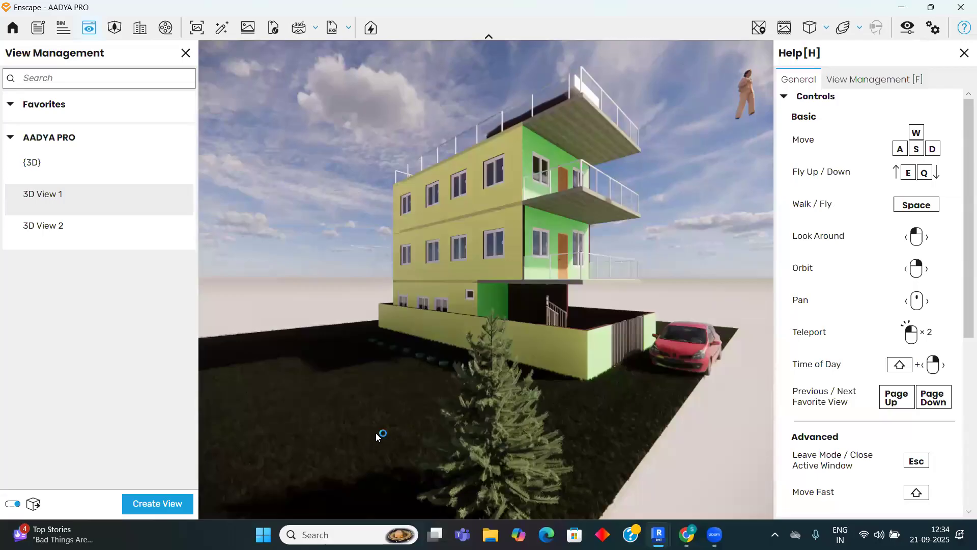
pyautogui.scroll(-3, 489, 432)
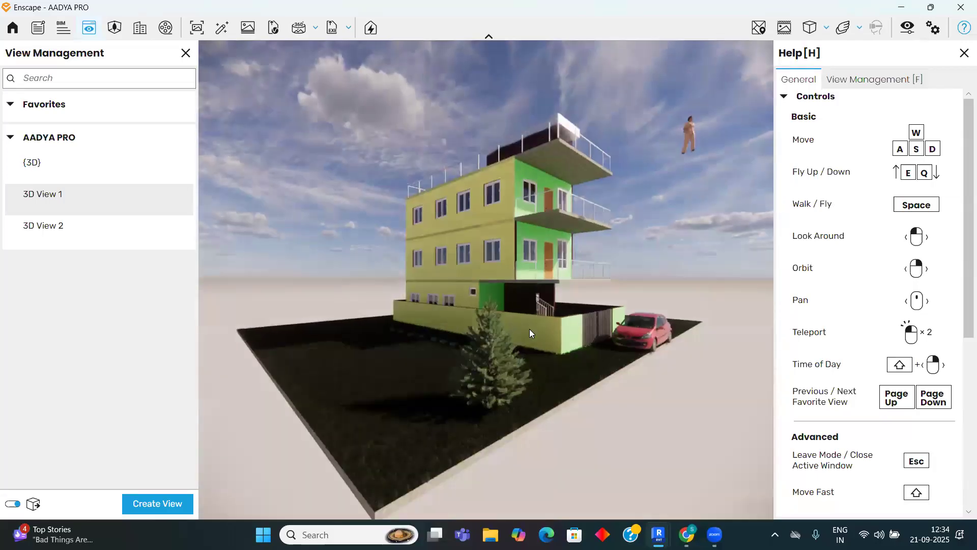
pyautogui.scroll(3, 530, 328)
pyautogui.moveTo(503, 260)
pyautogui.mouseDown()
pyautogui.moveTo(484, 315)
pyautogui.moveTo(486, 270)
pyautogui.moveTo(503, 260)
pyautogui.mouseUp()
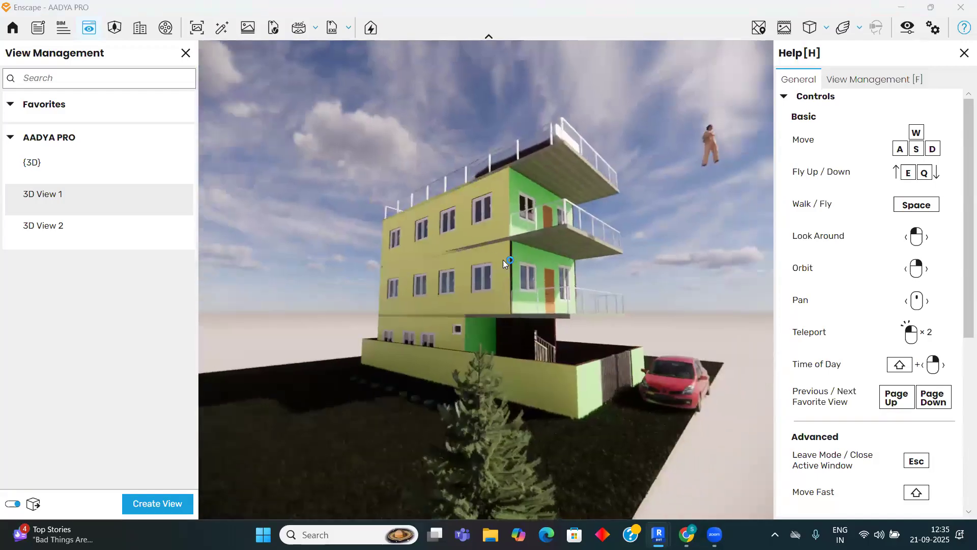
pyautogui.click(704, 138)
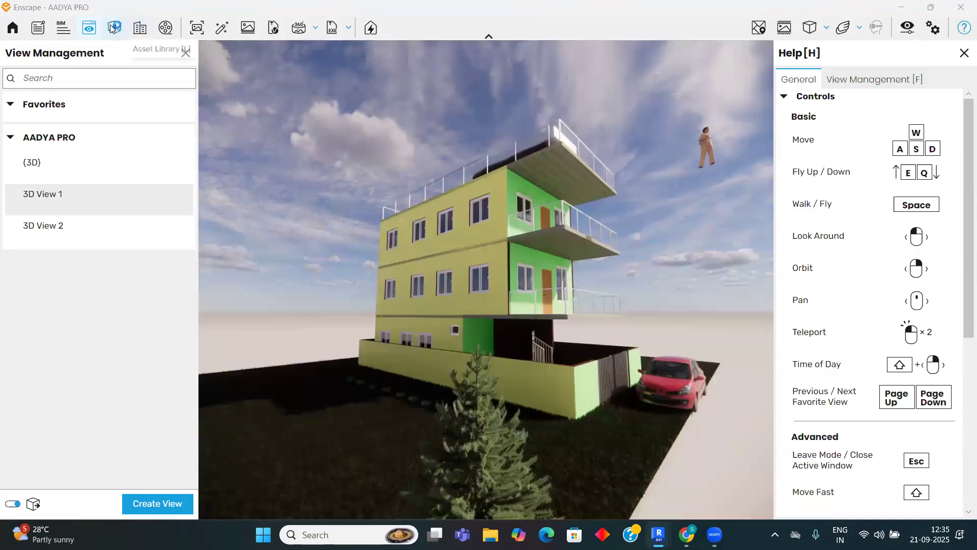
pyautogui.click(138, 29)
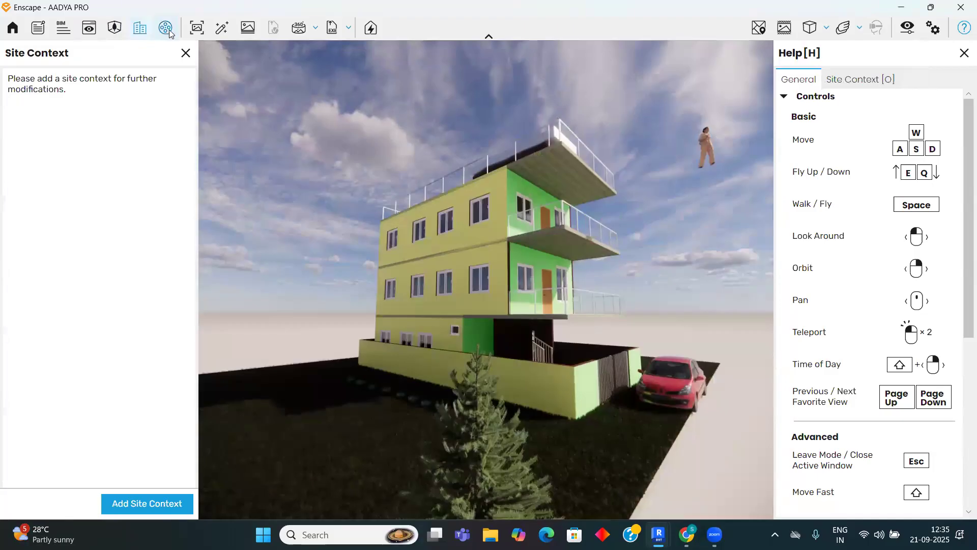
pyautogui.click(194, 29)
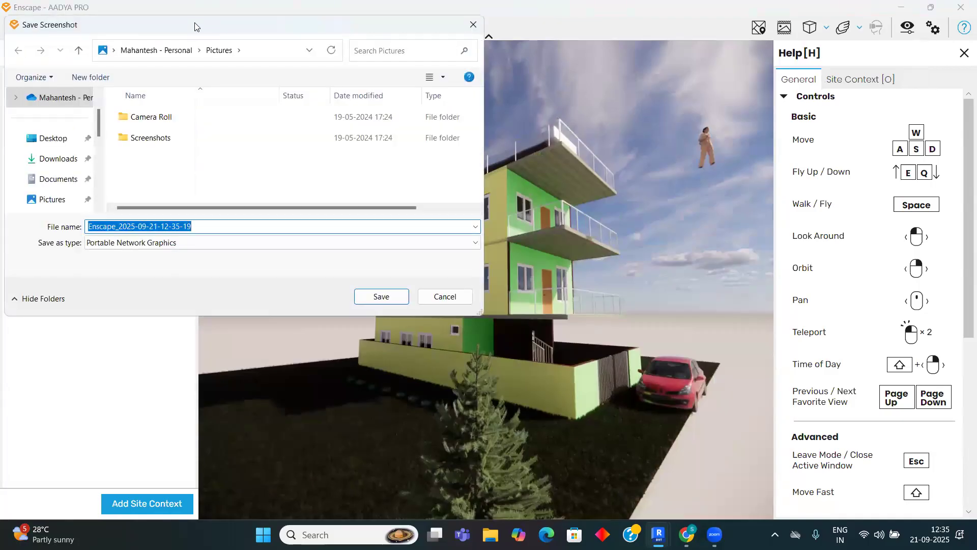
pyautogui.moveTo(195, 24); pyautogui.dragTo(430, 52)
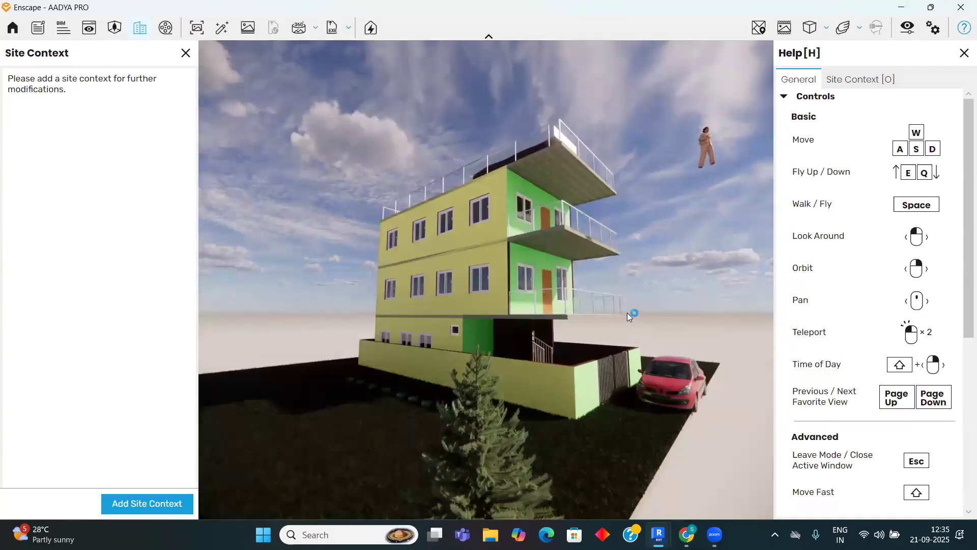
pyautogui.scroll(5, 625, 320)
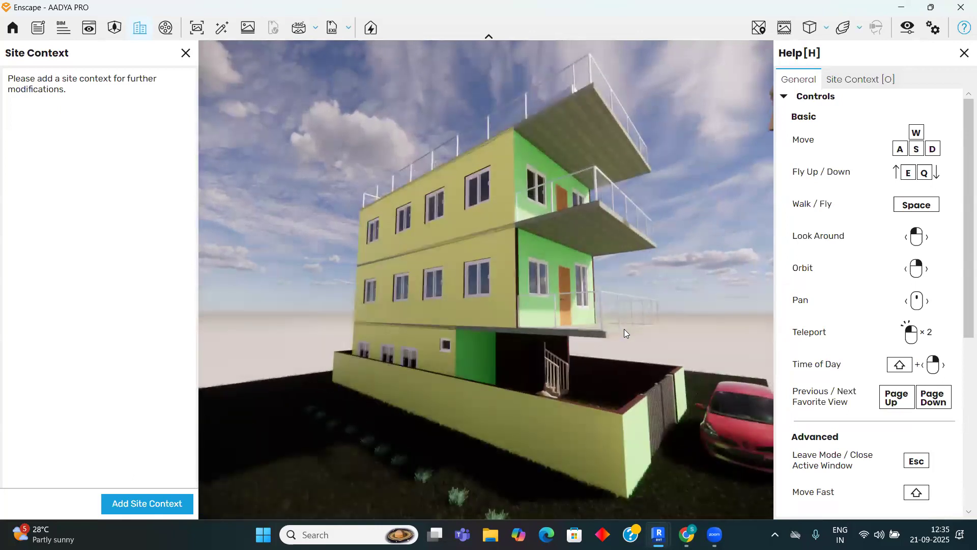
pyautogui.scroll(-4, 628, 326)
pyautogui.scroll(-1, 627, 327)
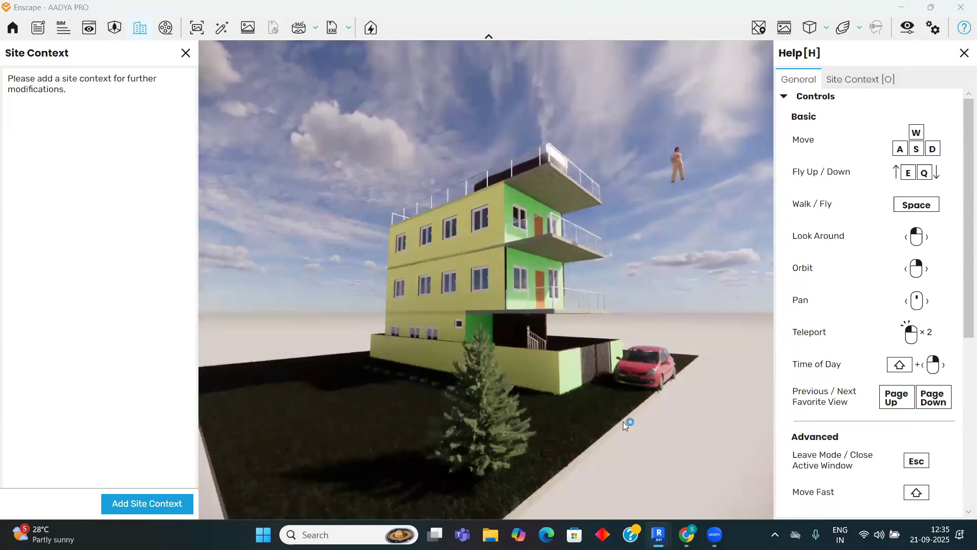
pyautogui.scroll(3, 522, 269)
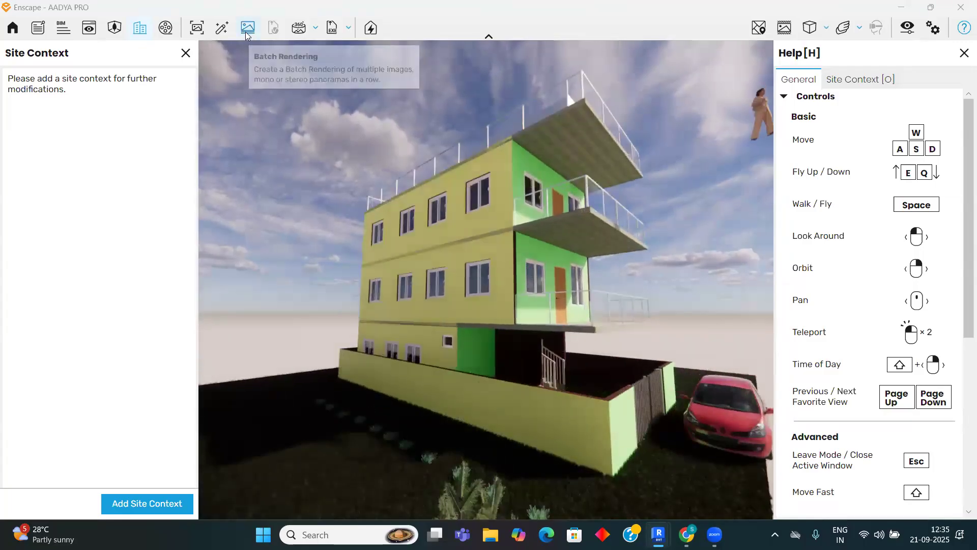
pyautogui.click(196, 28)
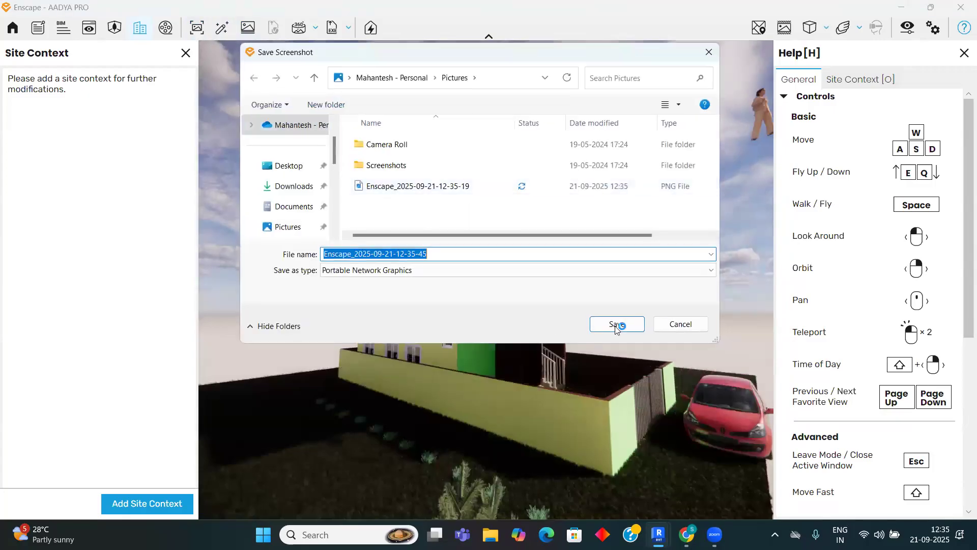
pyautogui.click(680, 326)
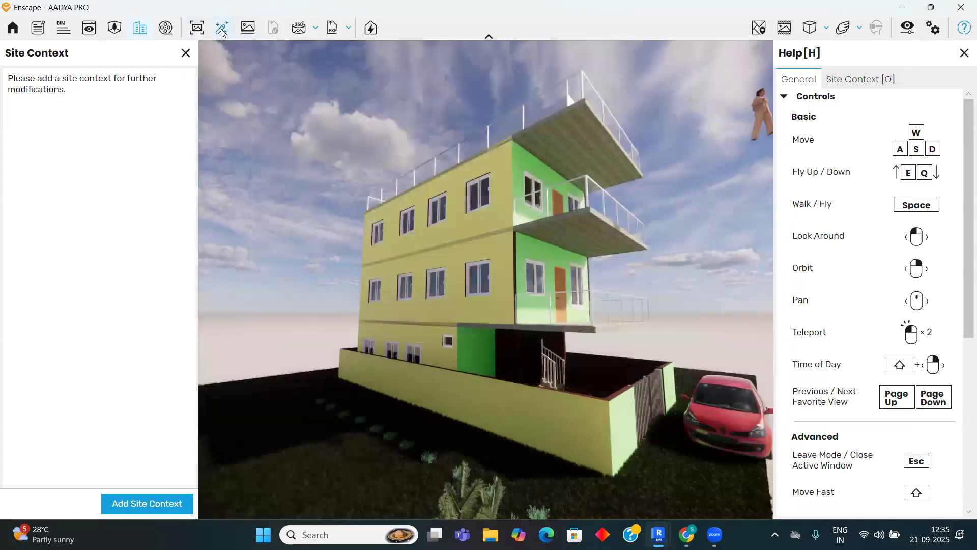
pyautogui.click(221, 27)
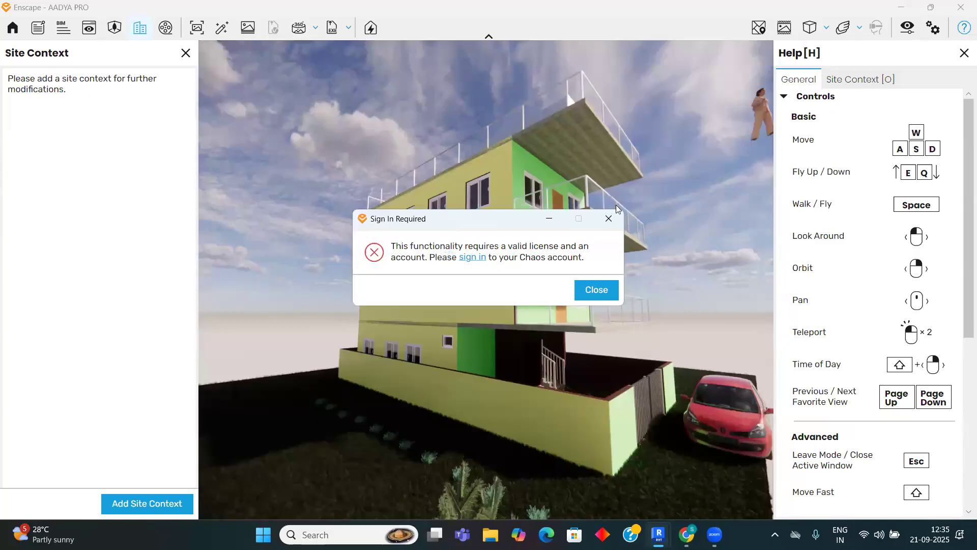
pyautogui.click(616, 224)
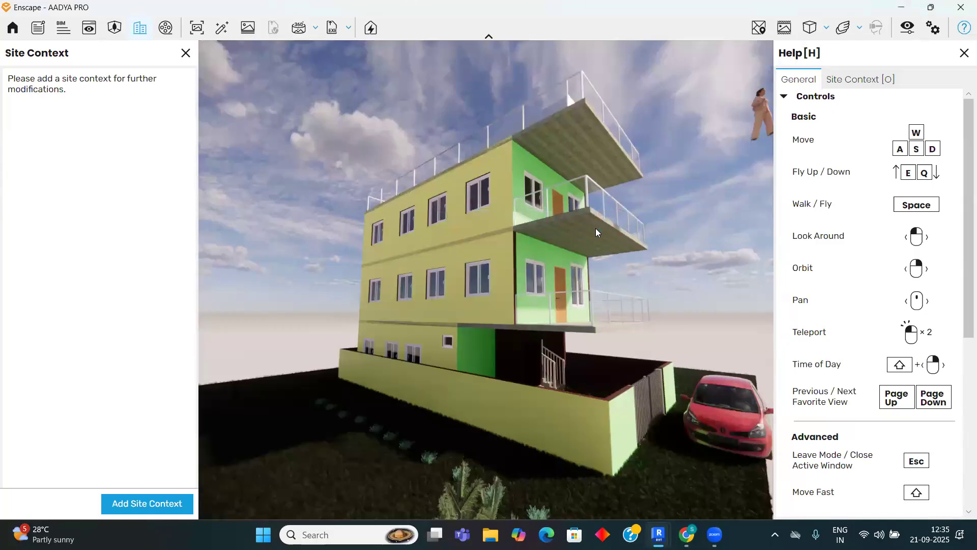
# Step: Set up a Batch Rendering that includes the {3D}, 3D View 1 and 3D View 2 views of AADYA PRO
pyautogui.click(249, 26)
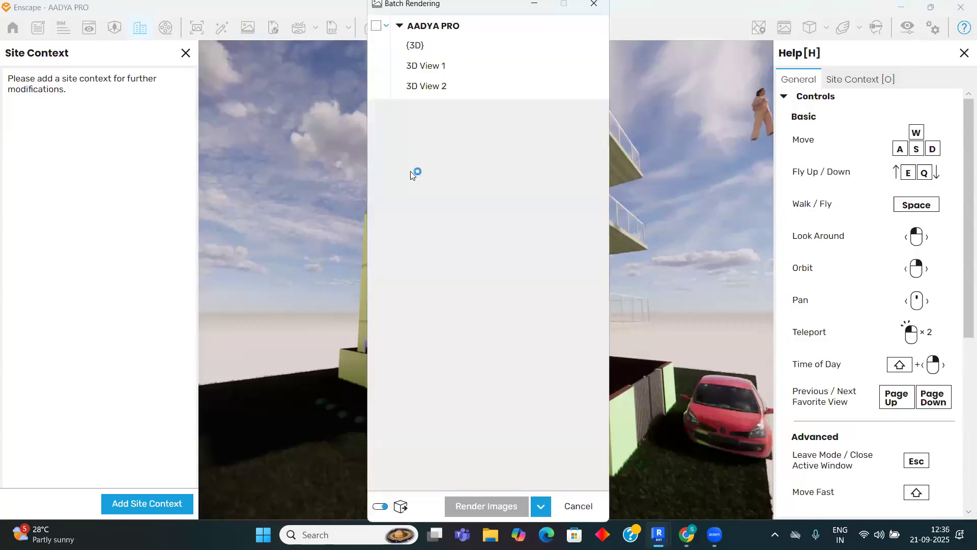
pyautogui.click(456, 66)
pyautogui.click(458, 49)
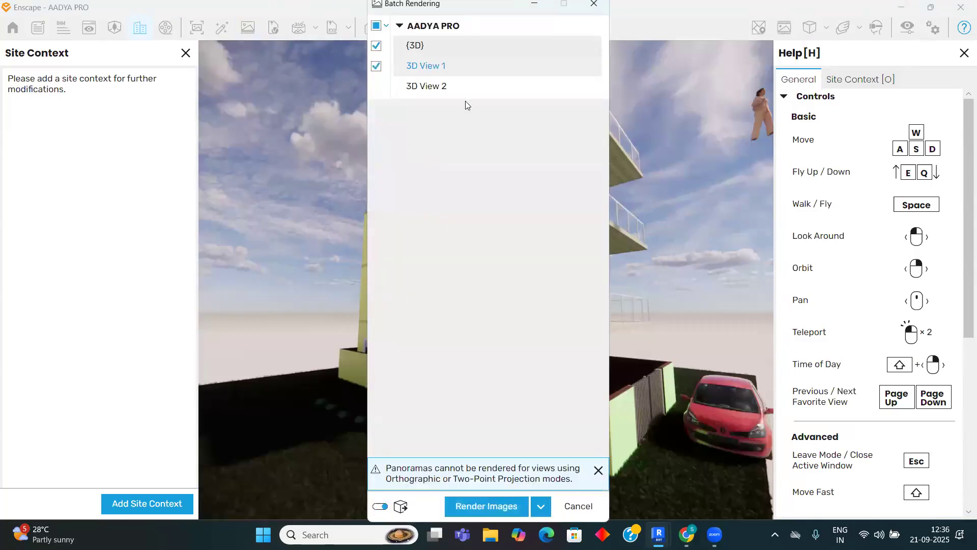
pyautogui.click(467, 86)
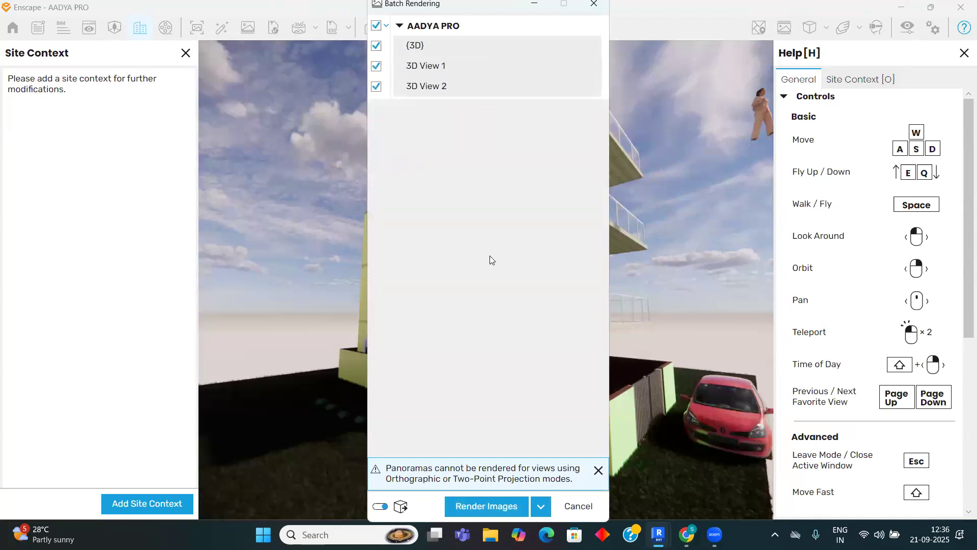
pyautogui.moveTo(471, 8); pyautogui.dragTo(291, 14)
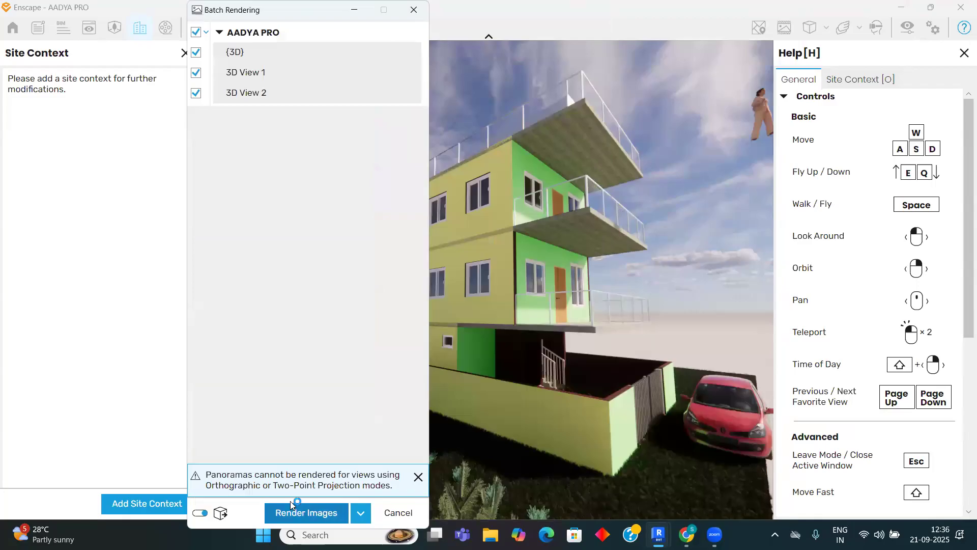
# Step: Render the selected views as images into the Screenshots folder inside Pictures
pyautogui.click(305, 515)
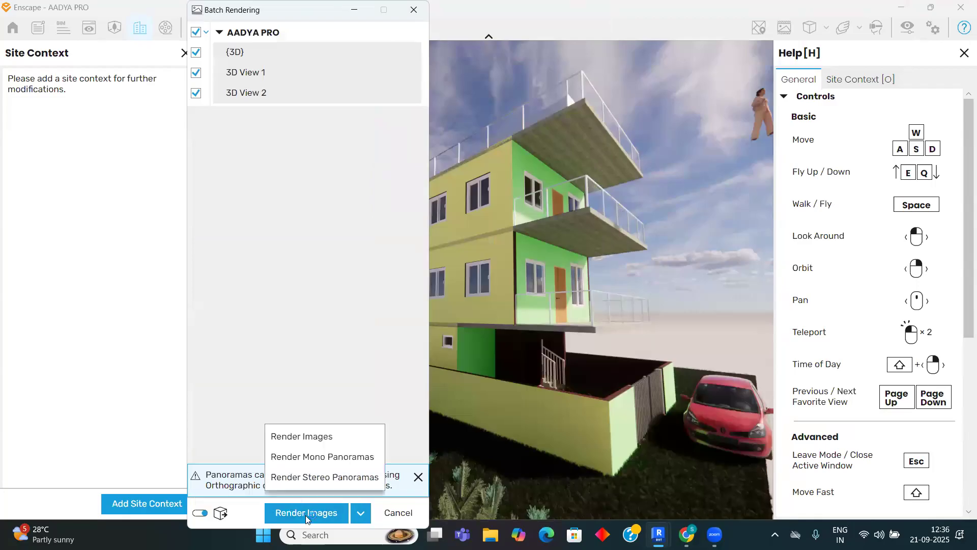
pyautogui.click(333, 439)
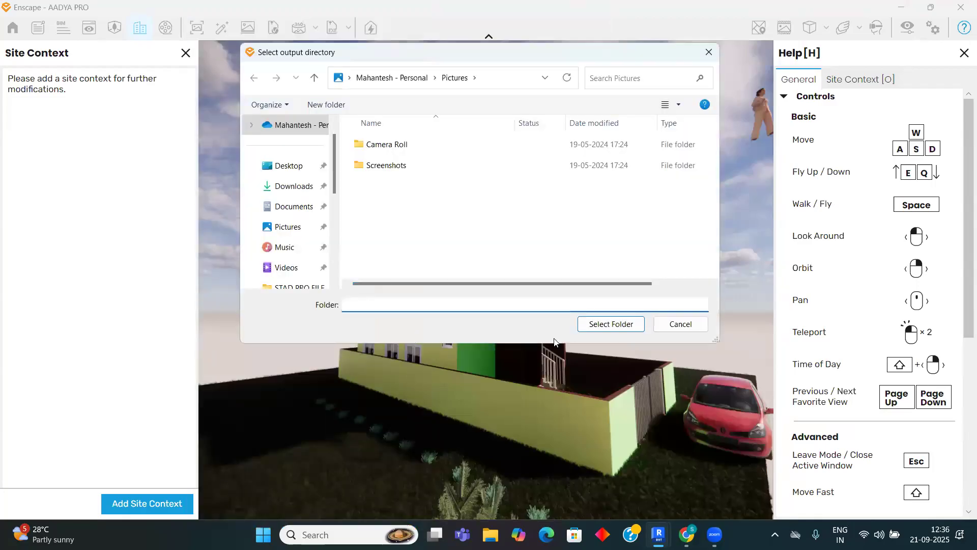
pyautogui.doubleClick(406, 166)
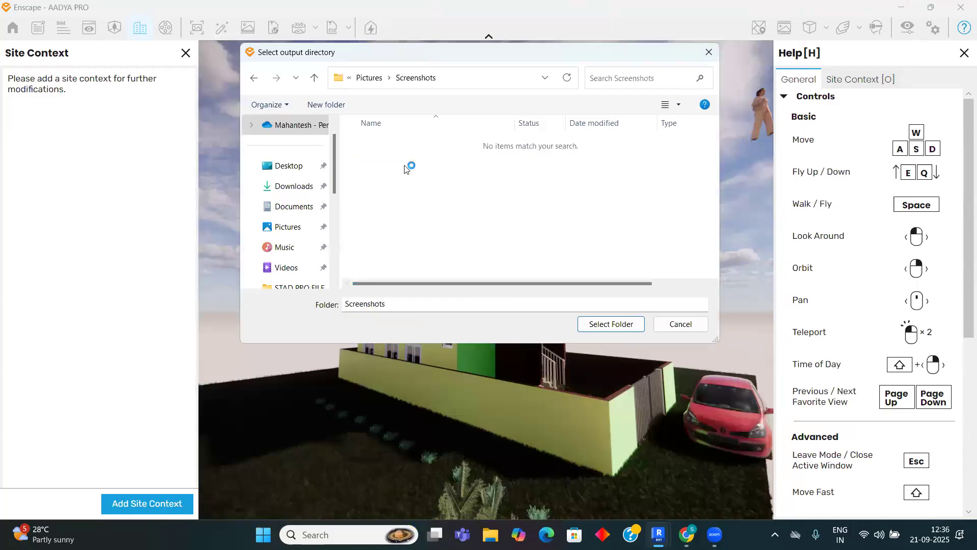
pyautogui.click(608, 325)
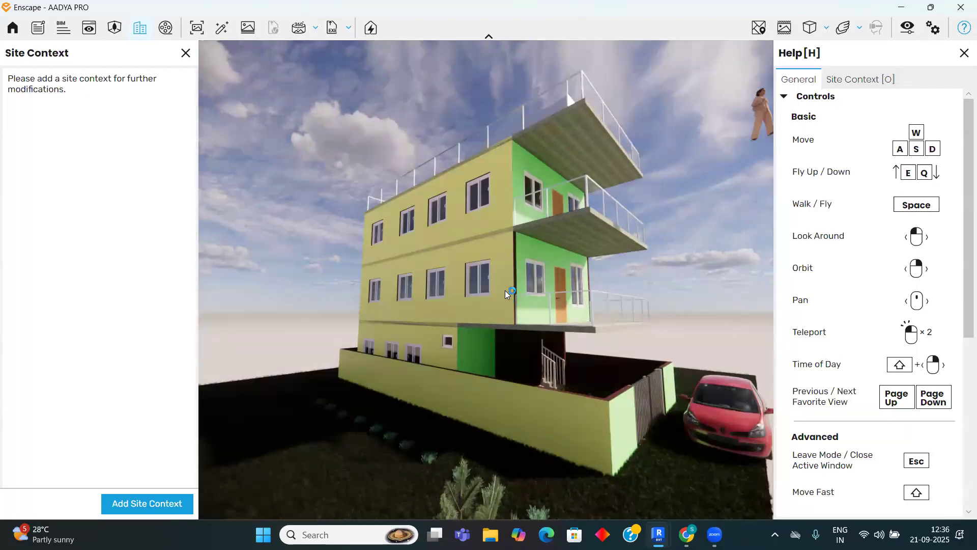
# Step: Switch from the Enscape windows back to the Level 0 floor plan in Revit and start Render Image (Into Document)
pyautogui.click(932, 9)
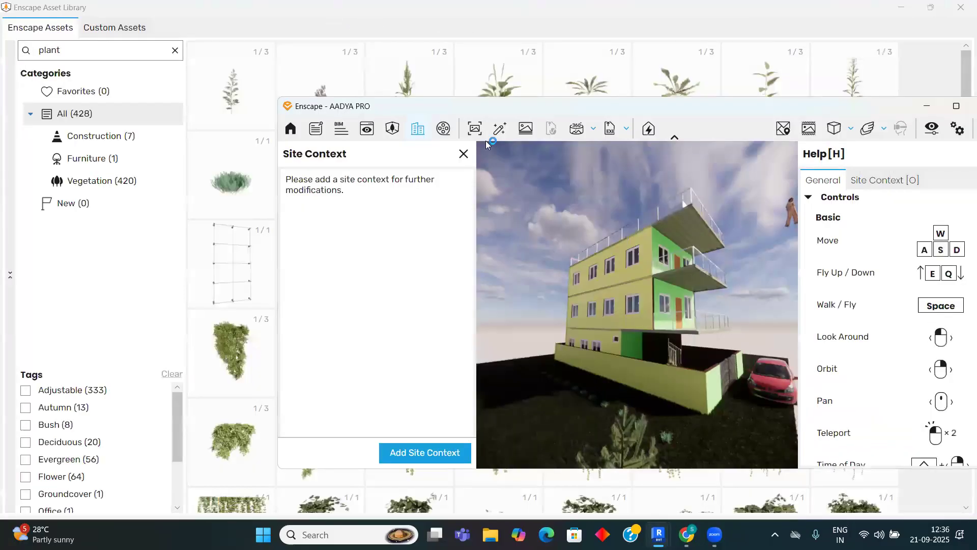
pyautogui.moveTo(716, 116); pyautogui.dragTo(477, 146)
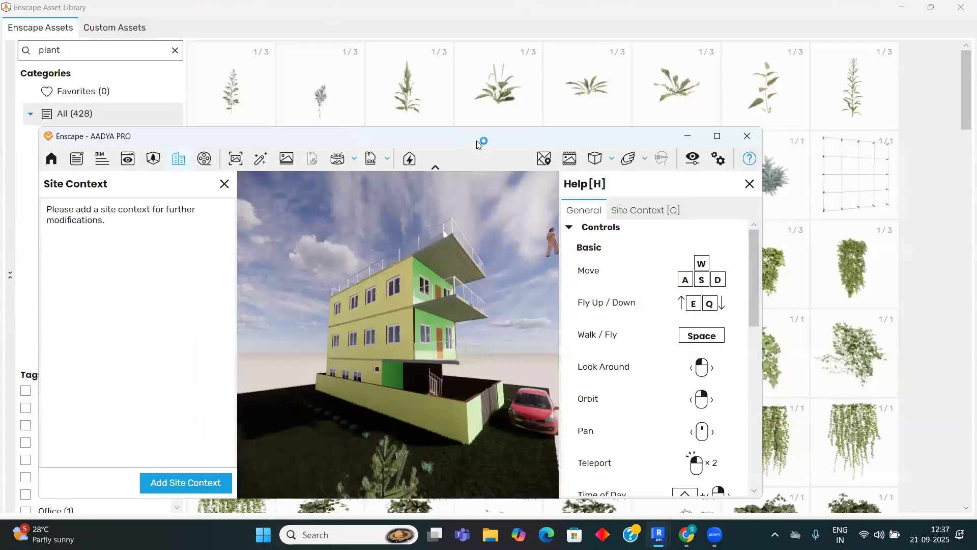
pyautogui.click(845, 48)
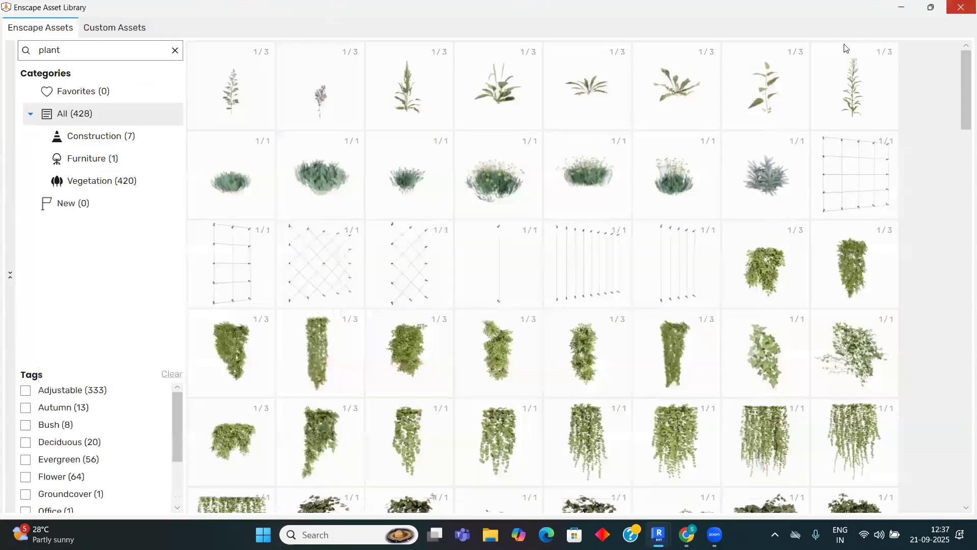
pyautogui.click(845, 49)
pyautogui.moveTo(766, 203); pyautogui.dragTo(778, 226, button='middle')
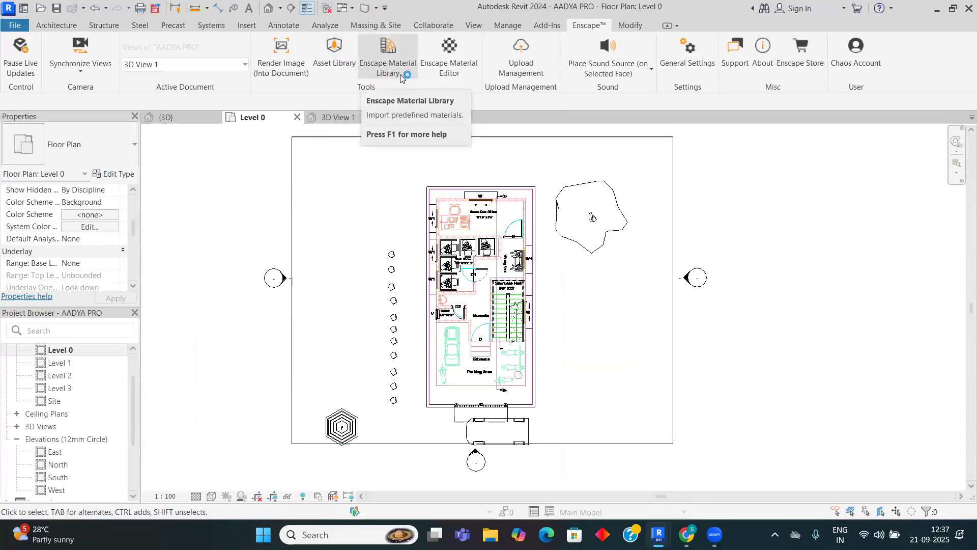
pyautogui.click(289, 66)
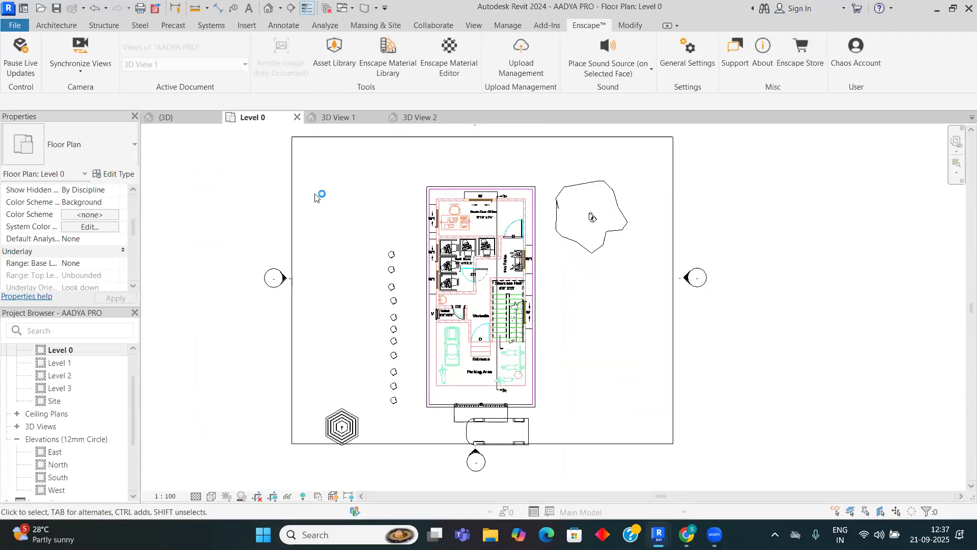
# Step: Open the Enscape Material Library and look through the Bricks, Concrete, Fabrics and Glass categories
pyautogui.click(391, 61)
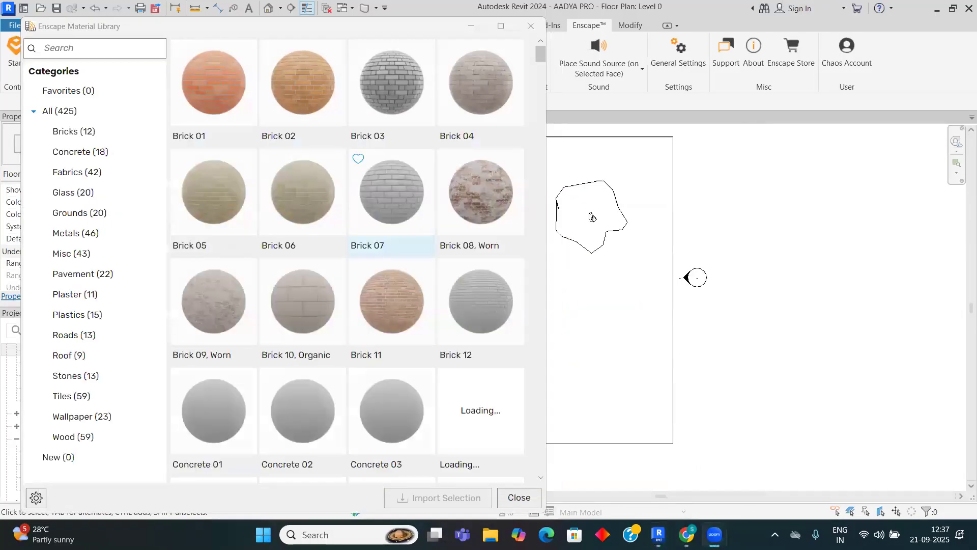
pyautogui.moveTo(658, 534)
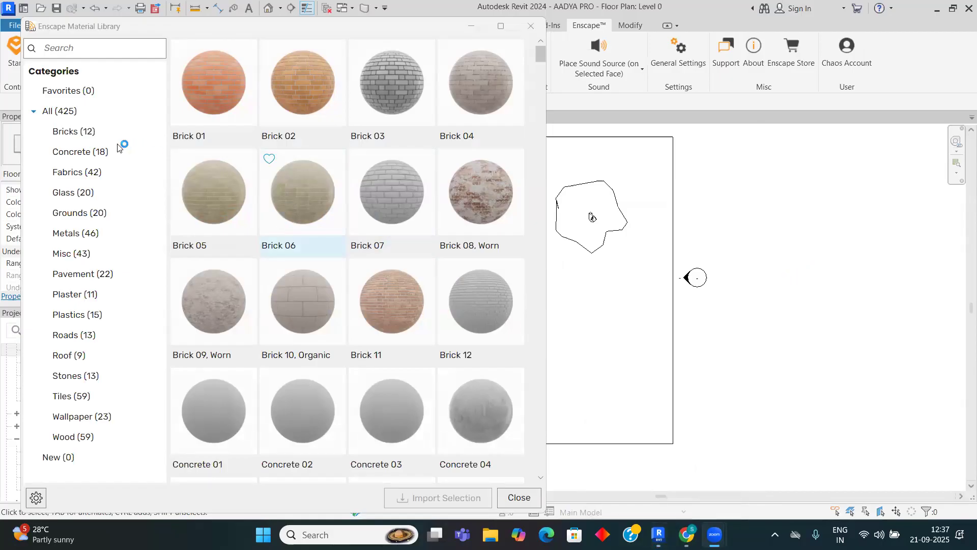
pyautogui.click(71, 132)
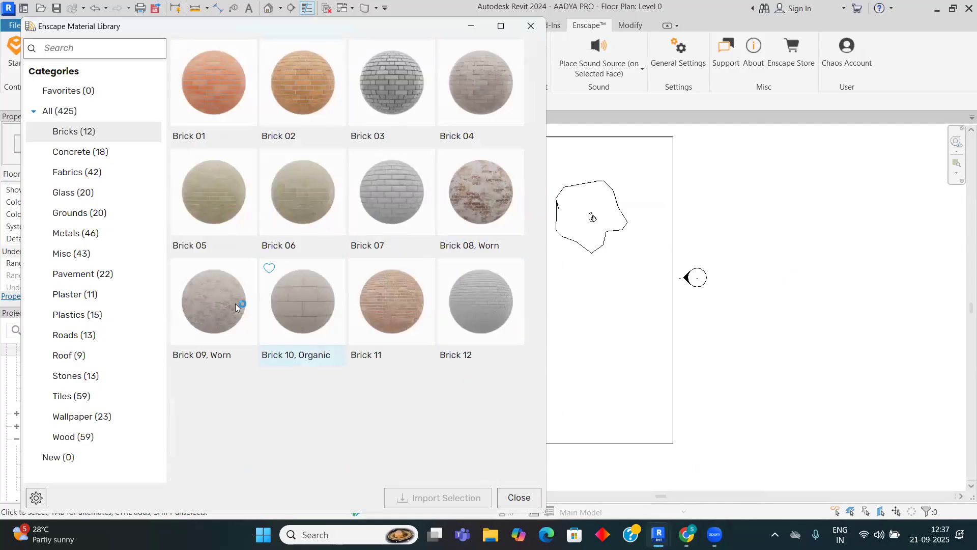
pyautogui.click(74, 153)
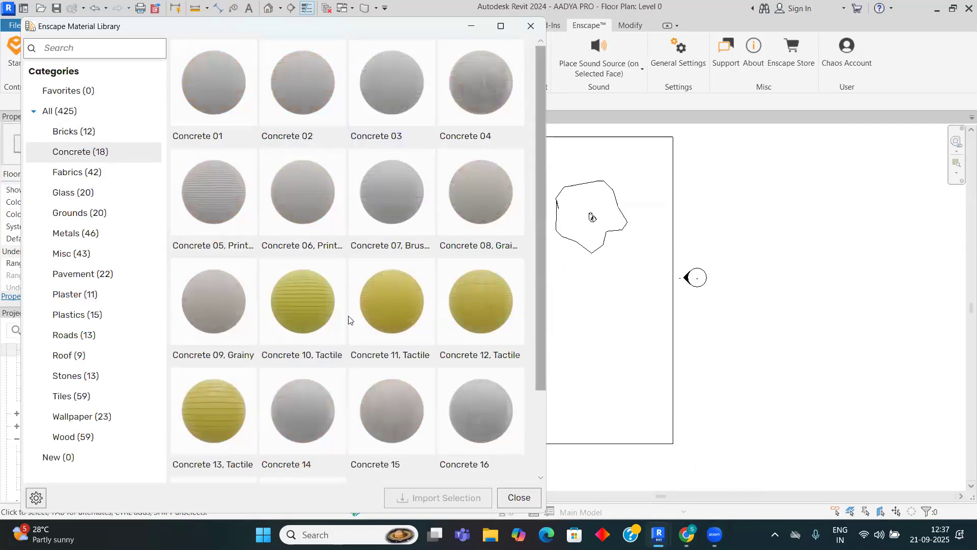
pyautogui.scroll(-2, 213, 270)
pyautogui.click(100, 173)
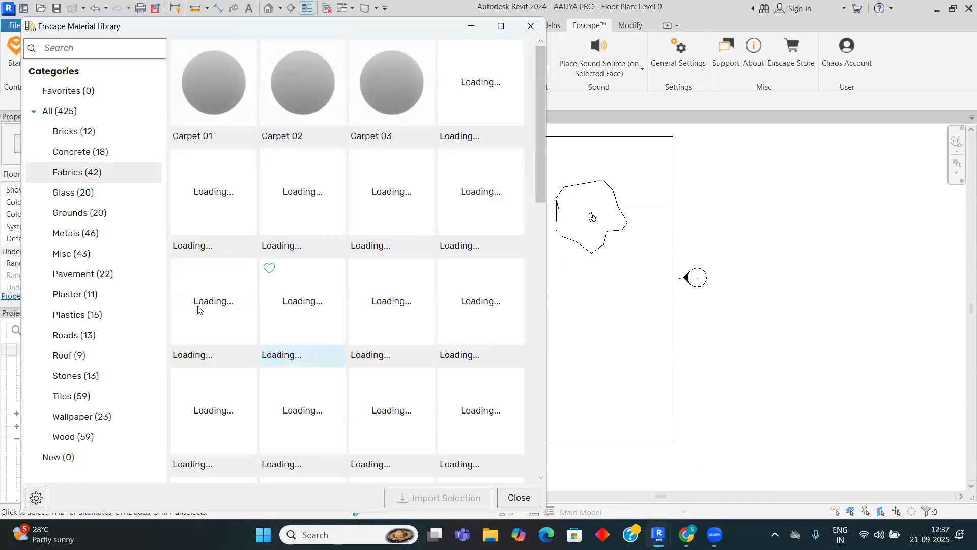
pyautogui.click(75, 194)
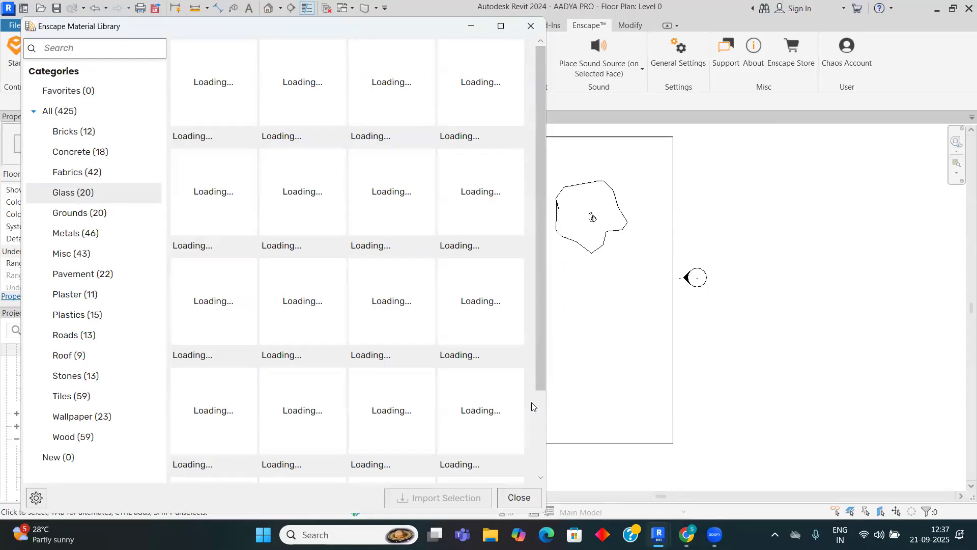
pyautogui.moveTo(543, 385)
pyautogui.mouseDown()
pyautogui.moveTo(543, 409)
pyautogui.moveTo(541, 391)
pyautogui.mouseUp()
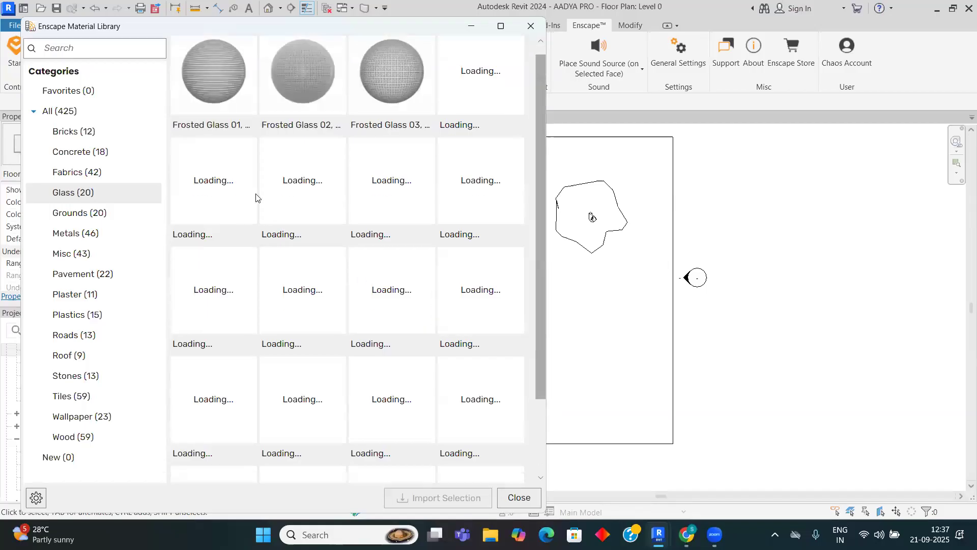
pyautogui.scroll(1, 243, 159)
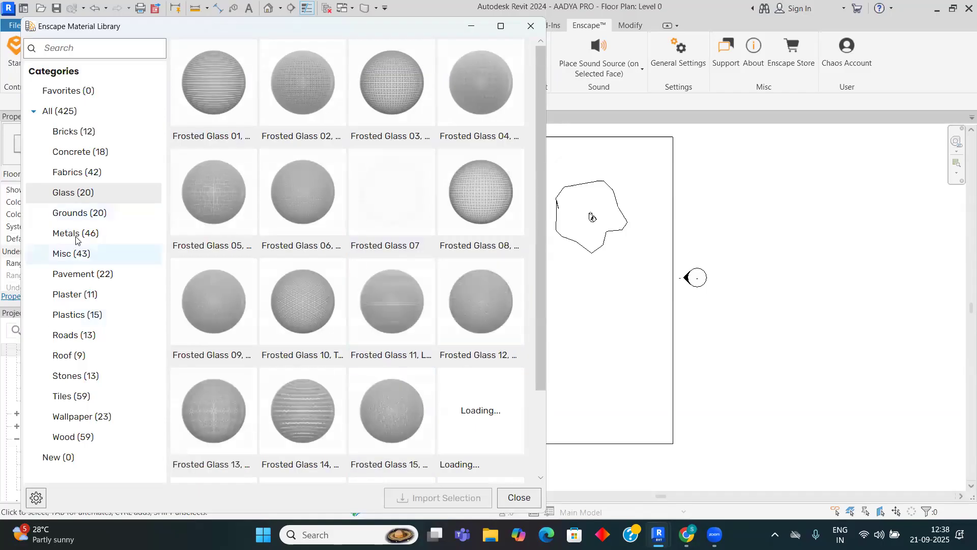
pyautogui.click(74, 273)
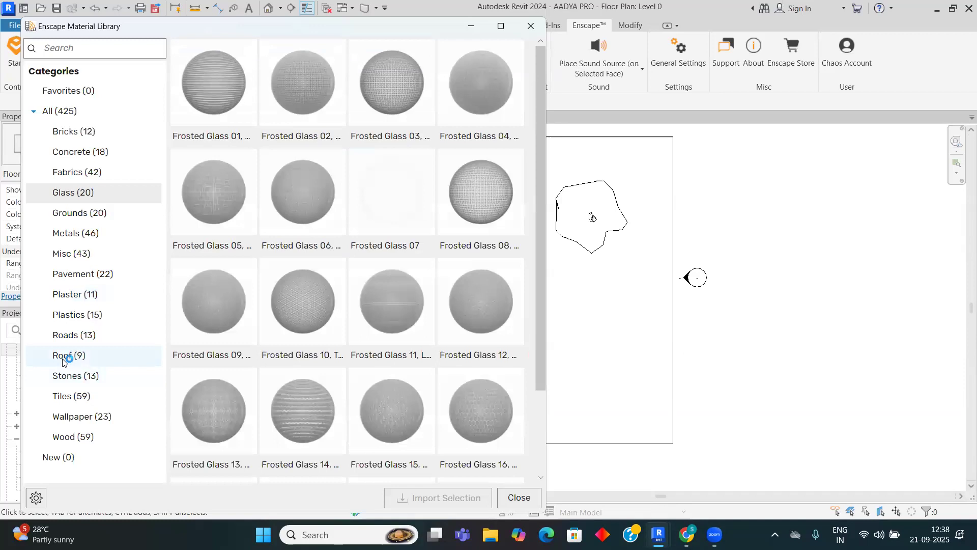
# Step: Import Brick 01 through Brick 08, Worn from the Bricks category, keeping the default ImportedTextures folder for the textures
pyautogui.click(85, 135)
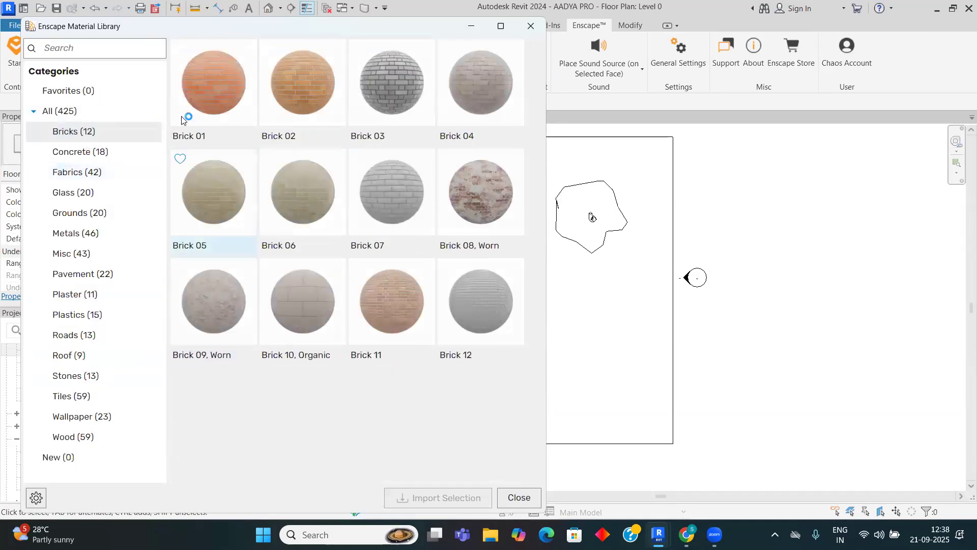
pyautogui.click(206, 101)
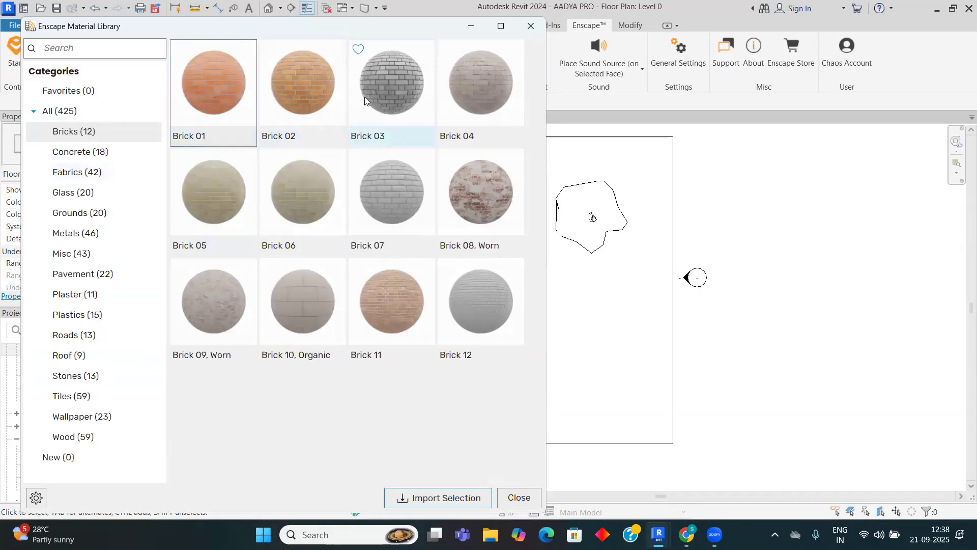
pyautogui.click(399, 95)
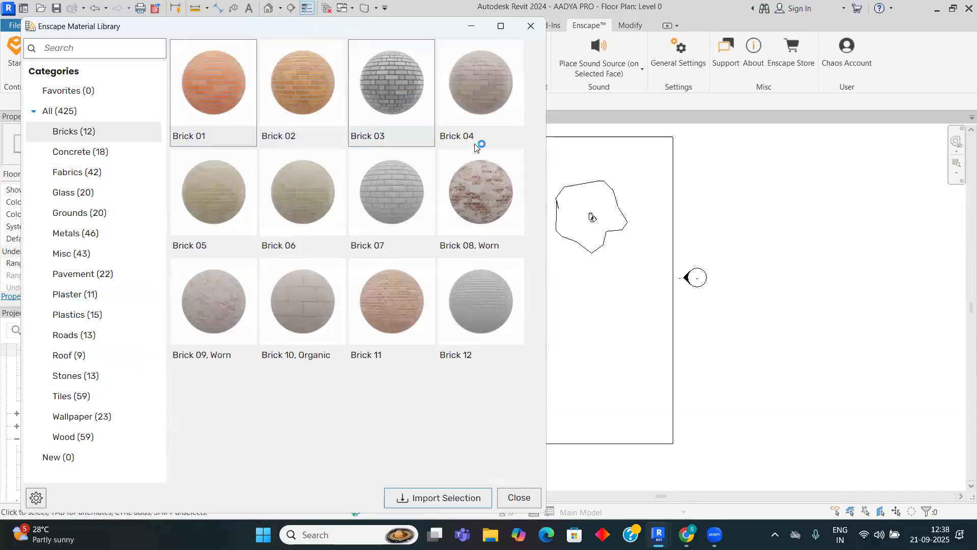
pyautogui.click(485, 128)
pyautogui.click(483, 201)
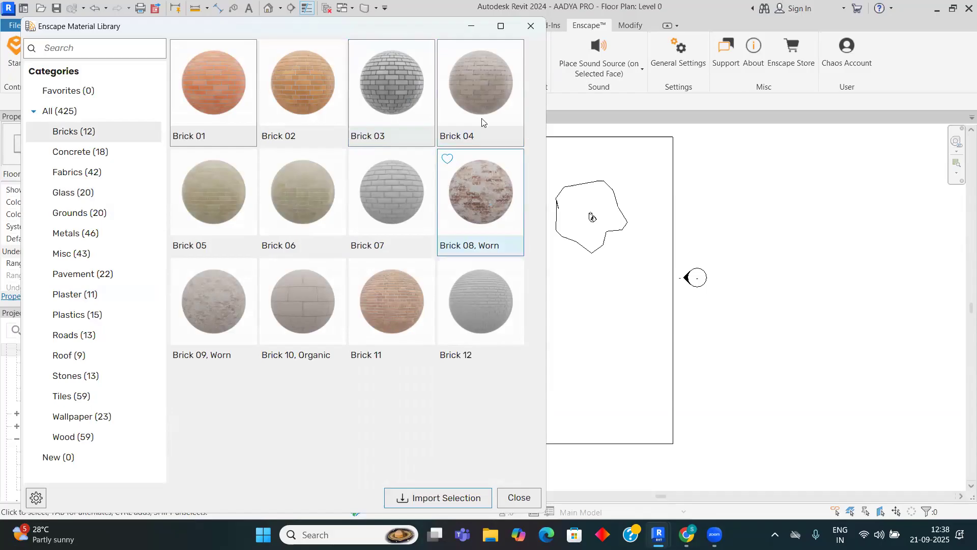
pyautogui.click(485, 121)
pyautogui.click(380, 215)
pyautogui.click(295, 215)
pyautogui.click(214, 209)
pyautogui.click(305, 118)
pyautogui.click(467, 100)
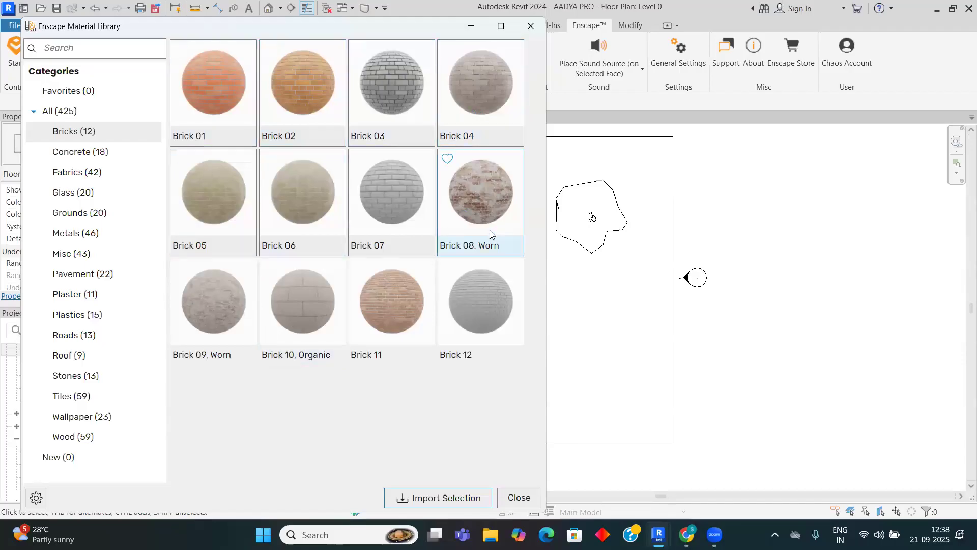
pyautogui.click(459, 217)
pyautogui.click(408, 500)
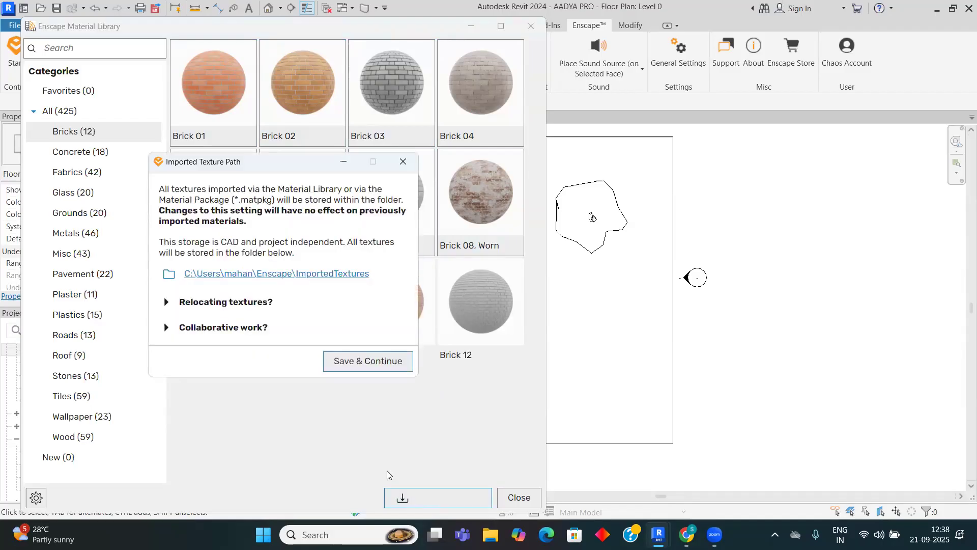
pyautogui.click(352, 362)
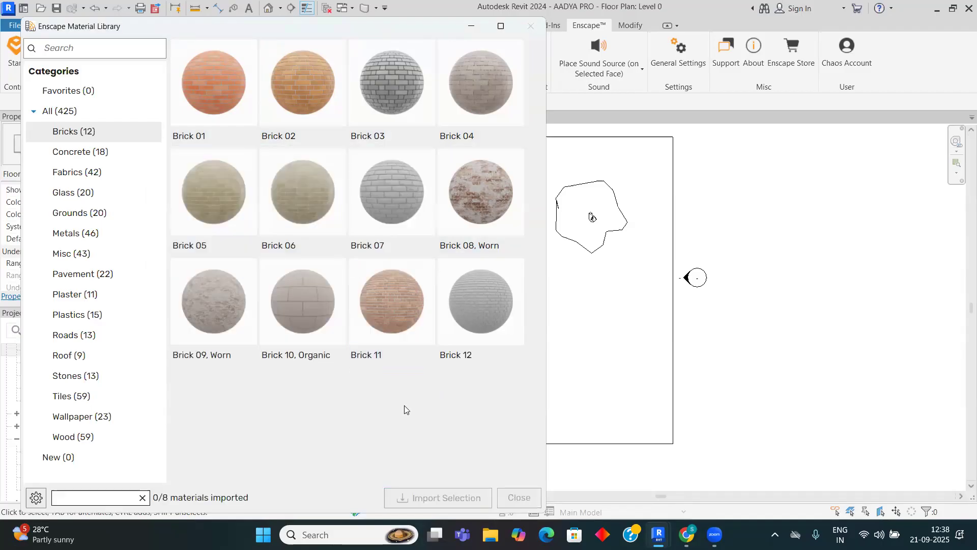
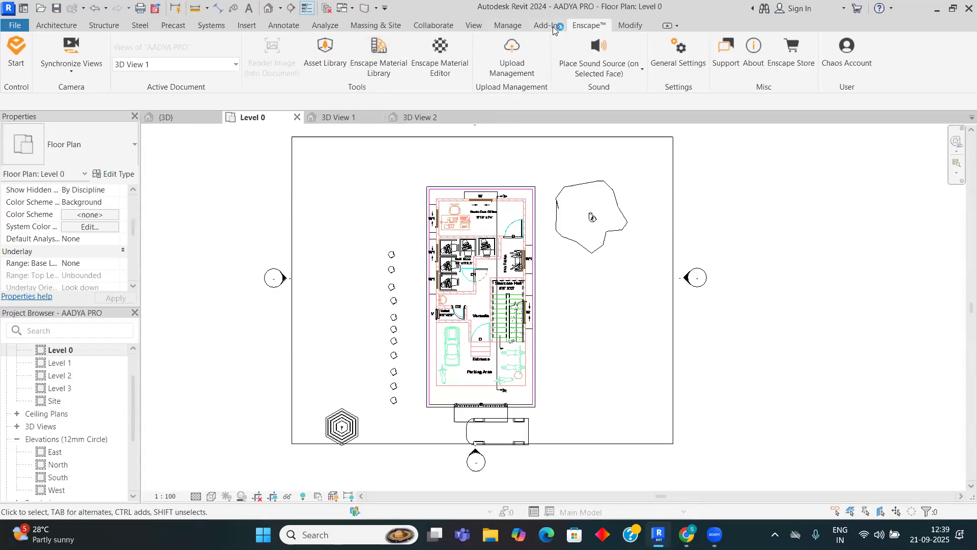
# Step: Open Revit's Material Browser and search the project materials for "brick"
pyautogui.click(508, 25)
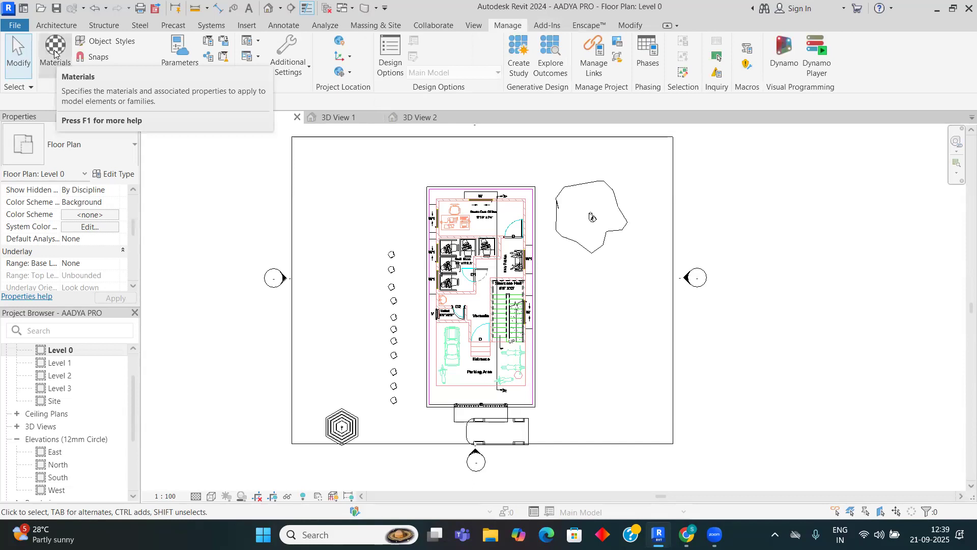
pyautogui.click(55, 51)
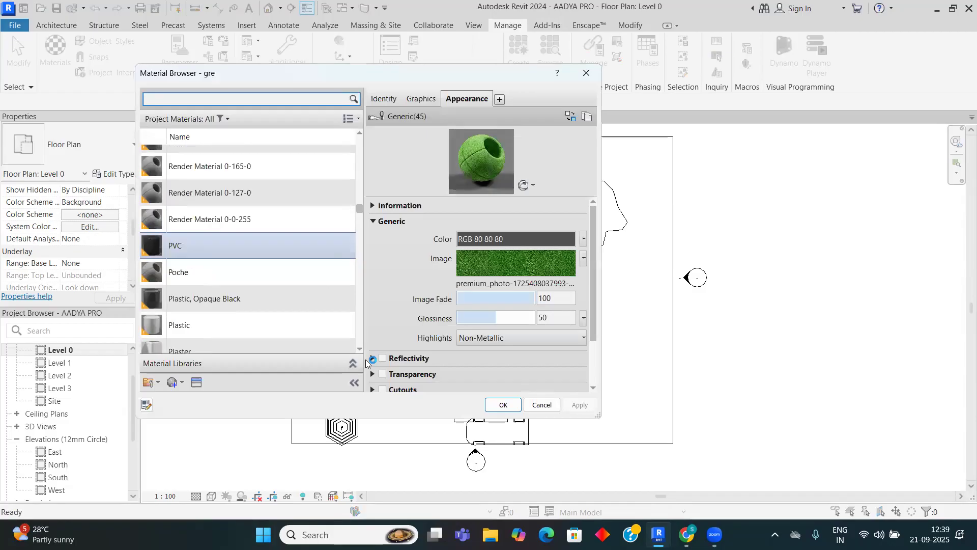
pyautogui.scroll(10, 270, 167)
pyautogui.scroll(-20, 270, 167)
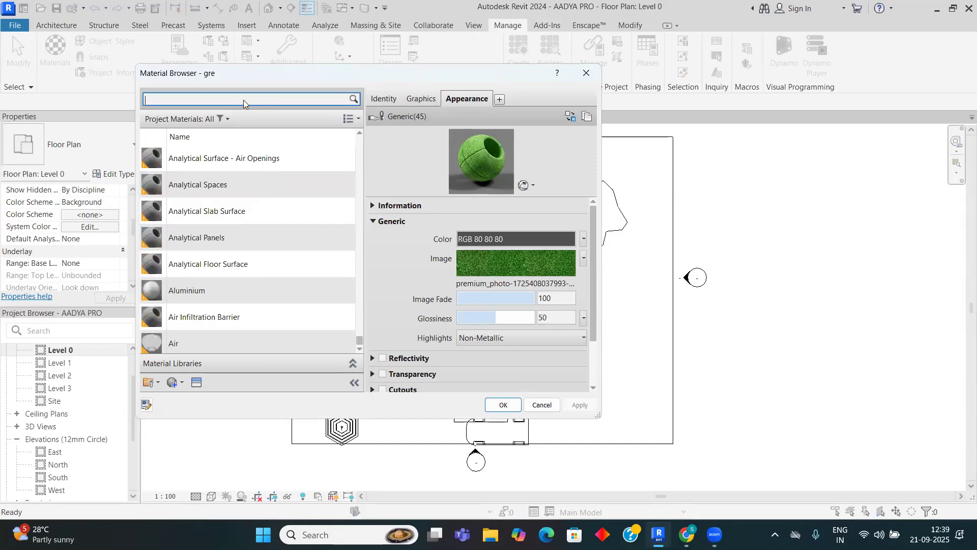
pyautogui.write('bric')
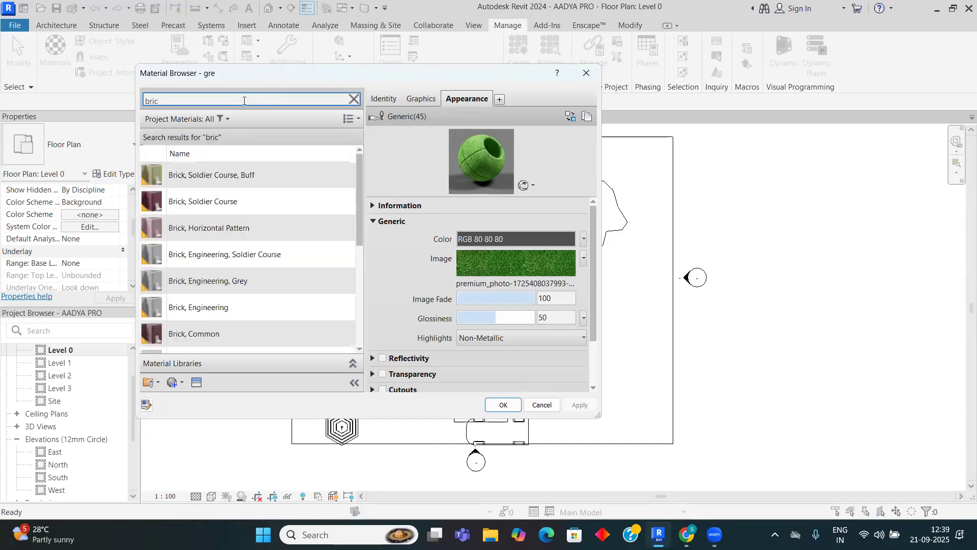
pyautogui.write('k')
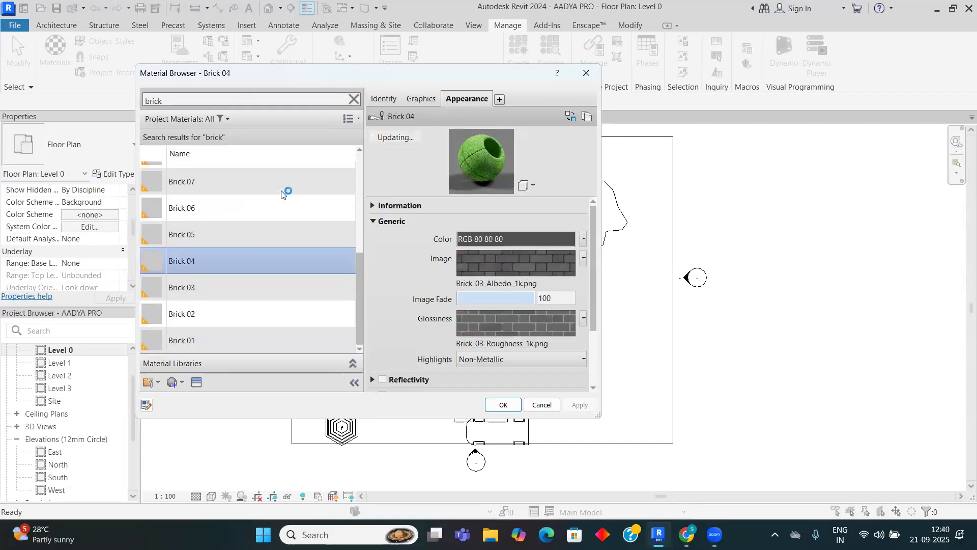
# Step: Examine the appearance textures of the imported materials from Brick 04 to Brick 08, Worn and close the browser without changing anything
pyautogui.click(257, 237)
pyautogui.press('Up')
pyautogui.press('Up')
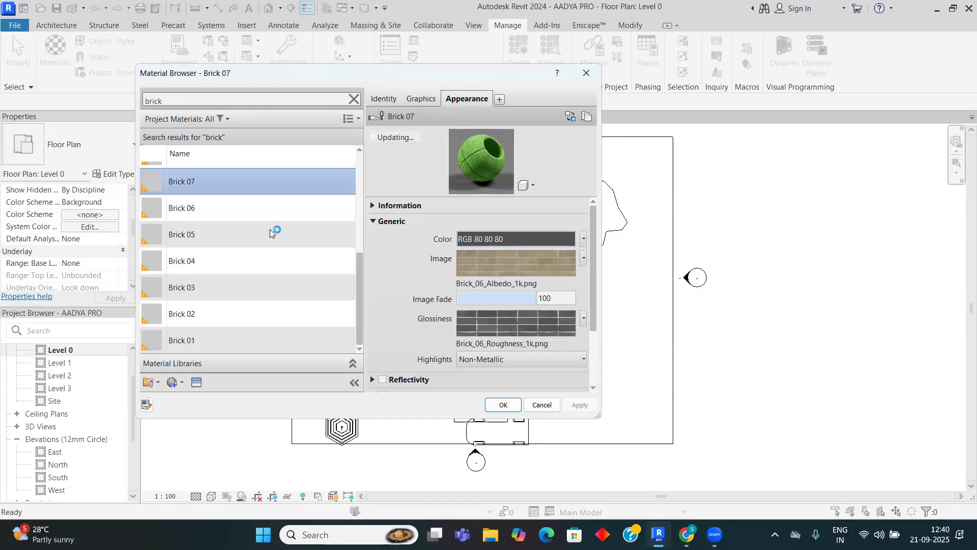
pyautogui.scroll(1, 270, 230)
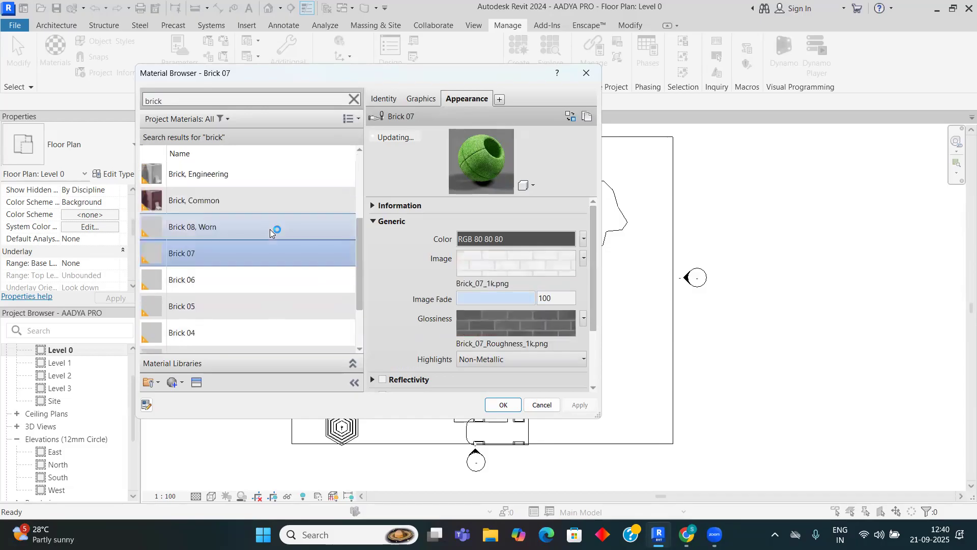
pyautogui.click(270, 229)
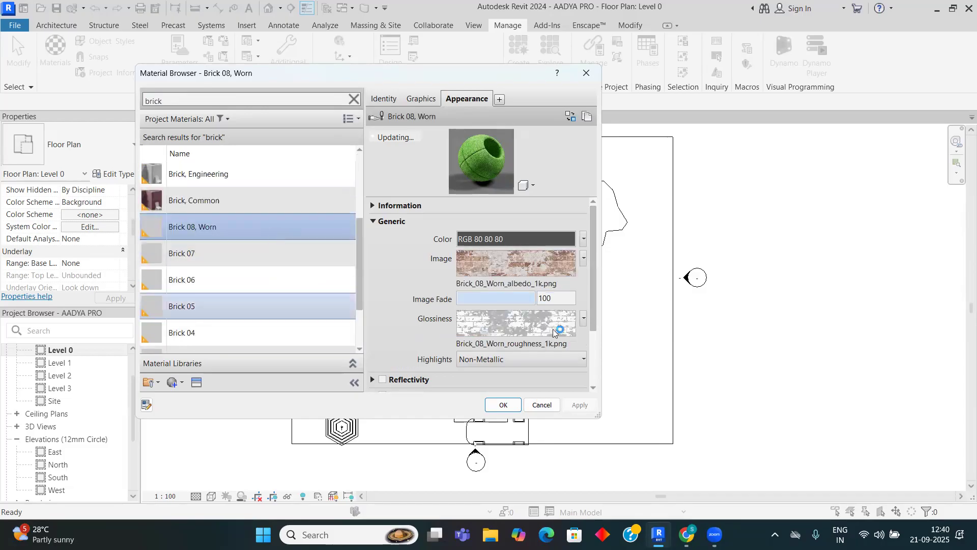
pyautogui.press('Down')
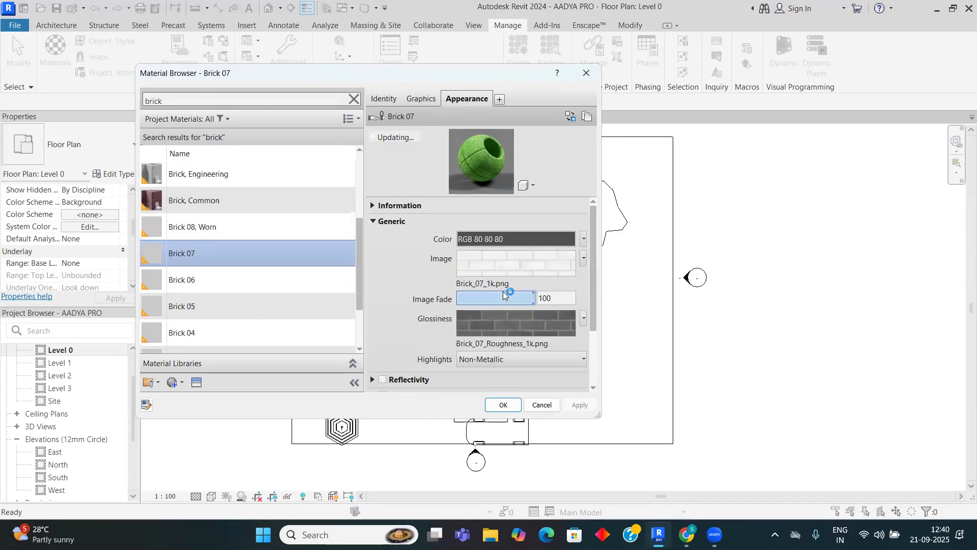
pyautogui.click(543, 404)
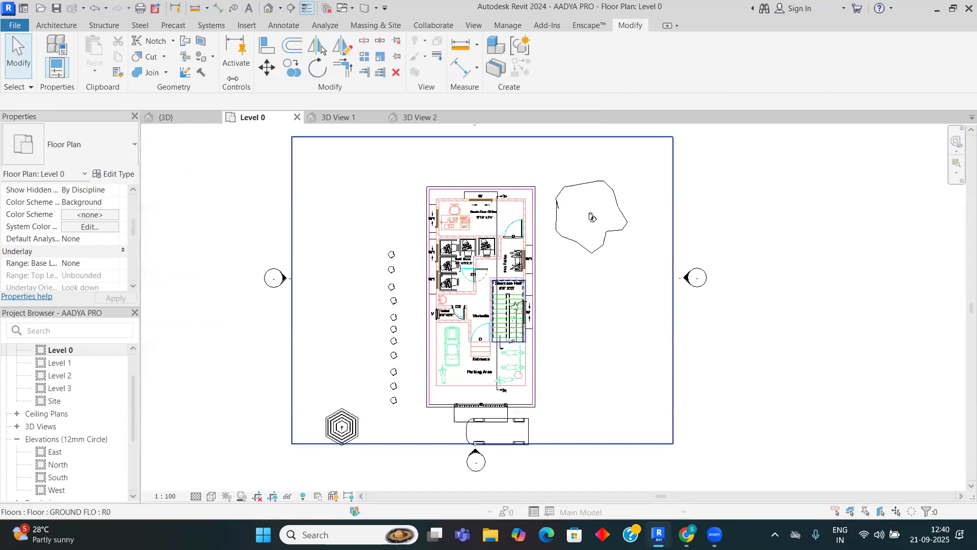
# Step: Start the Paint tool in the {3D} view, search its materials for "brick" and choose Brick 08, Worn
pyautogui.click(179, 117)
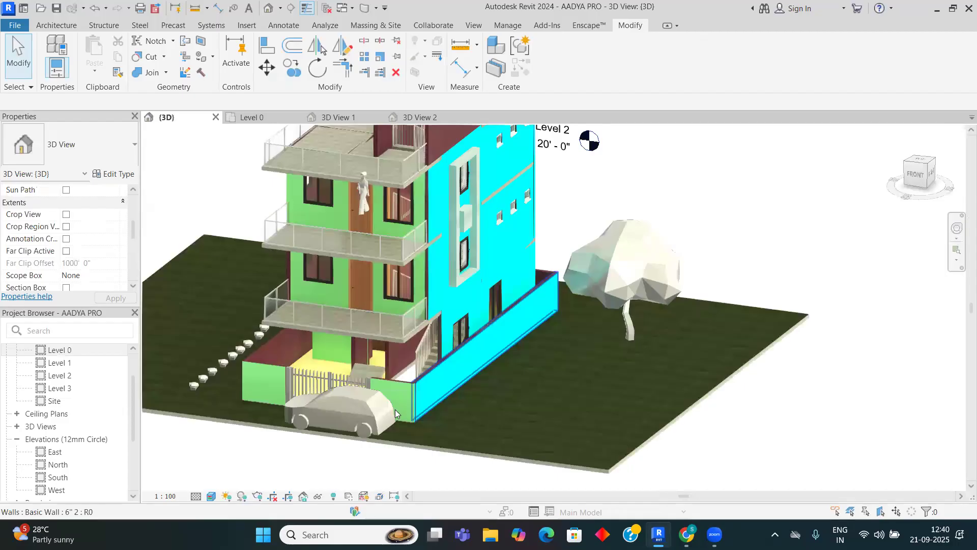
pyautogui.scroll(2, 395, 408)
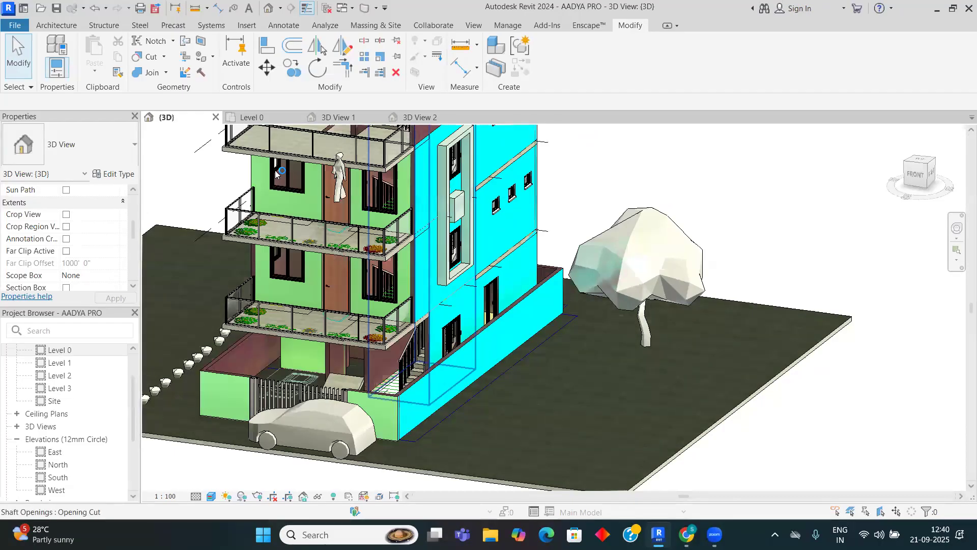
pyautogui.press('p')
pyautogui.press('t')
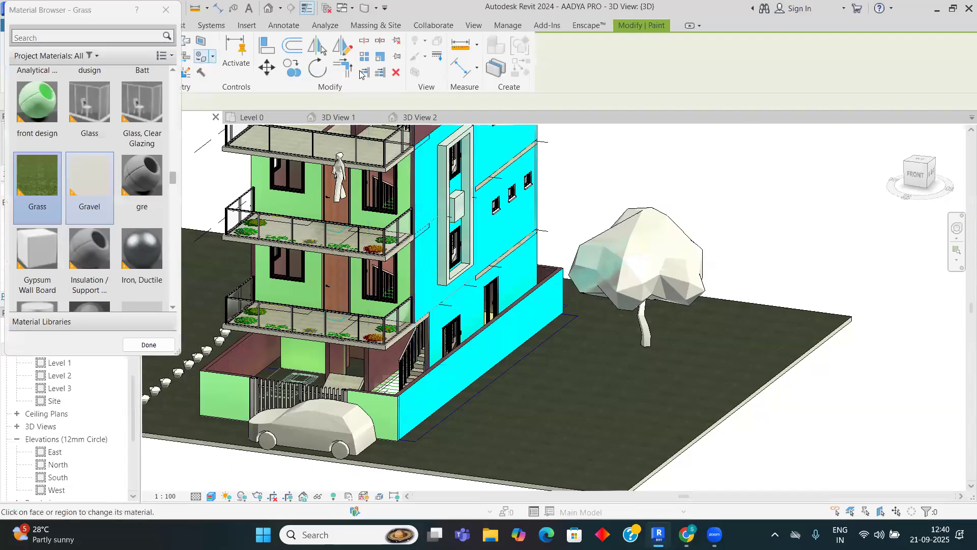
pyautogui.scroll(-3, 90, 188)
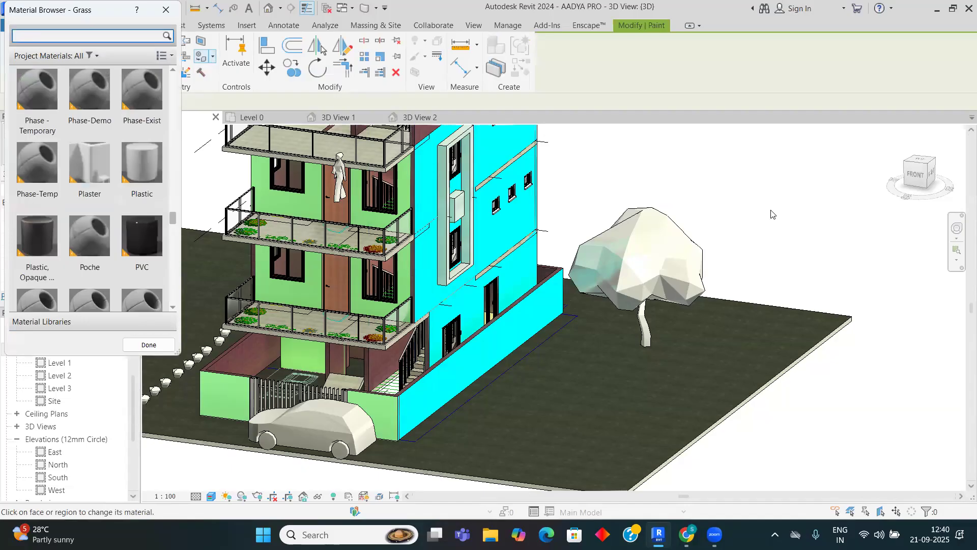
pyautogui.write('brick')
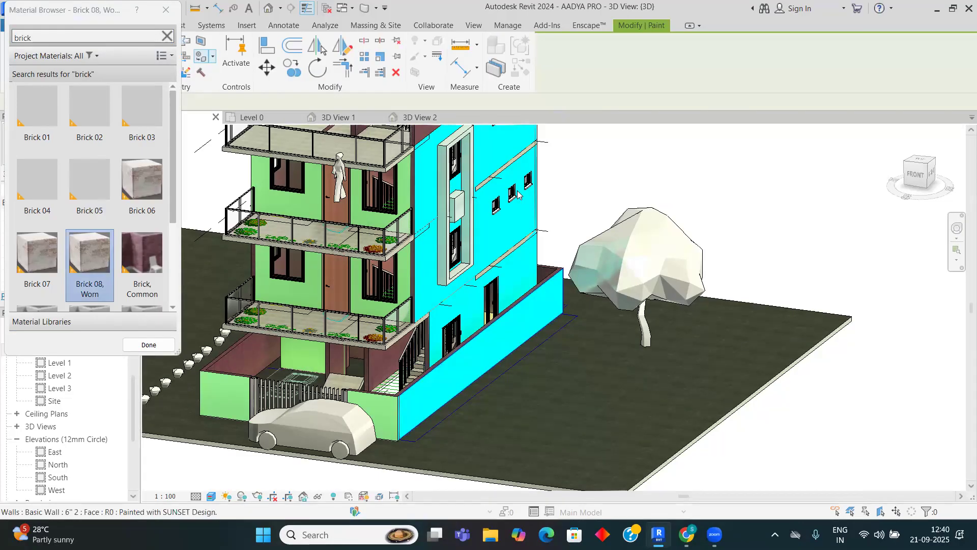
# Step: Paint the side compound wall with Brick 08, Worn, and replace it with Brick 02 on the side and front compound walls
pyautogui.scroll(5, 517, 194)
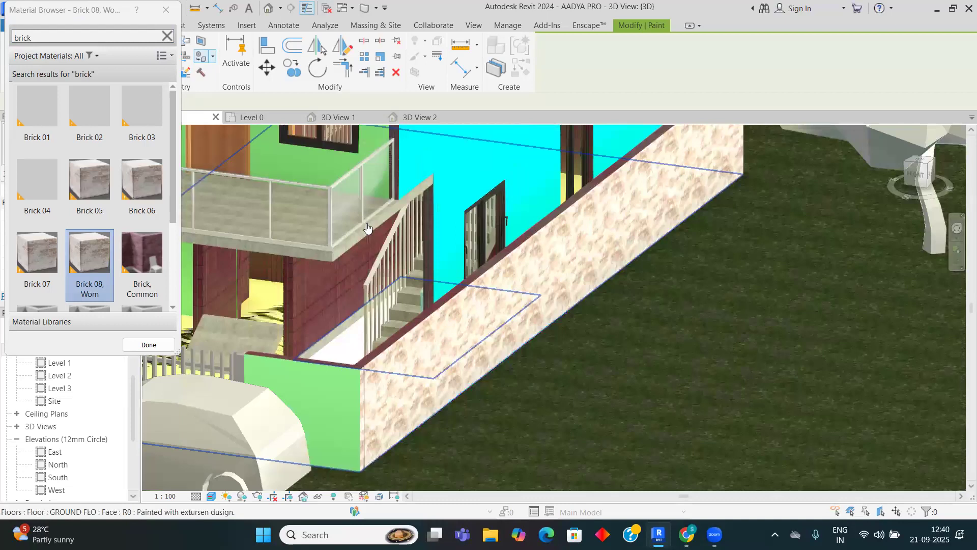
pyautogui.scroll(2, 368, 228)
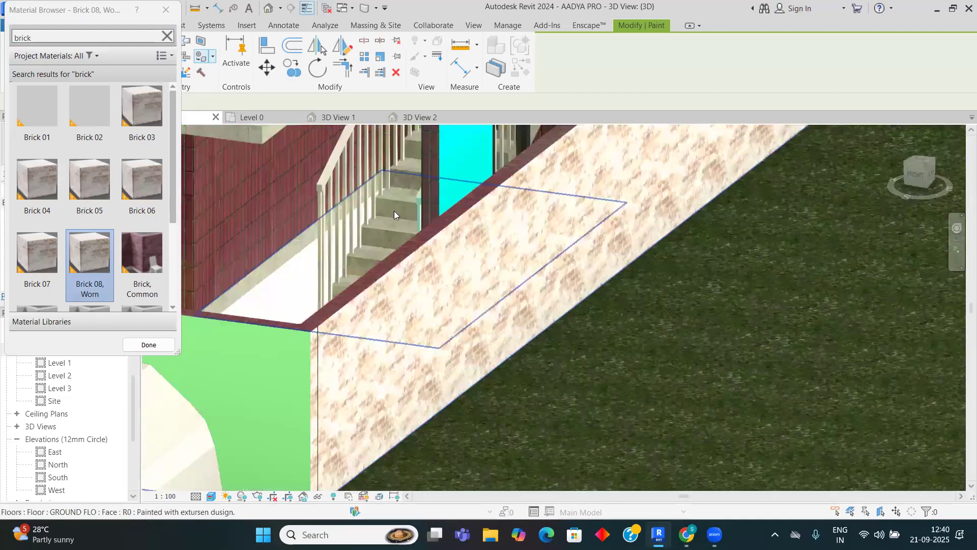
pyautogui.click(420, 277)
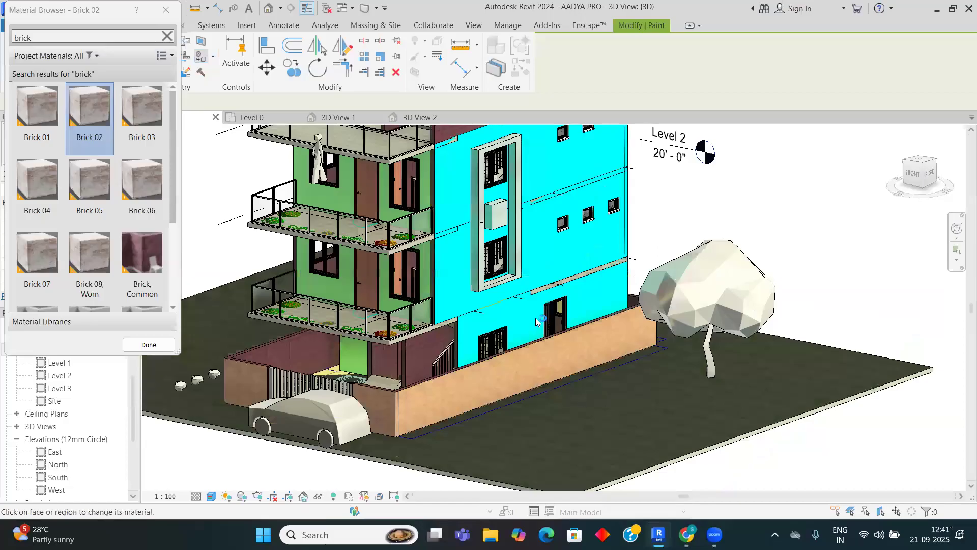
# Step: Leave the Paint tool, open Enscape's General Settings and review the rendering and preference options
pyautogui.press('Escape')
pyautogui.press('Escape')
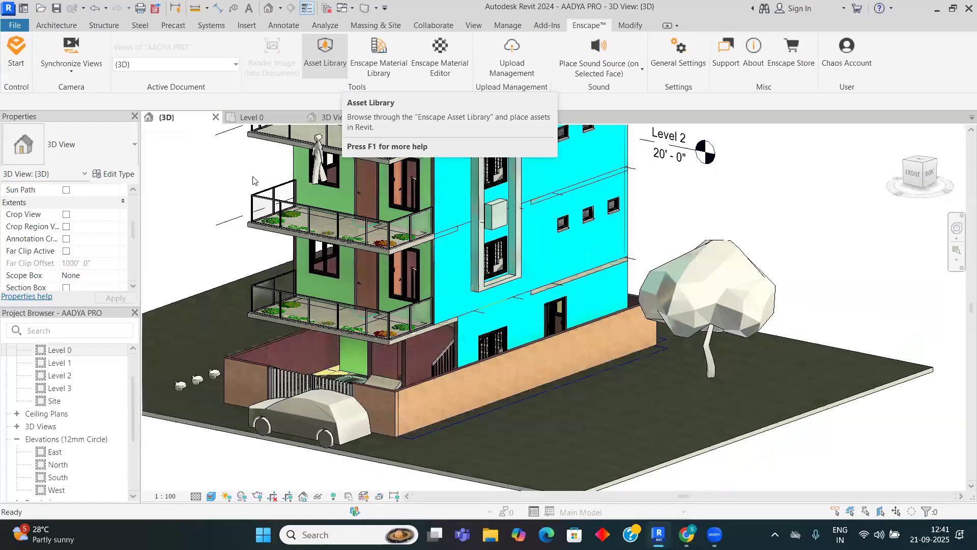
pyautogui.click(678, 56)
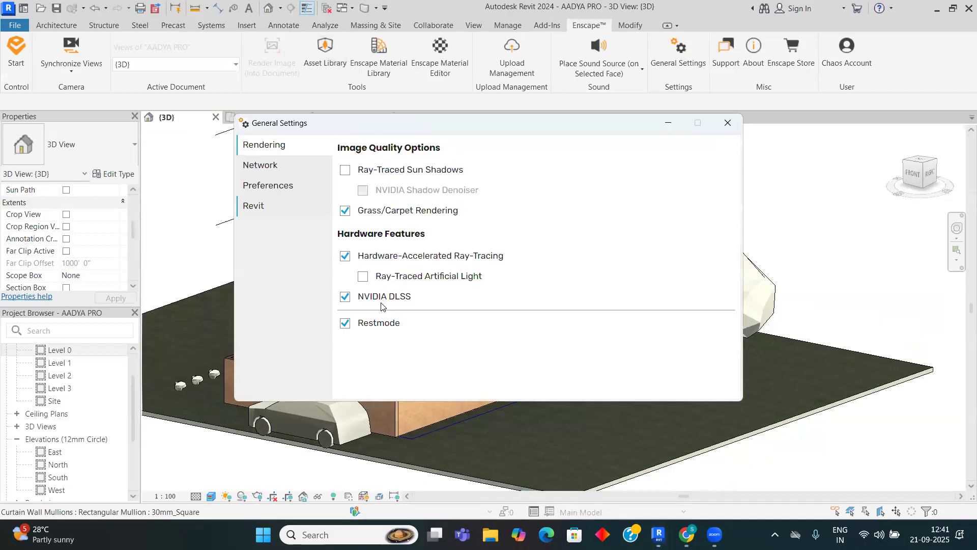
pyautogui.click(268, 186)
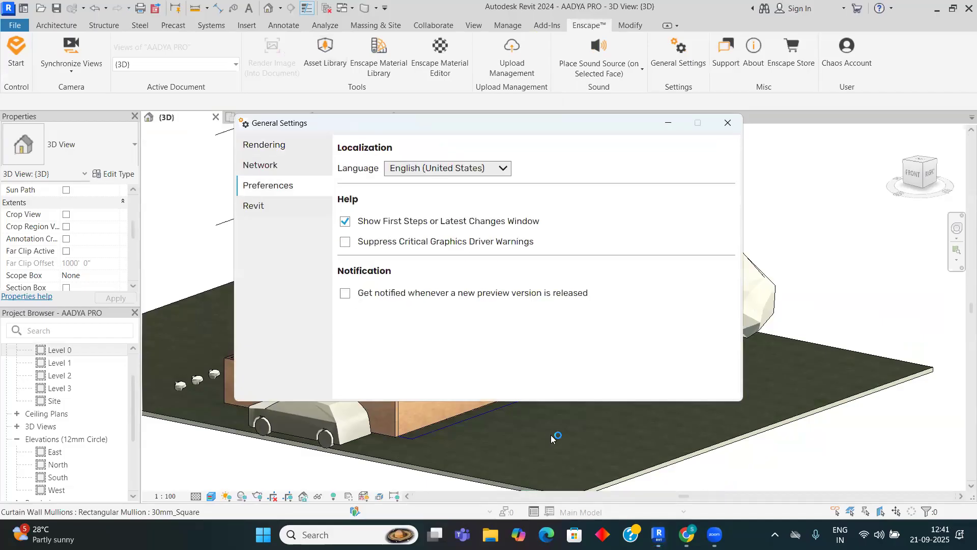
# Step: Open the Enscape Material Editor and examine the settings of project materials such as Brick 01 and Sand, including Sand's transparency type
pyautogui.press('Down')
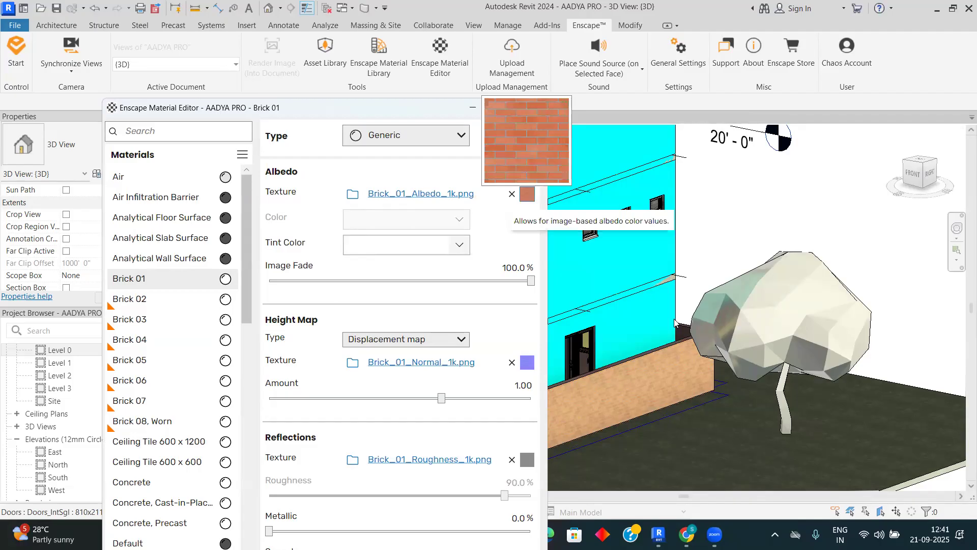
pyautogui.scroll(-2, 176, 275)
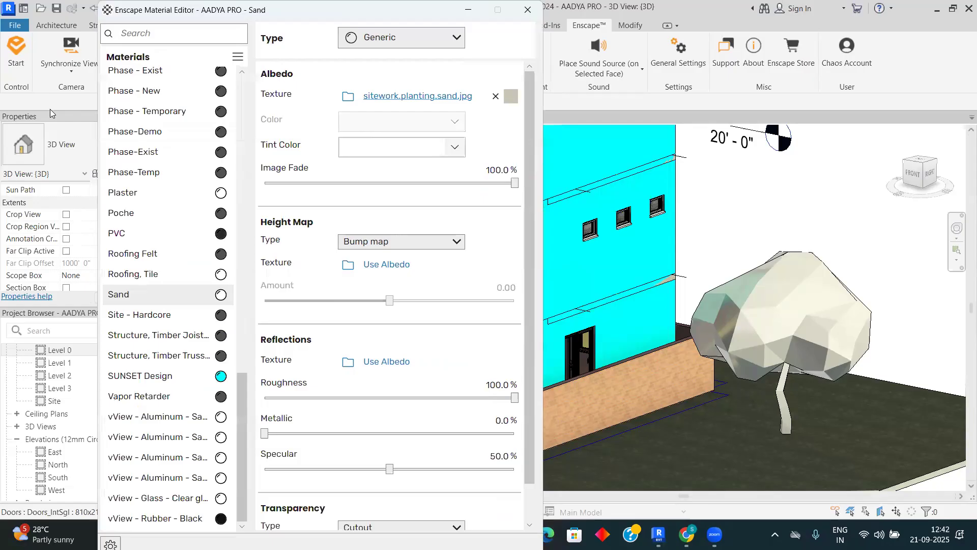
pyautogui.scroll(-2, 402, 483)
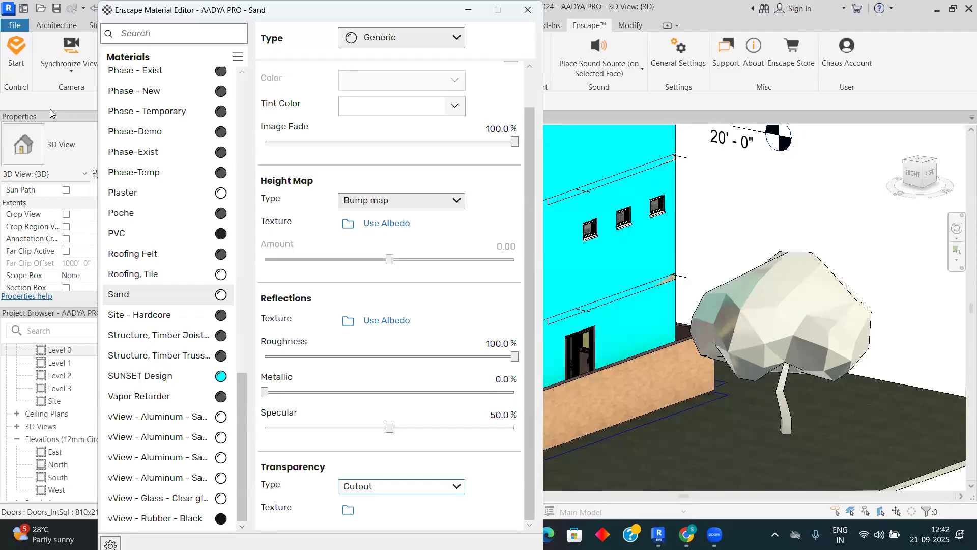
pyautogui.click(402, 486)
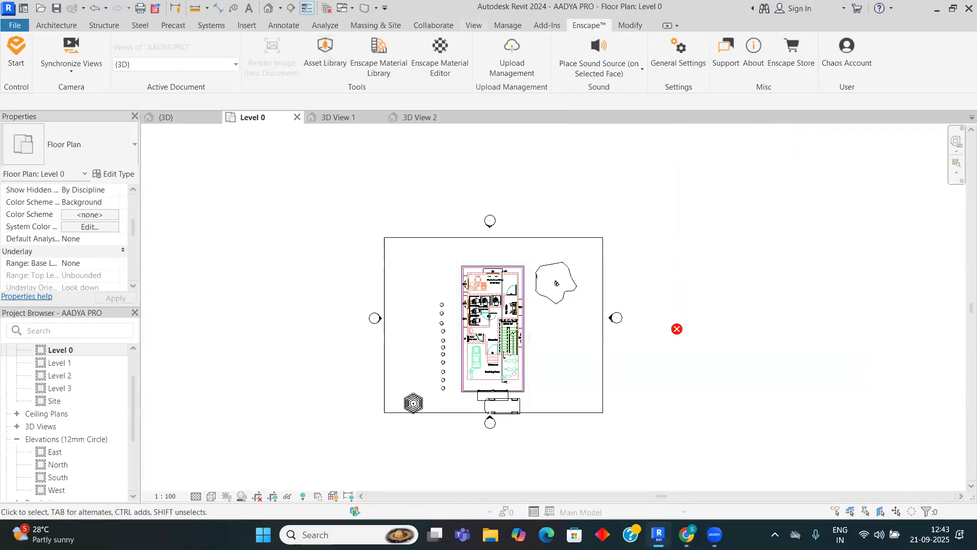
# Step: Place a camera in the Level 0 plan from in front of the building towards its rear, with eye elevation 15' 0" and target elevation 10' 0"
pyautogui.click(473, 25)
pyautogui.click(397, 72)
pyautogui.click(420, 119)
pyautogui.click(496, 440)
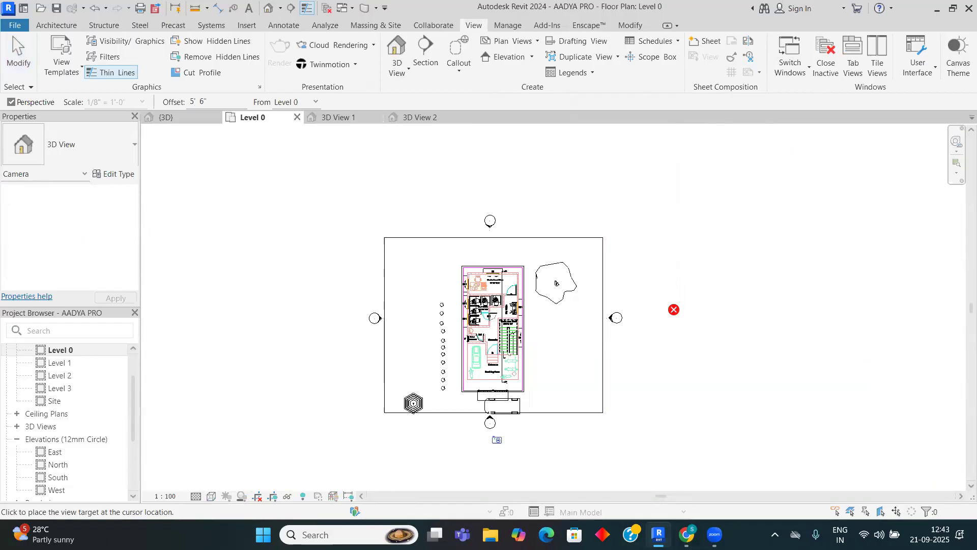
pyautogui.click(495, 268)
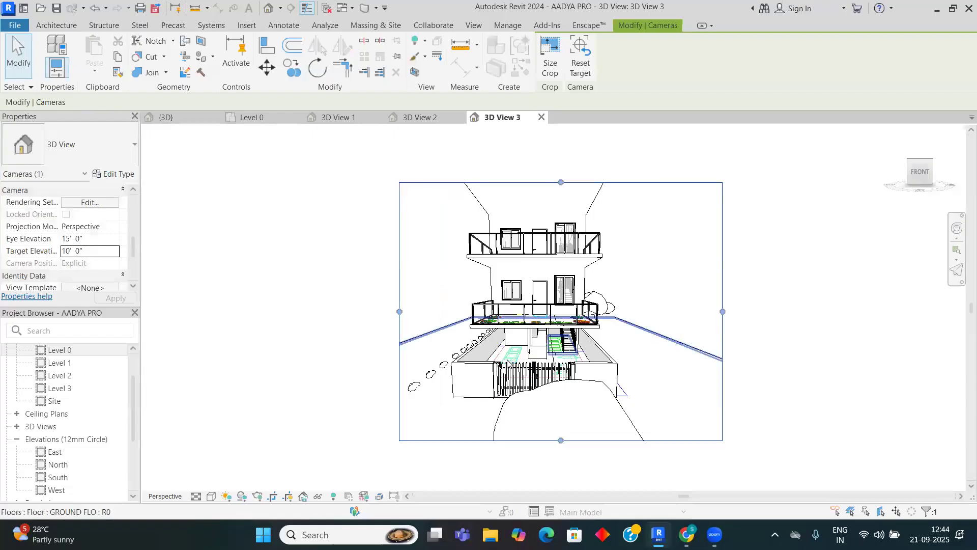
# Step: Enlarge the crop region of 3D View 3 to take in the building up to its roof railing
pyautogui.click(505, 360)
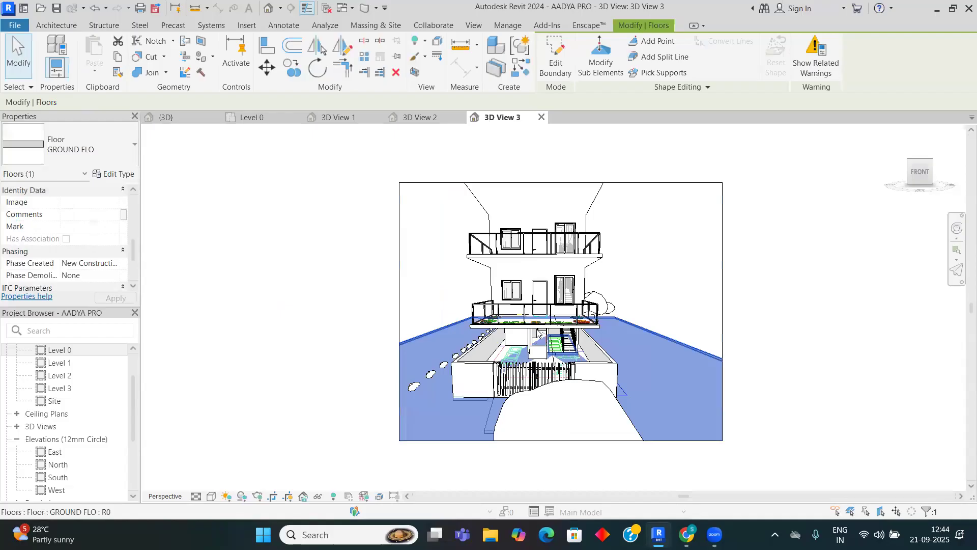
pyautogui.click(540, 332)
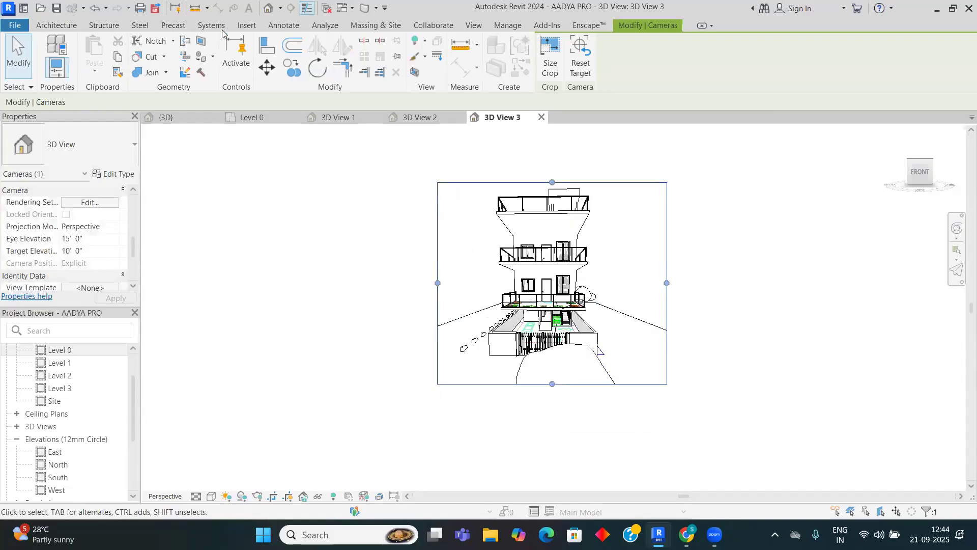
pyautogui.press('Escape')
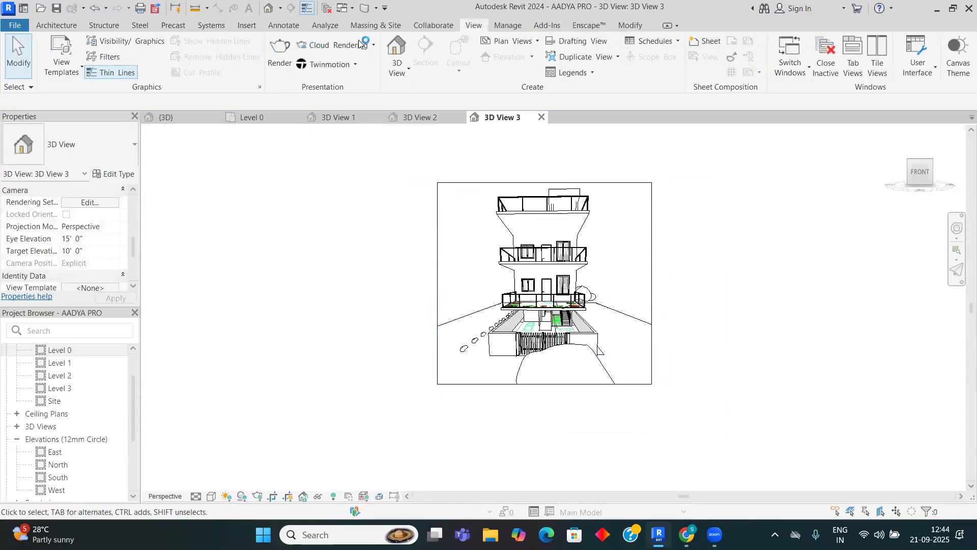
# Step: Start Enscape on 3D View 3, maximize its window and frame the building's front
pyautogui.scroll(2, 529, 408)
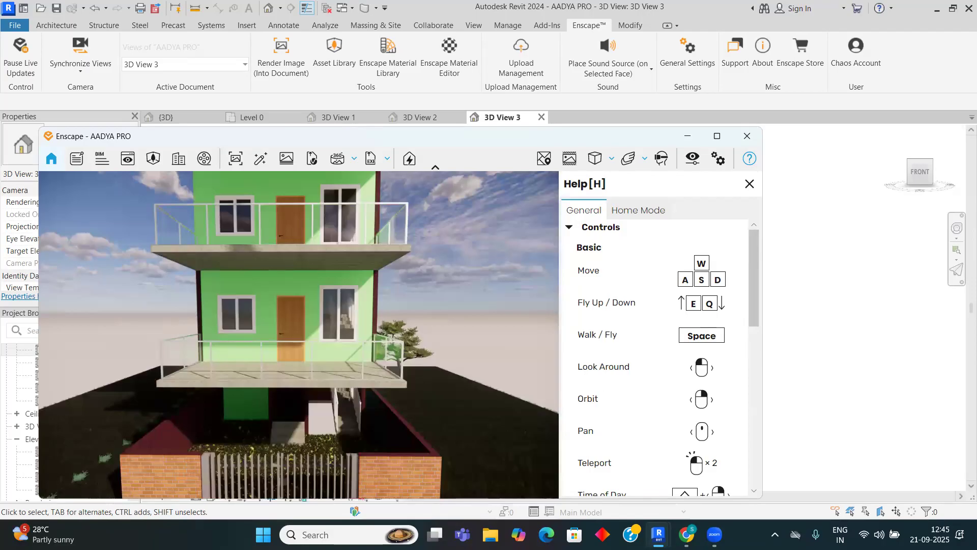
pyautogui.press('super+Right')
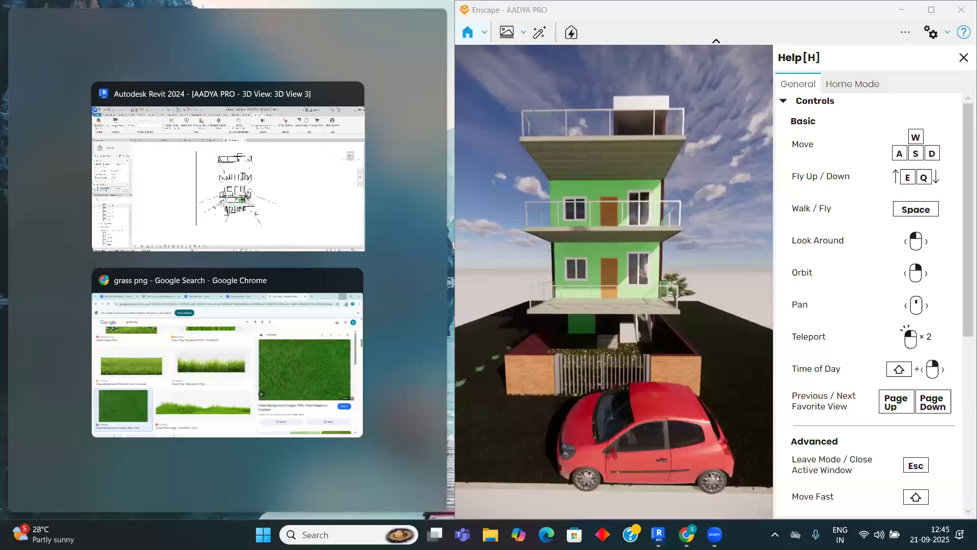
pyautogui.press('super+Up')
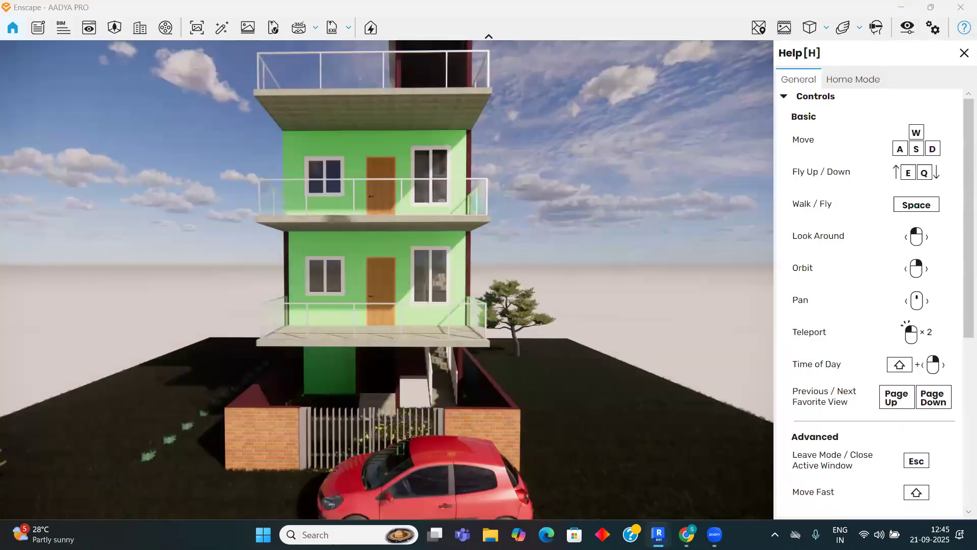
# Step: Search the Enscape Asset Library for "building" and place a house on each side of the building
pyautogui.press('l')
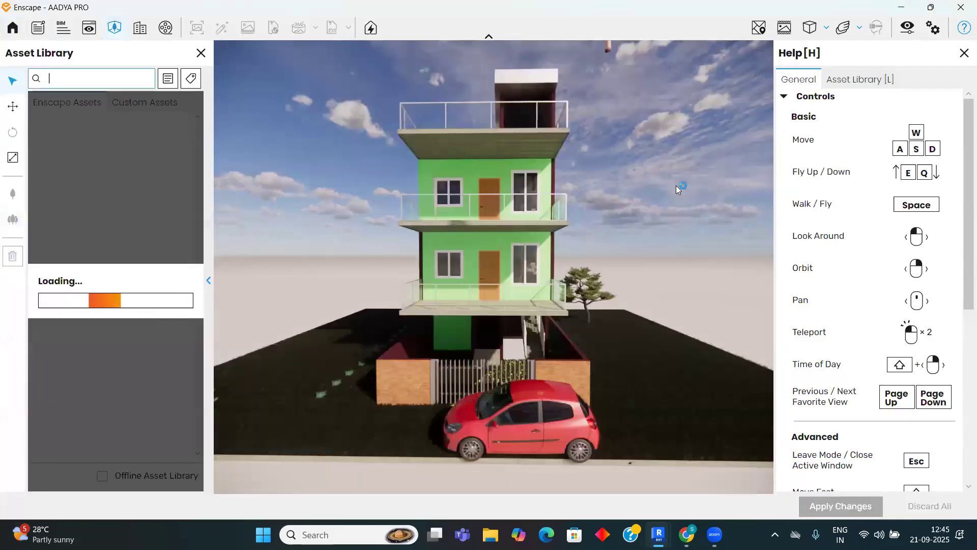
pyautogui.write('building')
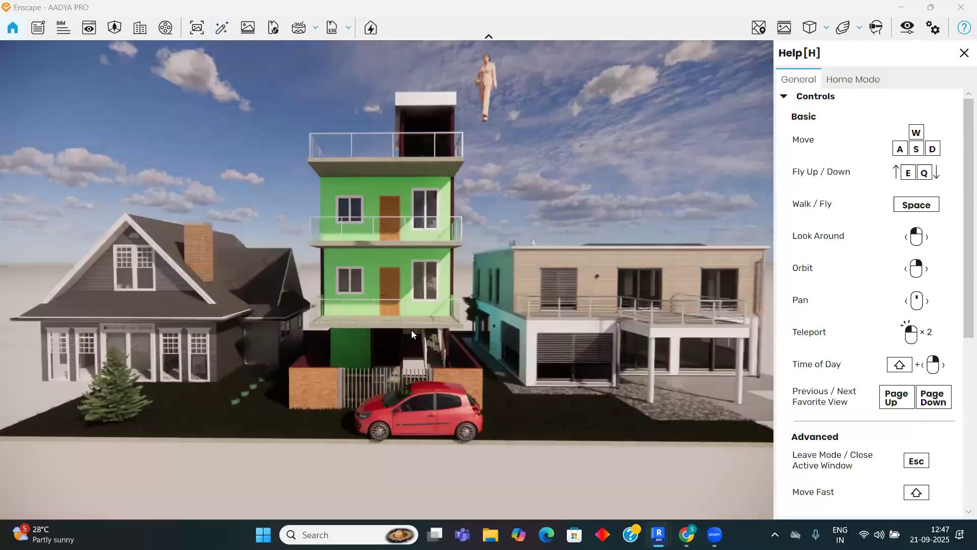
pyautogui.scroll(1, 412, 330)
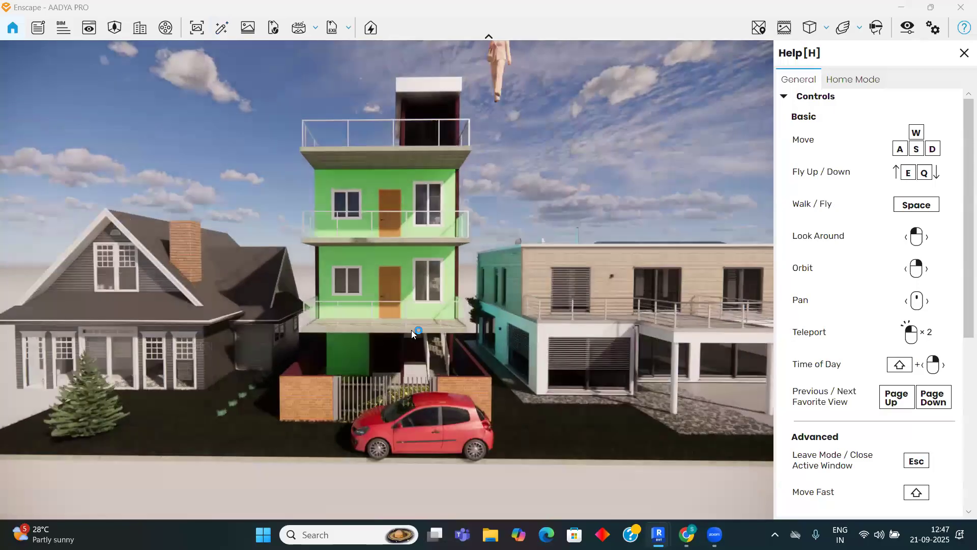
pyautogui.scroll(1, 411, 330)
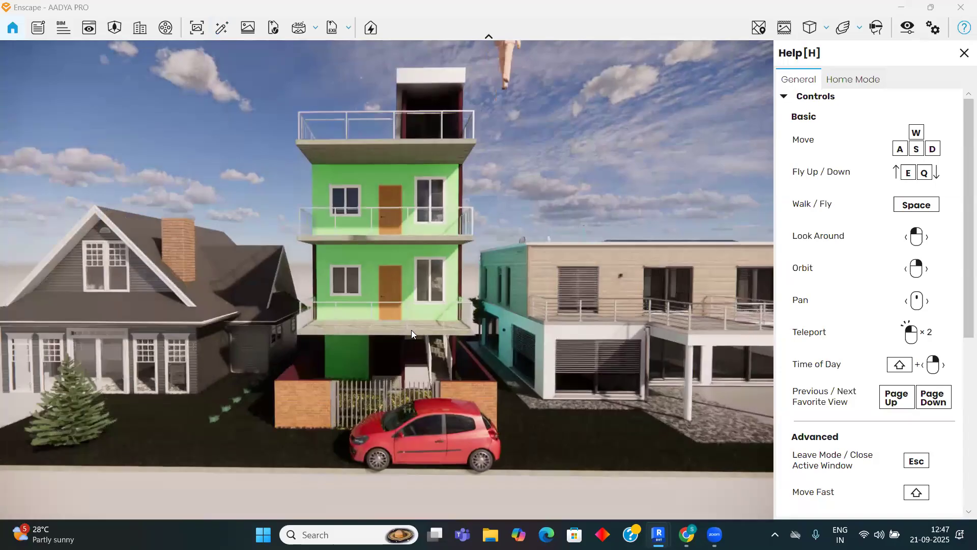
# Step: In View Management, edit 3D View 1 by moving the camera to show the building's front with the car, and switch to 3D View 2
pyautogui.press('f')
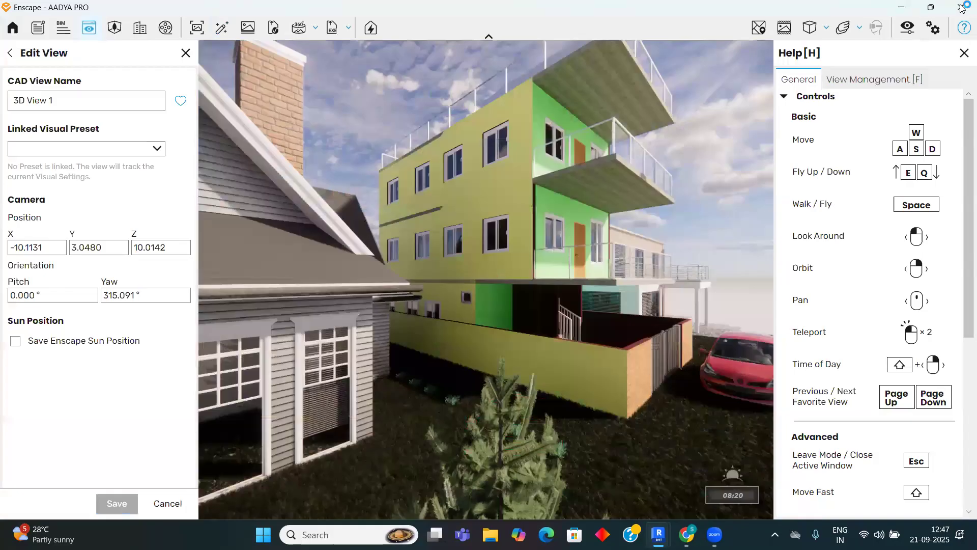
pyautogui.moveTo(575, 291); pyautogui.dragTo(581, 304)
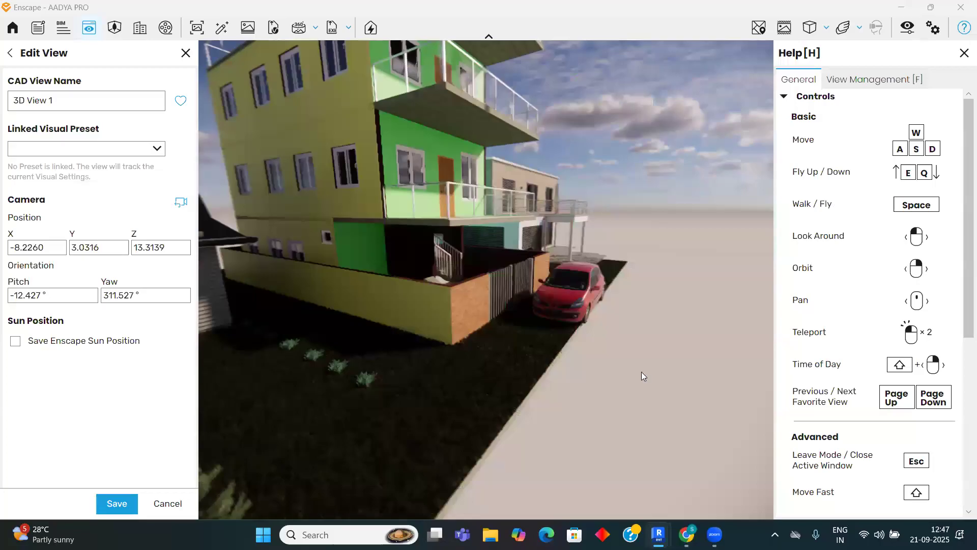
pyautogui.moveTo(641, 371); pyautogui.dragTo(534, 321, button='right')
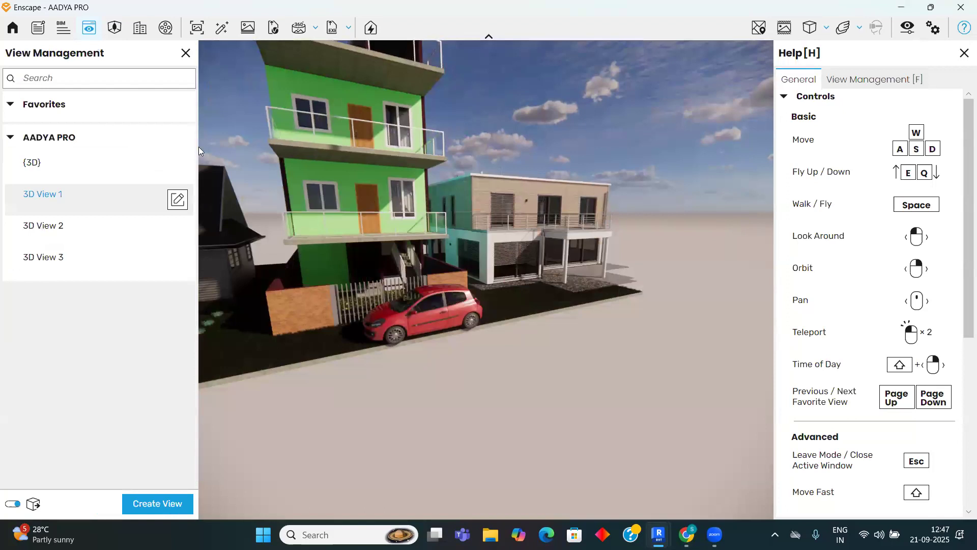
pyautogui.click(135, 235)
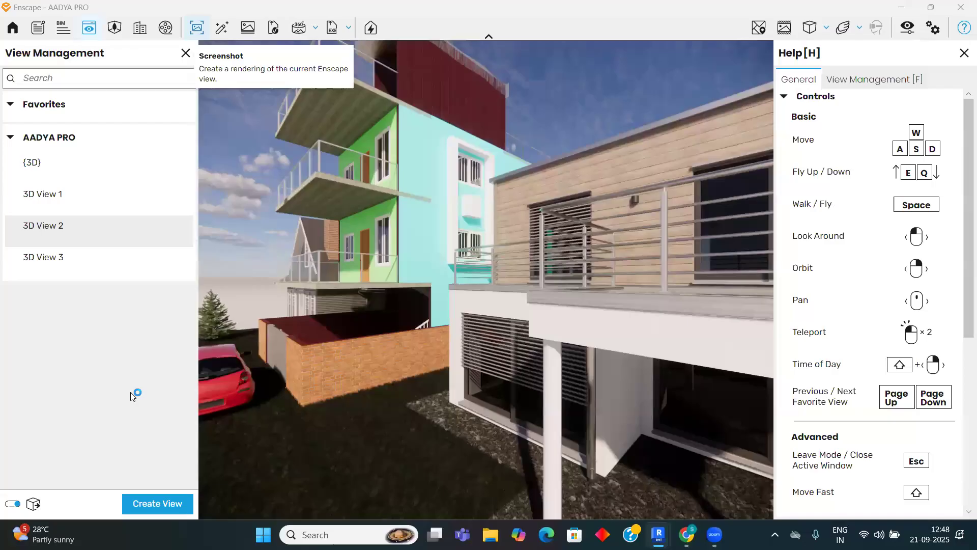
# Step: Look over the Video Editor with the help panel hidden, and close the Enscape window
pyautogui.press('v')
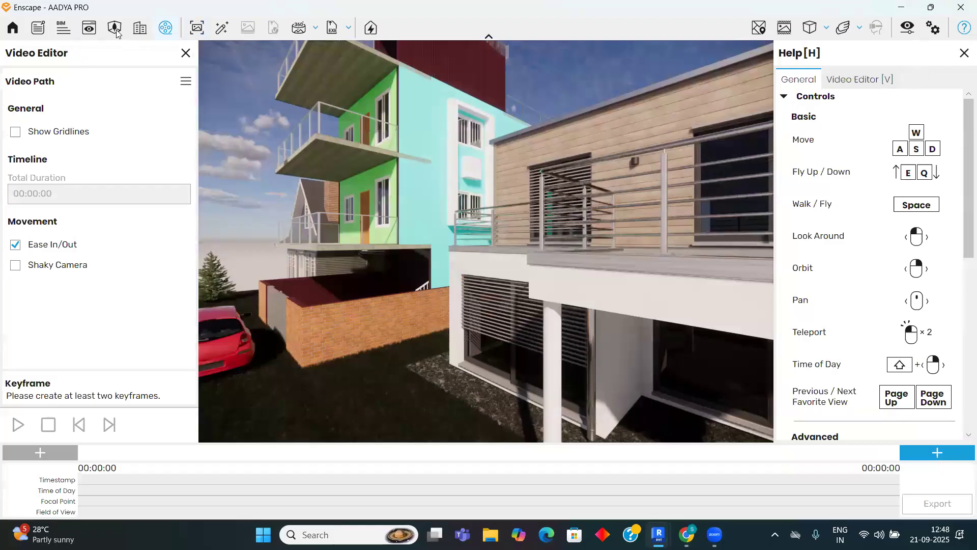
pyautogui.press('h')
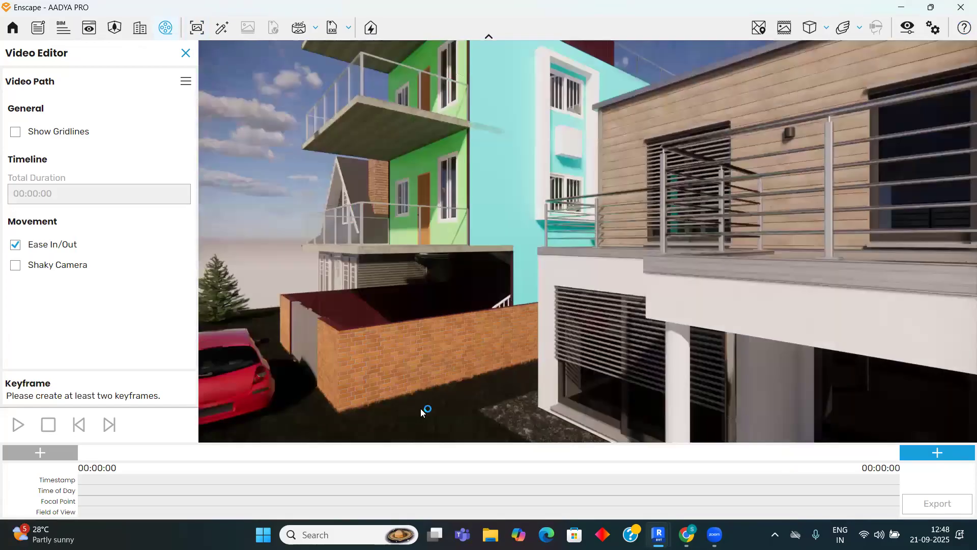
pyautogui.scroll(-3, 416, 409)
pyautogui.press('Escape')
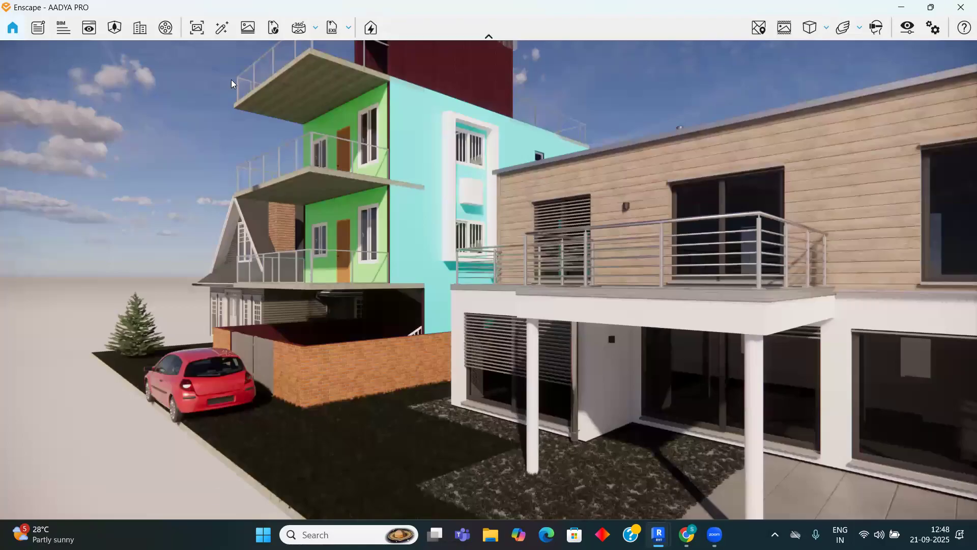
pyautogui.click(961, 7)
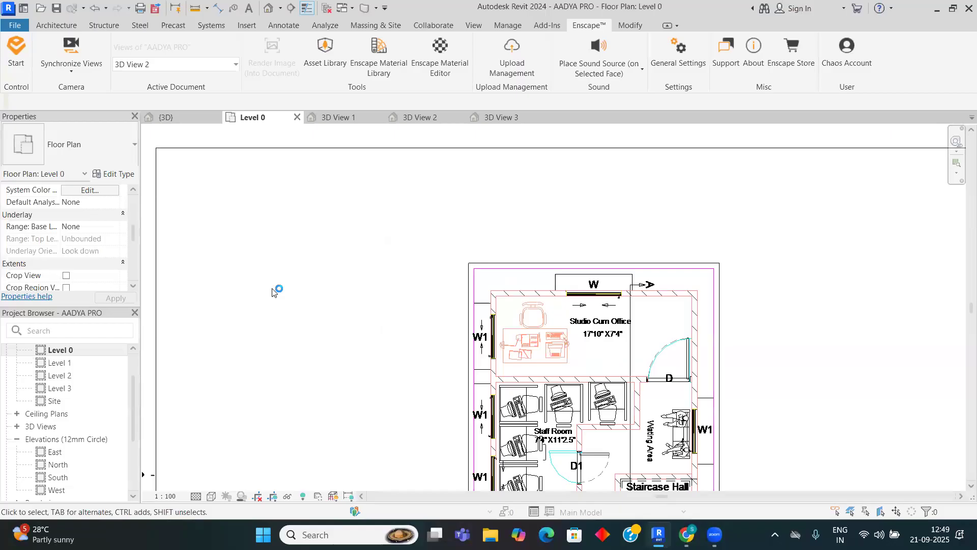
# Step: Examine the Shadows and Realistic settings in the Level 0 plan's Graphic Display Options and close the dialog without changes
pyautogui.scroll(-3, 271, 292)
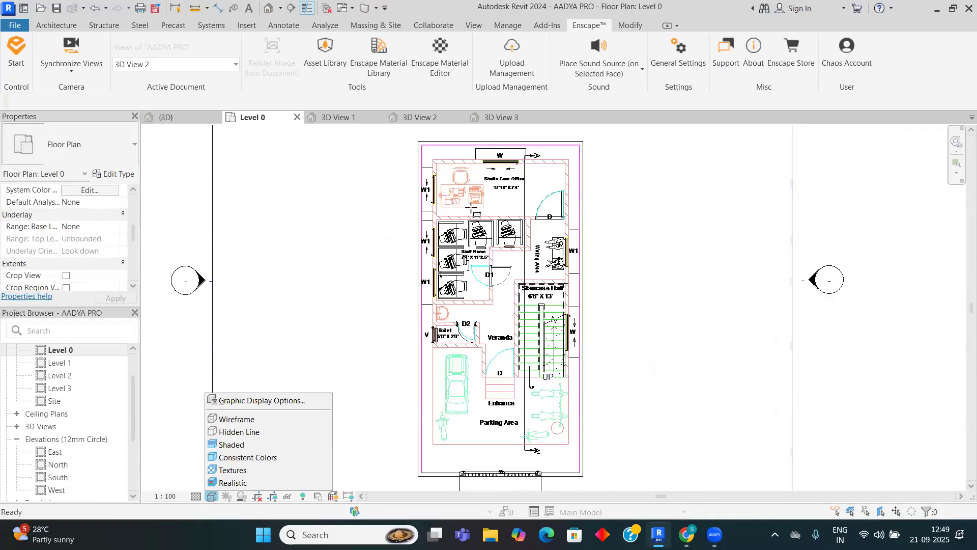
pyautogui.click(295, 401)
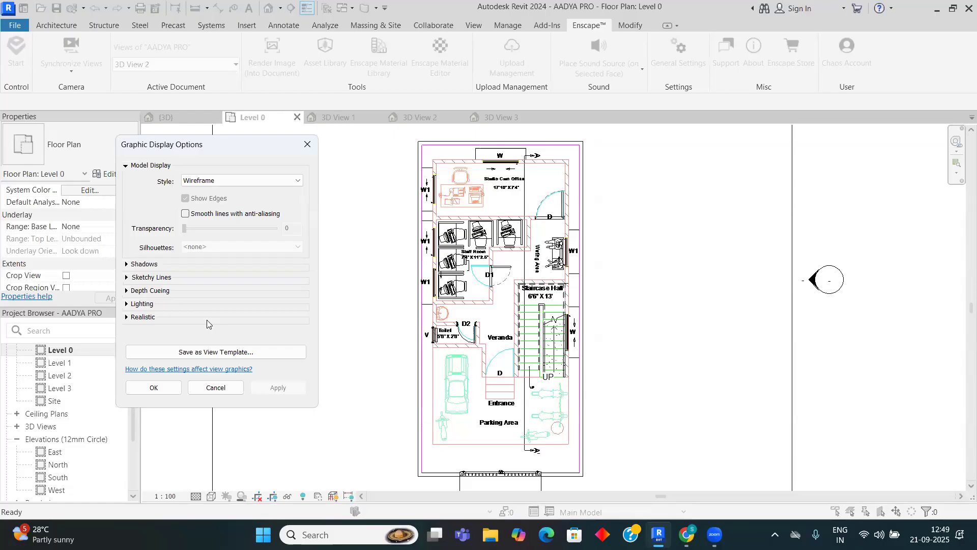
pyautogui.click(126, 264)
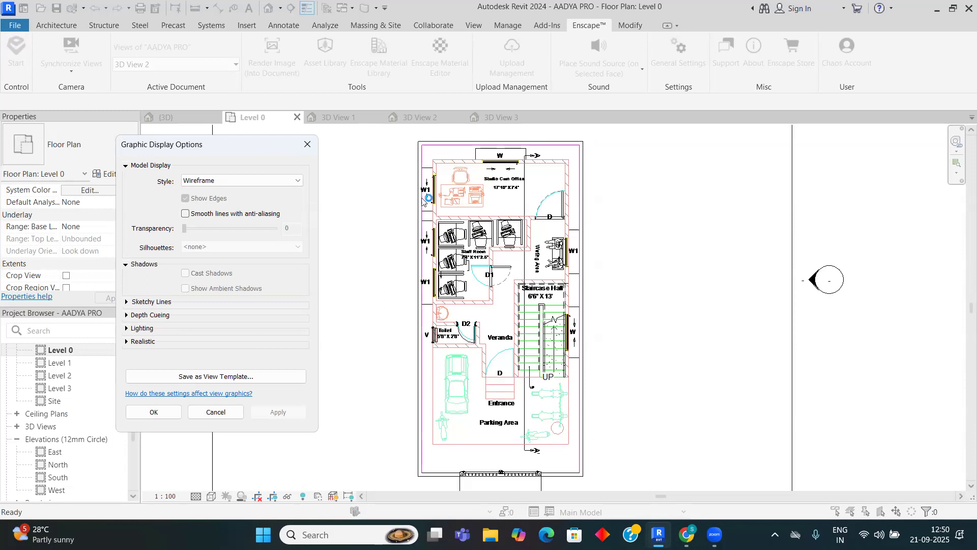
pyautogui.click(141, 341)
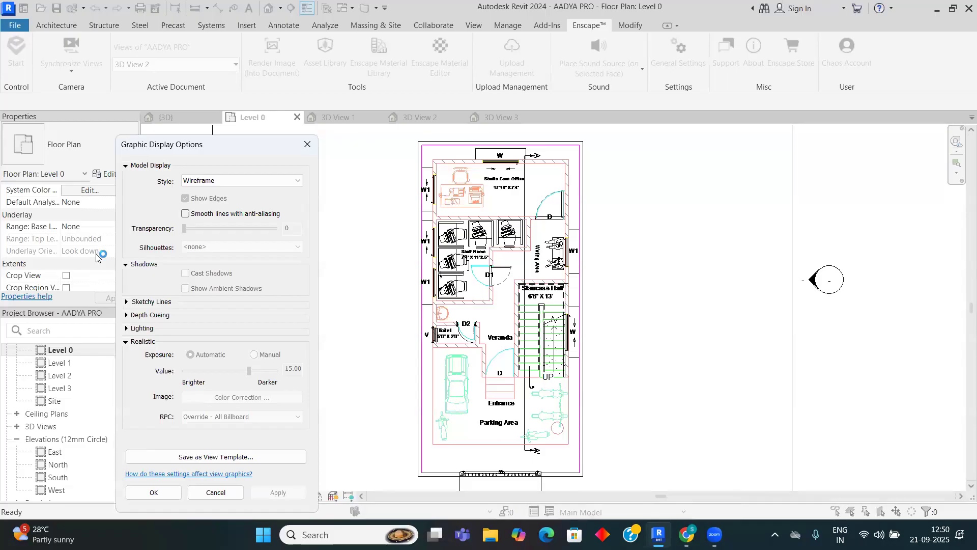
pyautogui.click(307, 144)
pyautogui.rightClick(283, 199)
pyautogui.rightClick(293, 206)
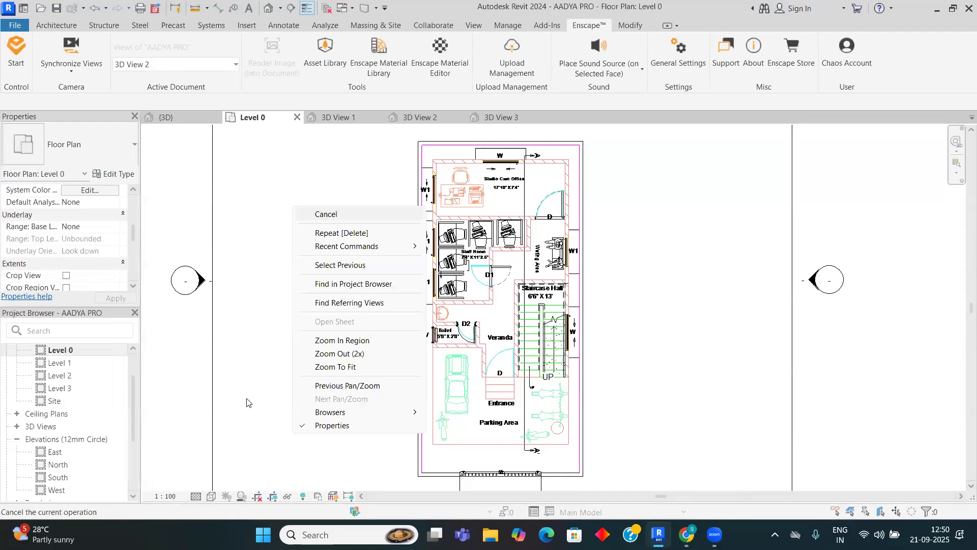
# Step: Turn on smooth lines with anti-aliasing in the Level 0 plan's Graphic Display Options and apply it
pyautogui.click(211, 496)
pyautogui.click(239, 401)
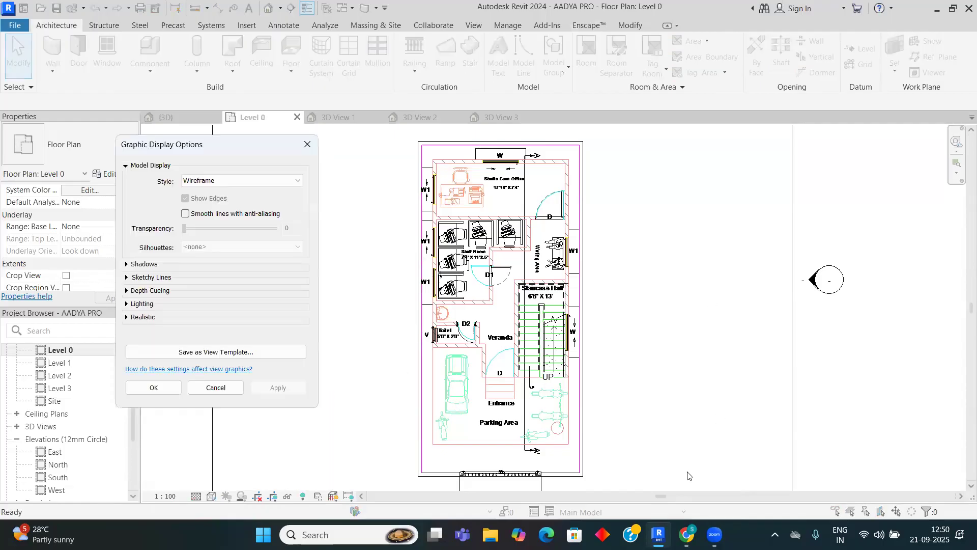
pyautogui.click(151, 277)
pyautogui.click(144, 264)
pyautogui.click(141, 375)
pyautogui.click(185, 213)
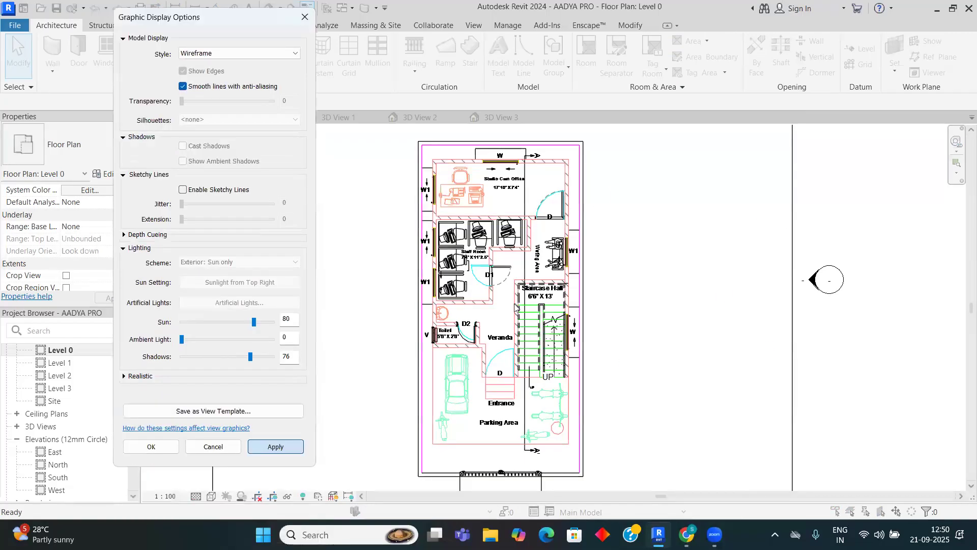
pyautogui.click(305, 17)
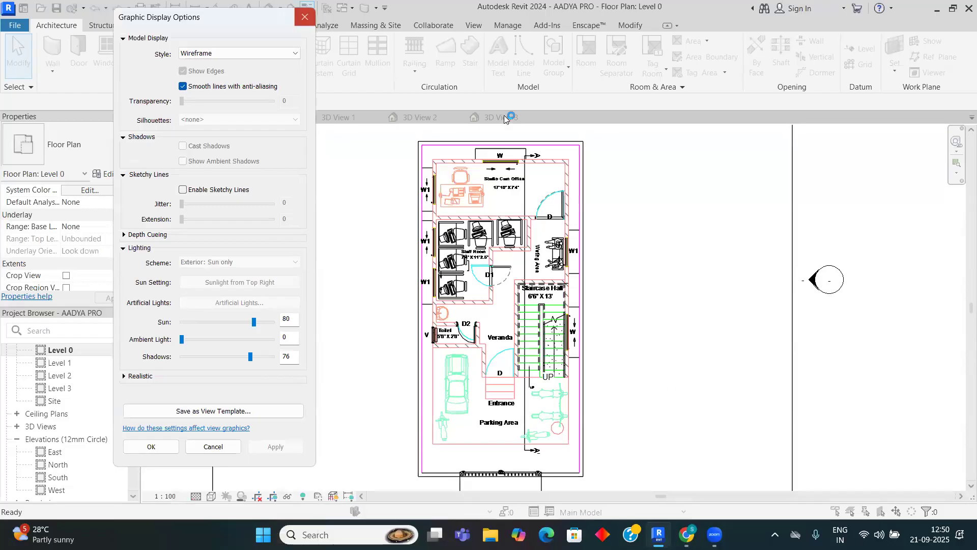
# Step: Try a shaded display of the Level 0 plan and switch back to the Wireframe visual style
pyautogui.press('s')
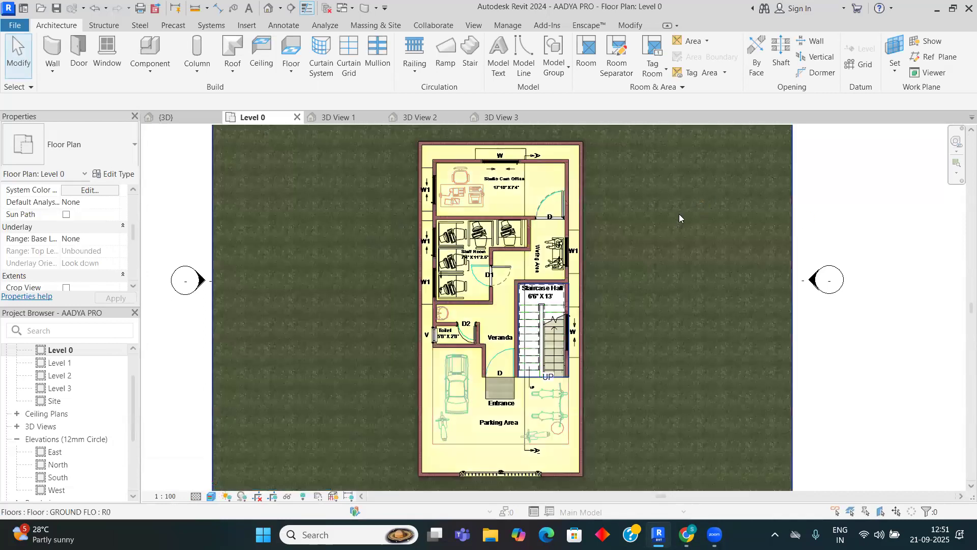
pyautogui.press('w')
pyautogui.press('f')
# Step: In Project1's East elevation, apply the Gradient background through Graphic Display Options
pyautogui.press('g')
pyautogui.press('d')
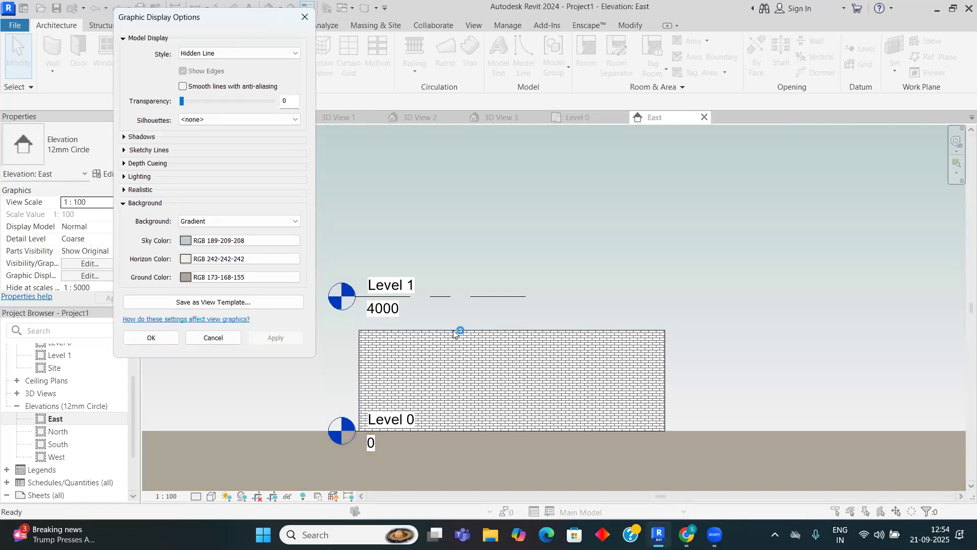
pyautogui.click(151, 338)
# Step: Open Project1's default 3D view to check the walled room, and return to the Level 0 plan
pyautogui.moveTo(425, 327); pyautogui.dragTo(438, 304, button='middle')
pyautogui.press('3')
pyautogui.press('d')
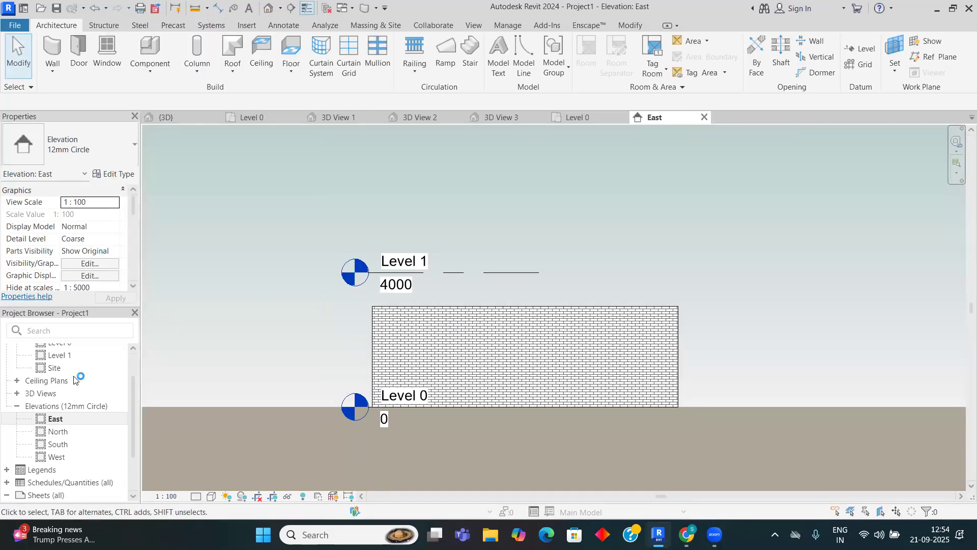
pyautogui.scroll(-2, 264, 347)
pyautogui.hotkey('ctrl', 'Tab')
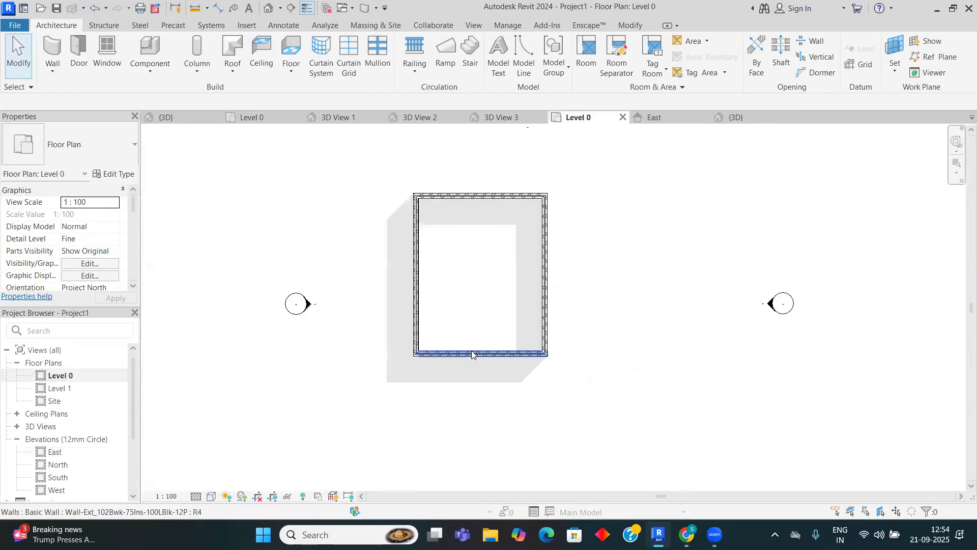
# Step: Place an automatic plain Compound Ceiling at a 2600 height offset inside the Level 0 room, and show it in the 3D view
pyautogui.click(473, 354)
pyautogui.press('Escape')
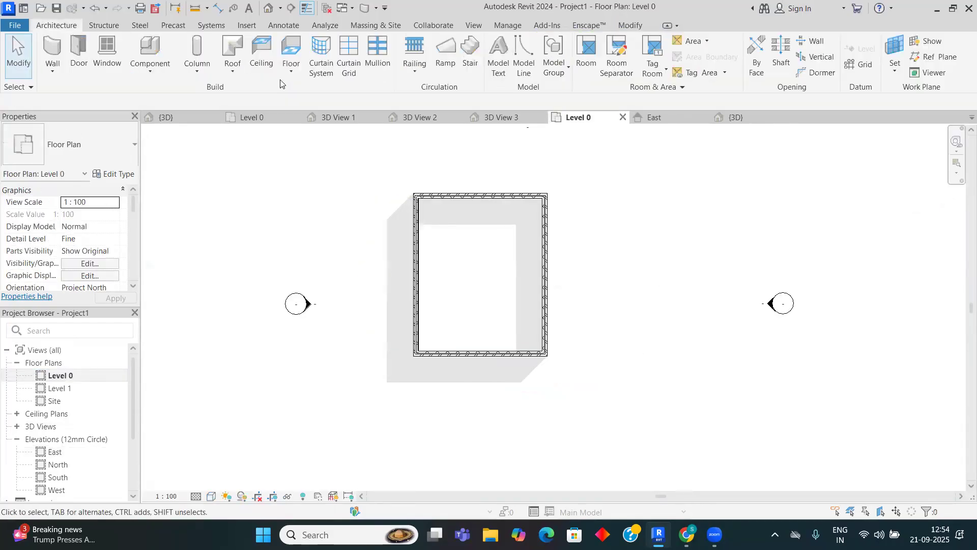
pyautogui.click(254, 53)
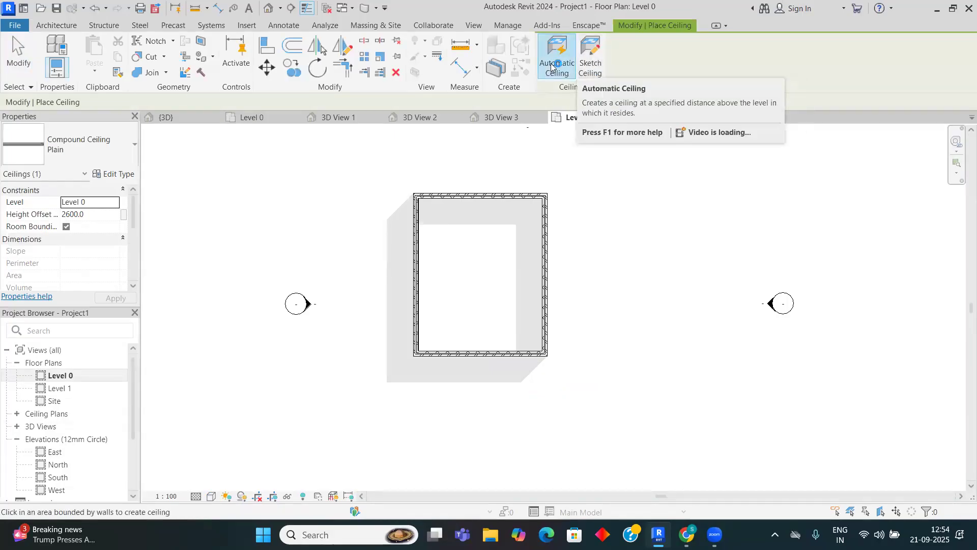
pyautogui.click(433, 331)
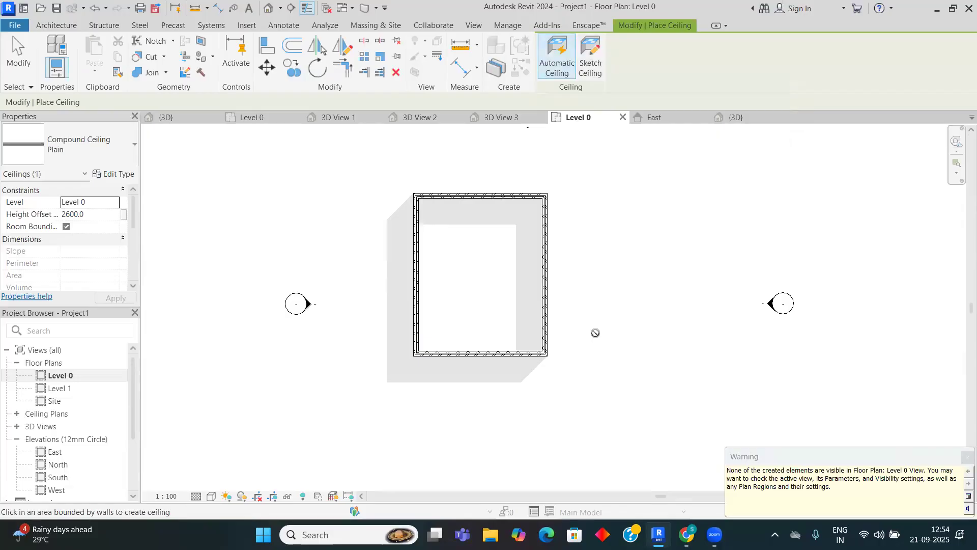
pyautogui.rightClick(644, 239)
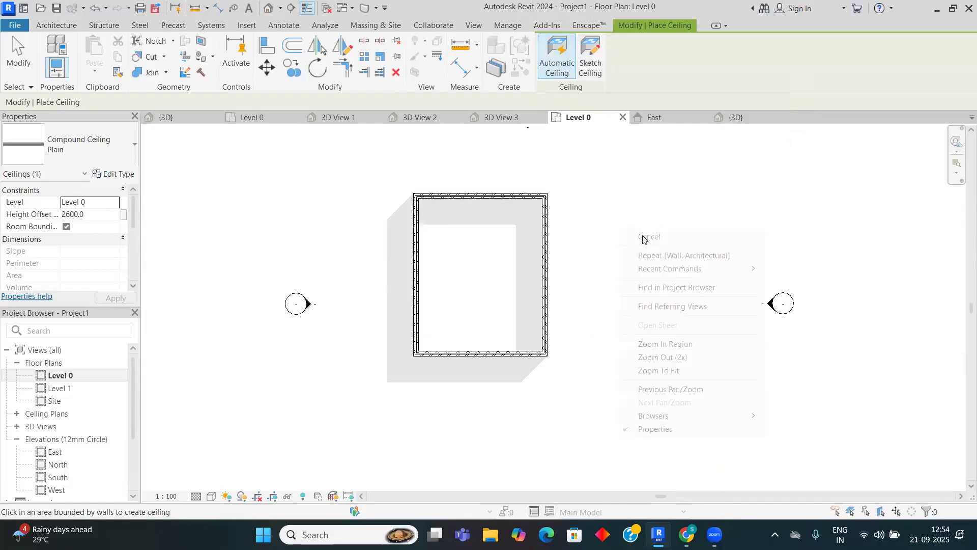
pyautogui.click(646, 237)
pyautogui.click(270, 8)
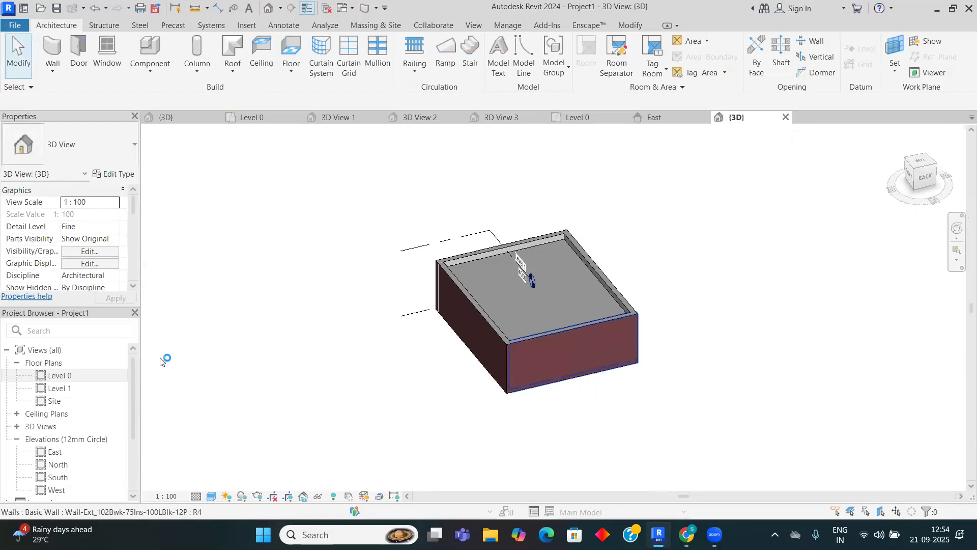
# Step: Create a rectangular architectural floor on Level 0 extending beyond the room's walls on all sides
pyautogui.doubleClick(53, 376)
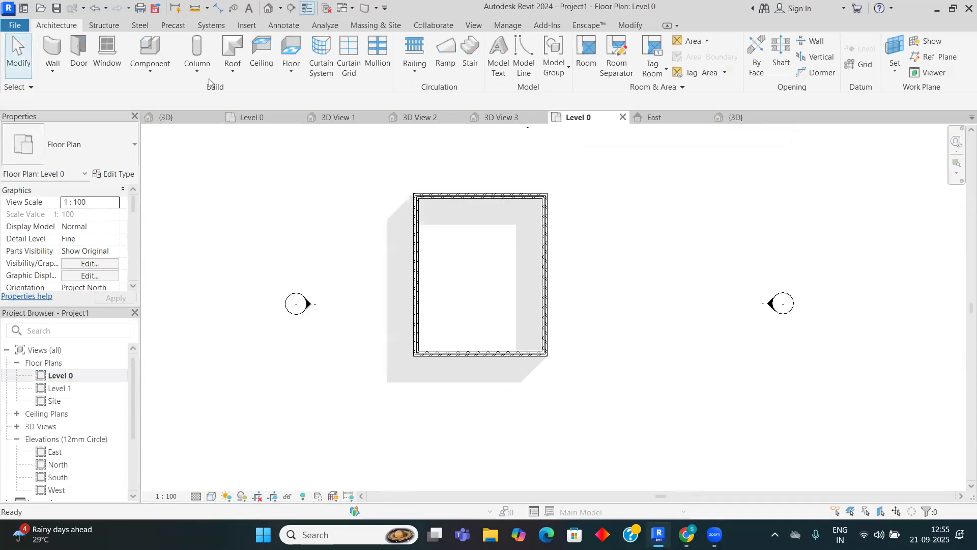
pyautogui.click(296, 73)
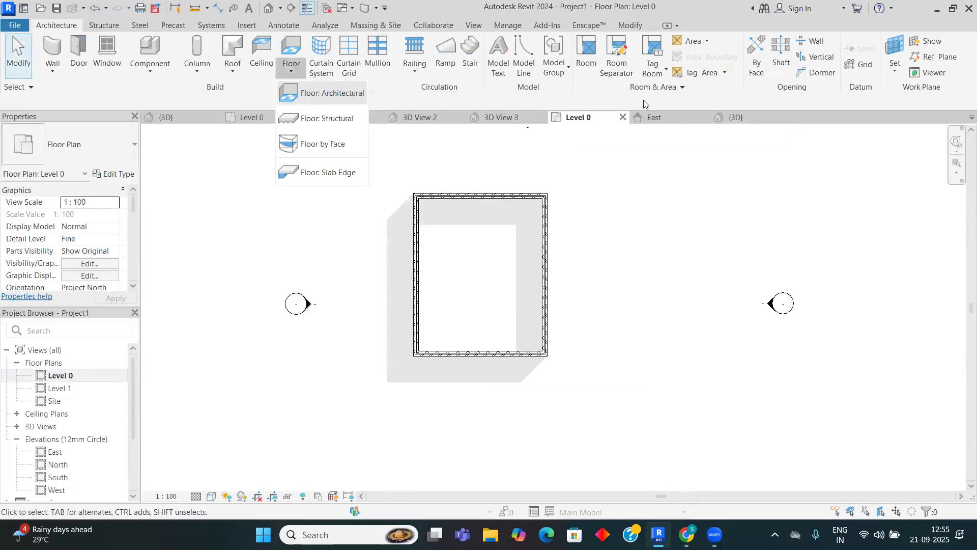
pyautogui.click(658, 43)
pyautogui.click(323, 151)
pyautogui.click(683, 452)
pyautogui.click(550, 68)
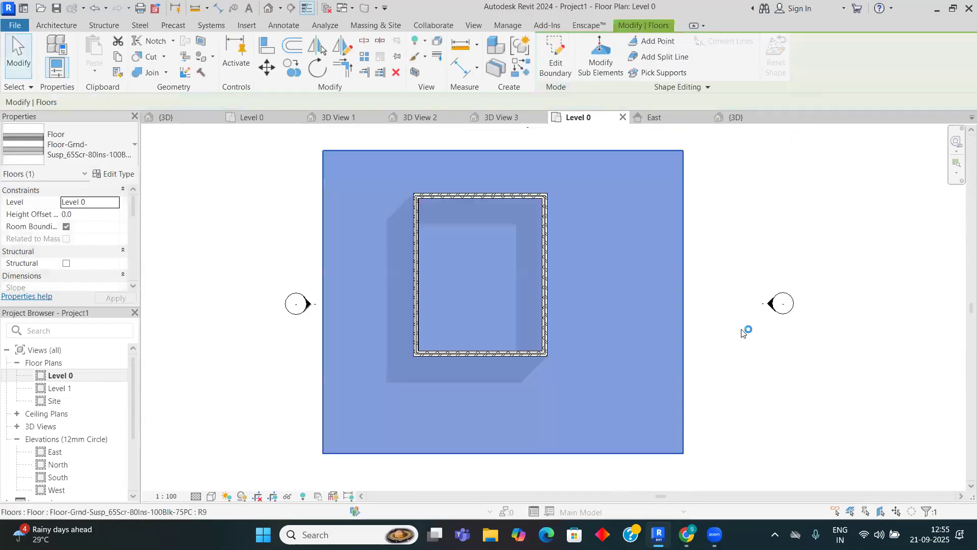
# Step: In the 3D view, temporarily hide the room's back wall to expose the interior and ceiling
pyautogui.click(269, 8)
pyautogui.click(556, 335)
pyautogui.scroll(3, 837, 221)
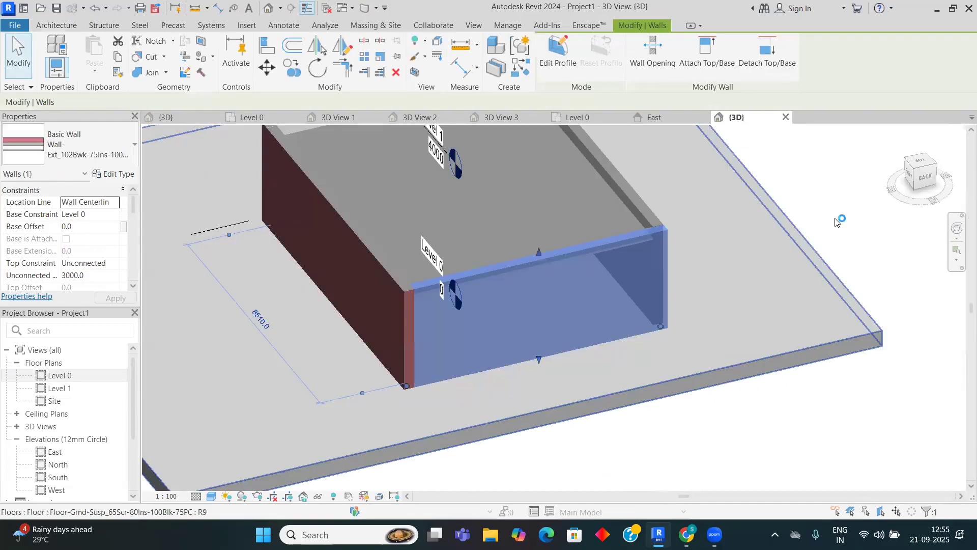
pyautogui.click(318, 496)
pyautogui.click(350, 464)
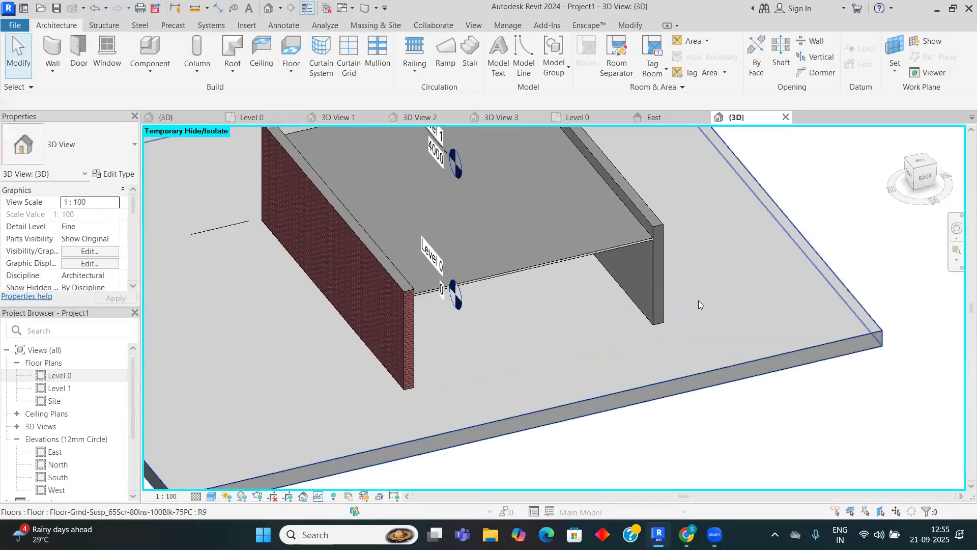
pyautogui.moveTo(711, 291)
pyautogui.keyDown('shift'); pyautogui.mouseDown(button='middle')
pyautogui.moveTo(685, 290)
pyautogui.moveTo(643, 159)
pyautogui.moveTo(653, 210)
pyautogui.moveTo(703, 306)
pyautogui.mouseUp(button='middle'); pyautogui.keyUp('shift')
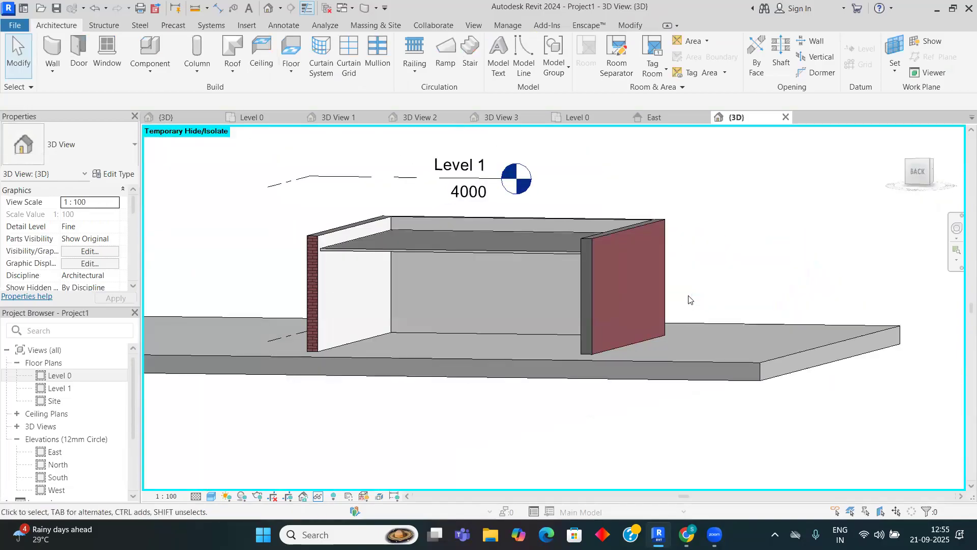
# Step: Start placing a component and duplicate the Furniture_Desk 1525x762mm type under the name light
pyautogui.click(148, 76)
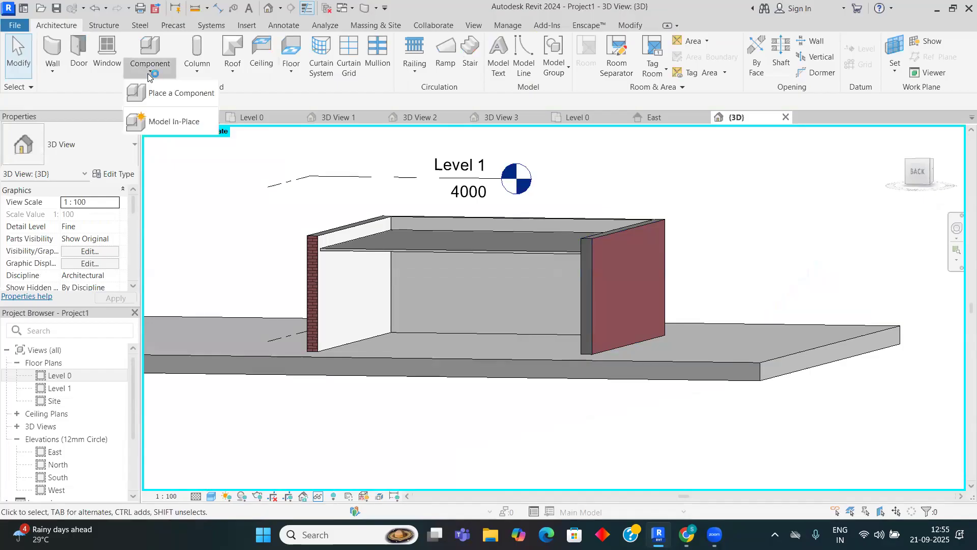
pyautogui.click(173, 94)
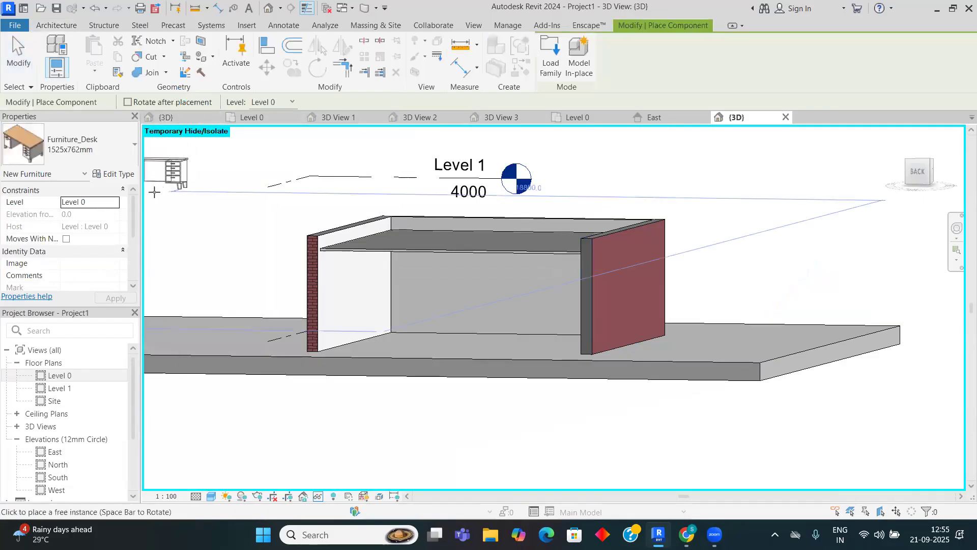
pyautogui.click(115, 174)
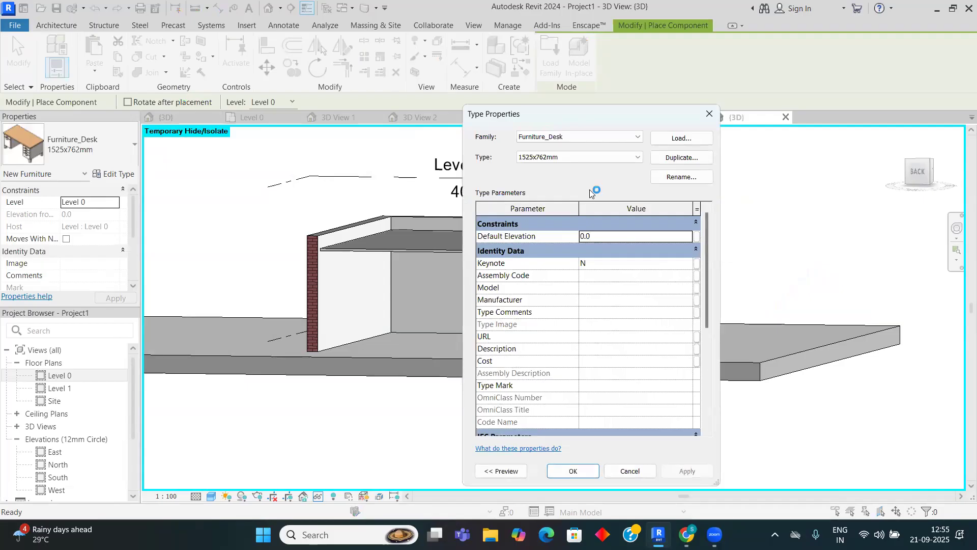
pyautogui.click(679, 159)
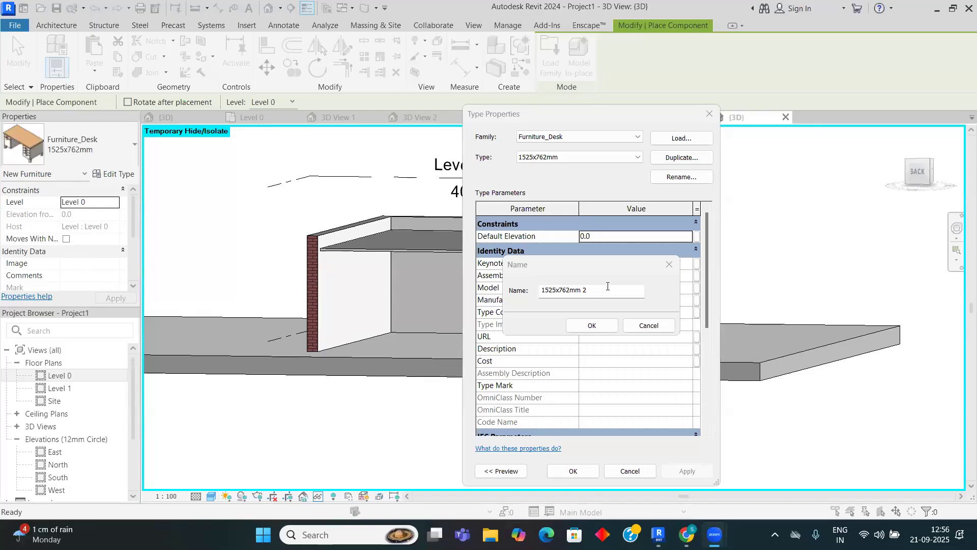
pyautogui.write('light')
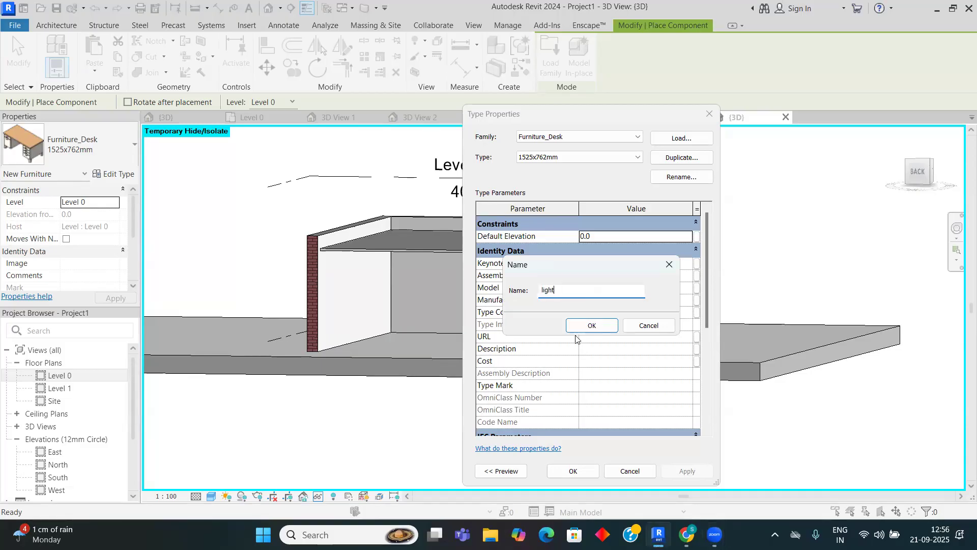
pyautogui.click(589, 325)
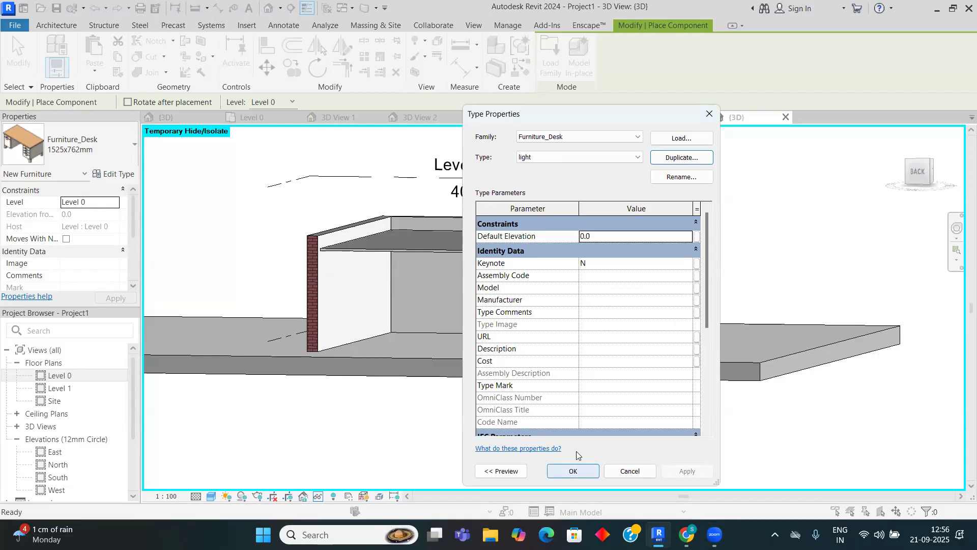
pyautogui.click(573, 471)
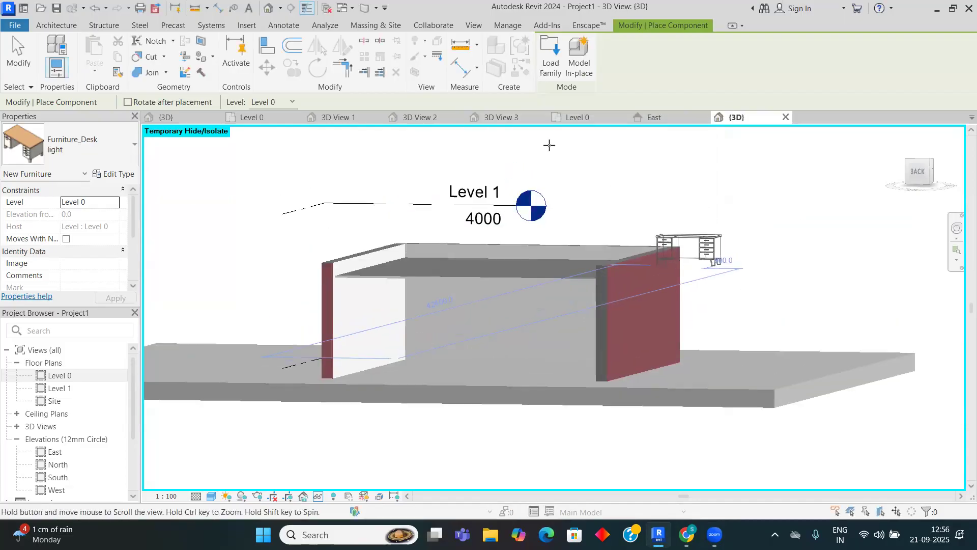
# Step: Start loading a family for the component and browse to the RVT 2024 folder under ProgramData\Autodesk on drive C
pyautogui.click(549, 56)
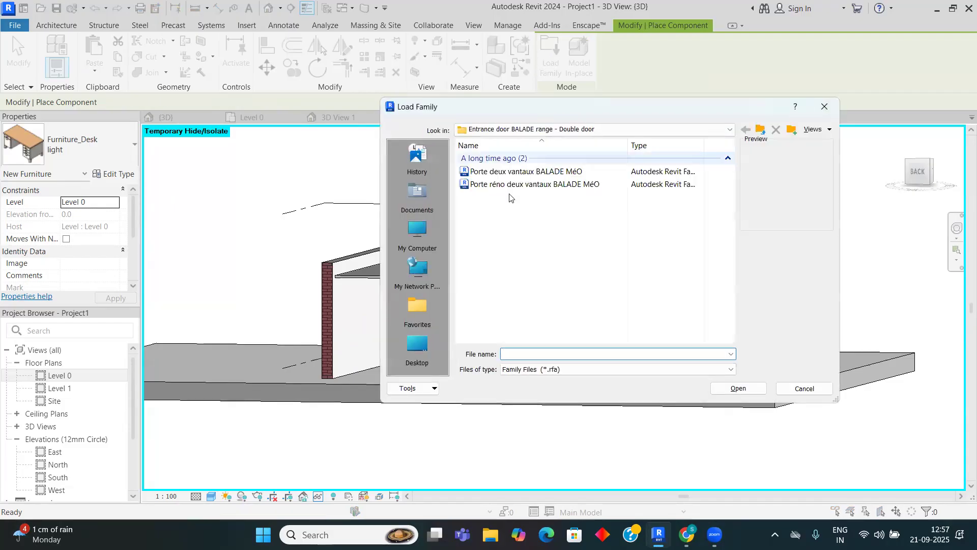
pyautogui.click(416, 232)
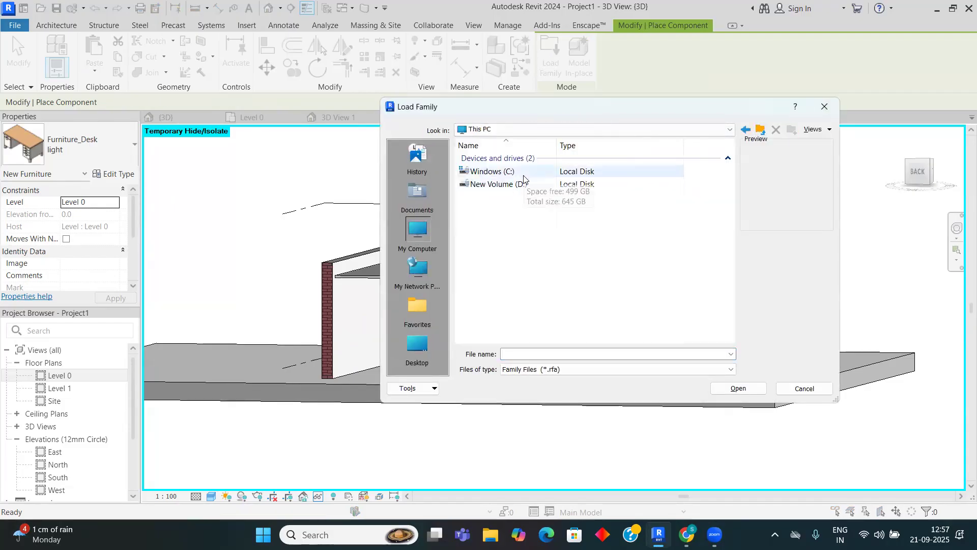
pyautogui.doubleClick(524, 171)
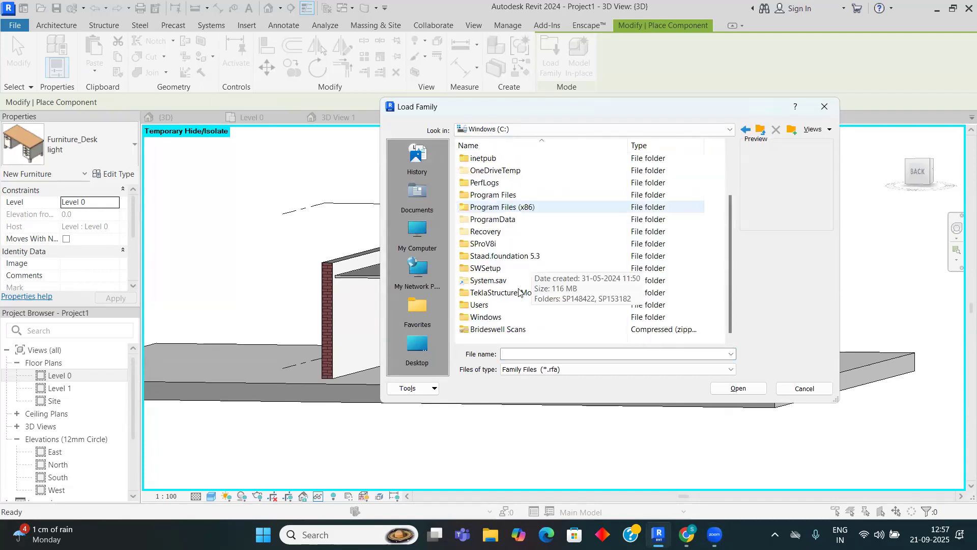
pyautogui.doubleClick(511, 222)
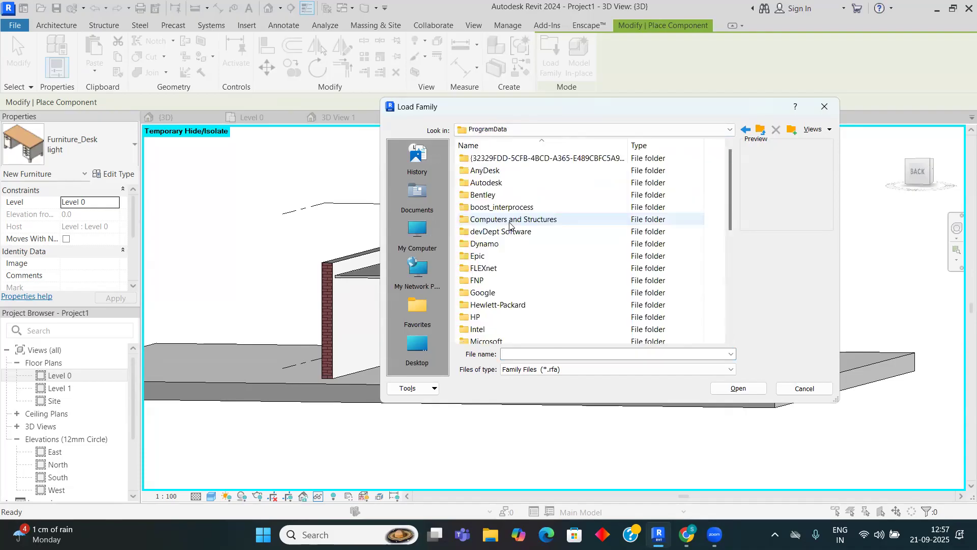
pyautogui.scroll(-2, 514, 234)
pyautogui.scroll(-4, 514, 234)
pyautogui.scroll(4, 523, 274)
pyautogui.scroll(3, 519, 213)
pyautogui.doubleClick(509, 183)
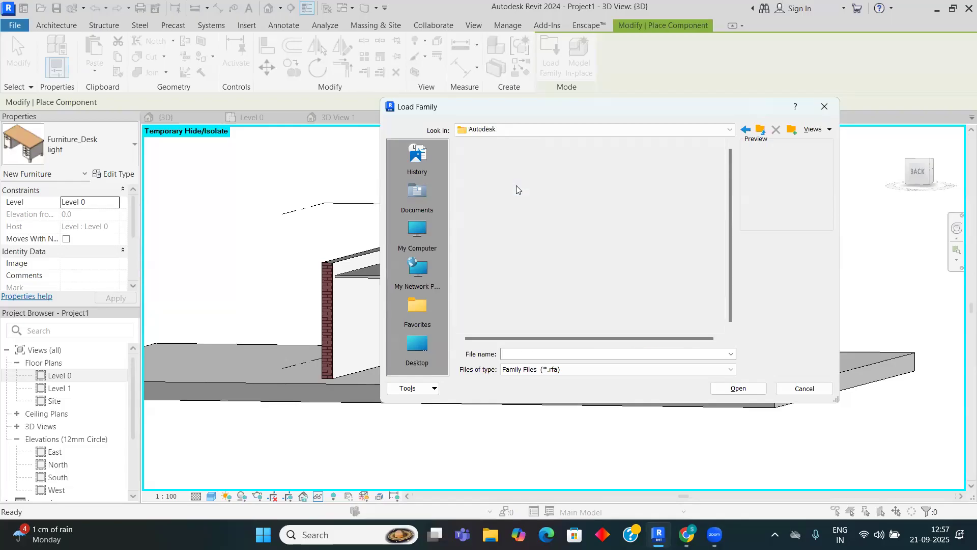
pyautogui.scroll(-4, 519, 204)
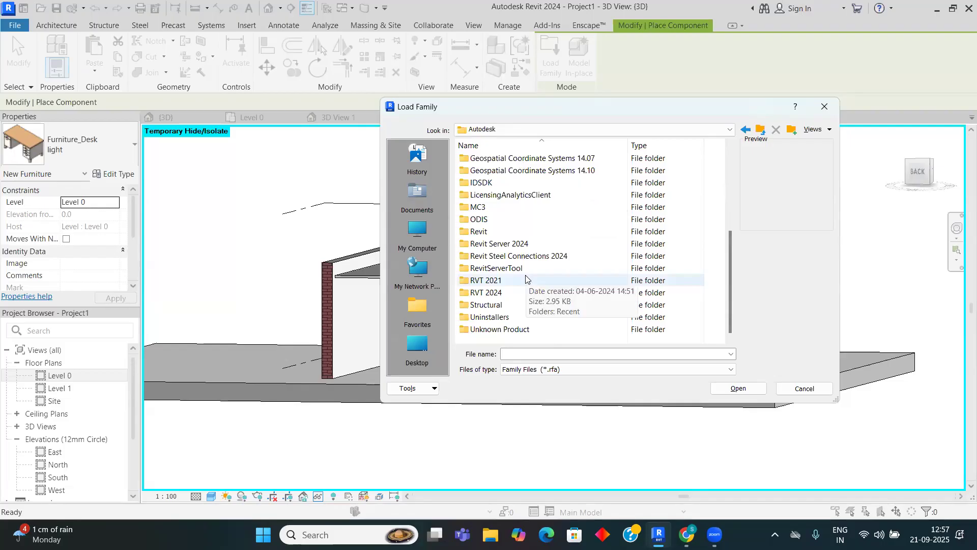
pyautogui.click(494, 292)
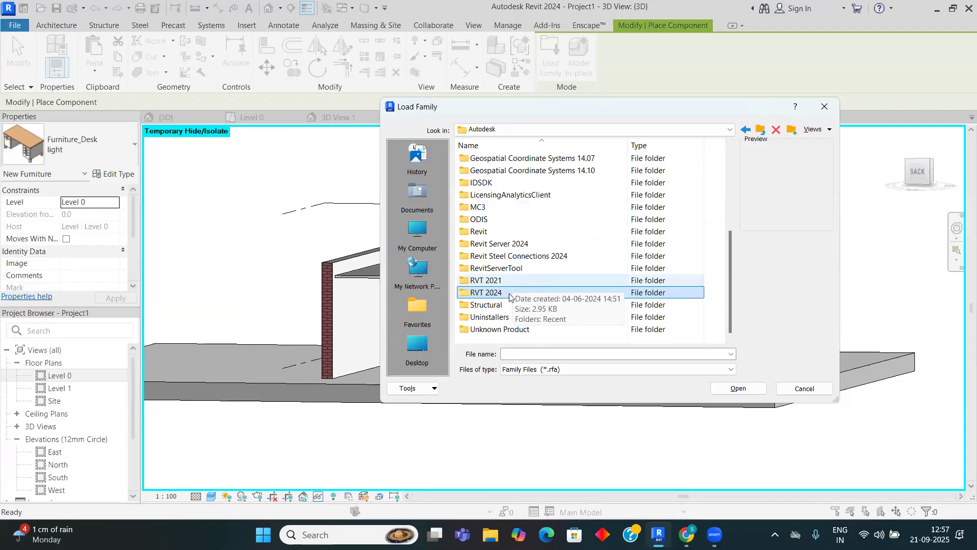
pyautogui.doubleClick(510, 292)
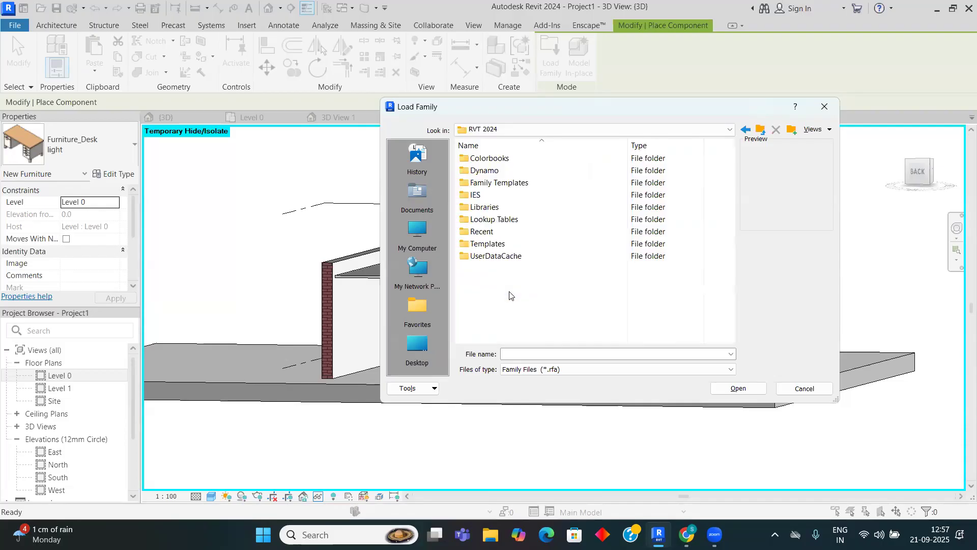
# Step: Look through the US folder of the English library for a loadable family, and return to the RVT 2024 folder
pyautogui.doubleClick(504, 207)
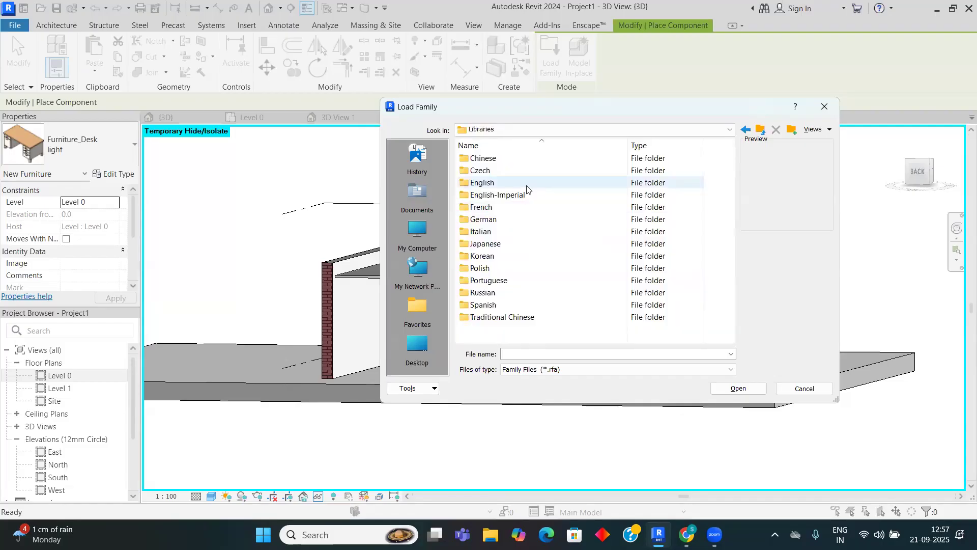
pyautogui.doubleClick(517, 183)
pyautogui.doubleClick(516, 158)
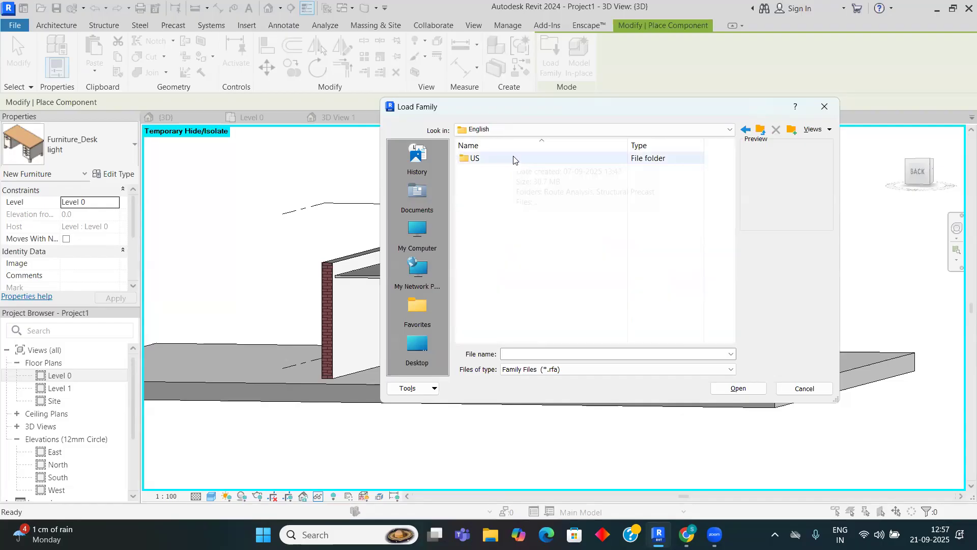
pyautogui.doubleClick(519, 172)
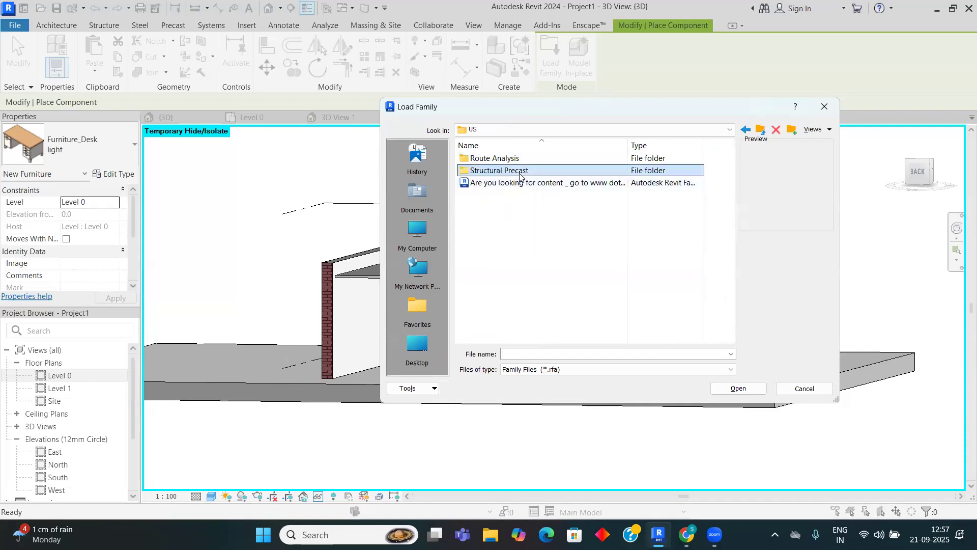
pyautogui.click(745, 130)
pyautogui.click(746, 130)
pyautogui.click(746, 130)
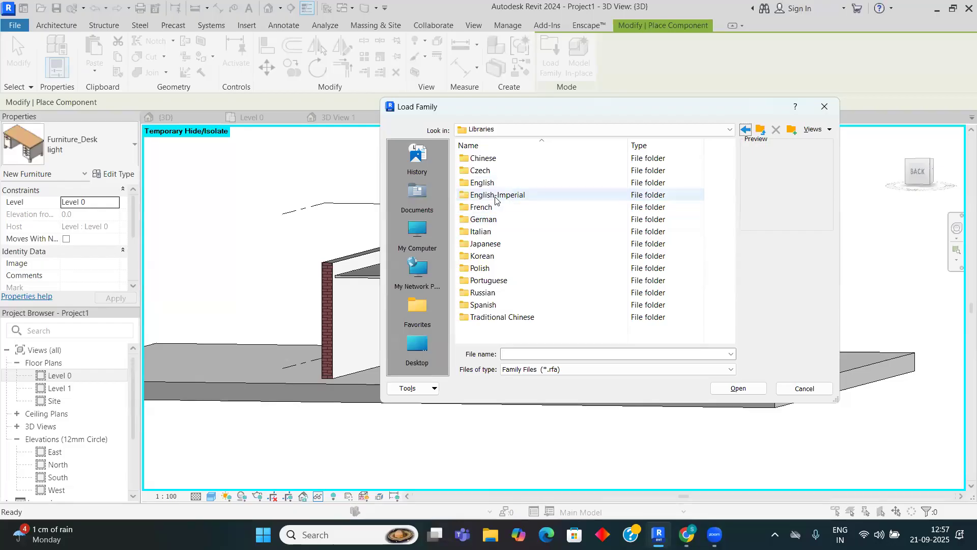
pyautogui.click(744, 131)
pyautogui.click(745, 131)
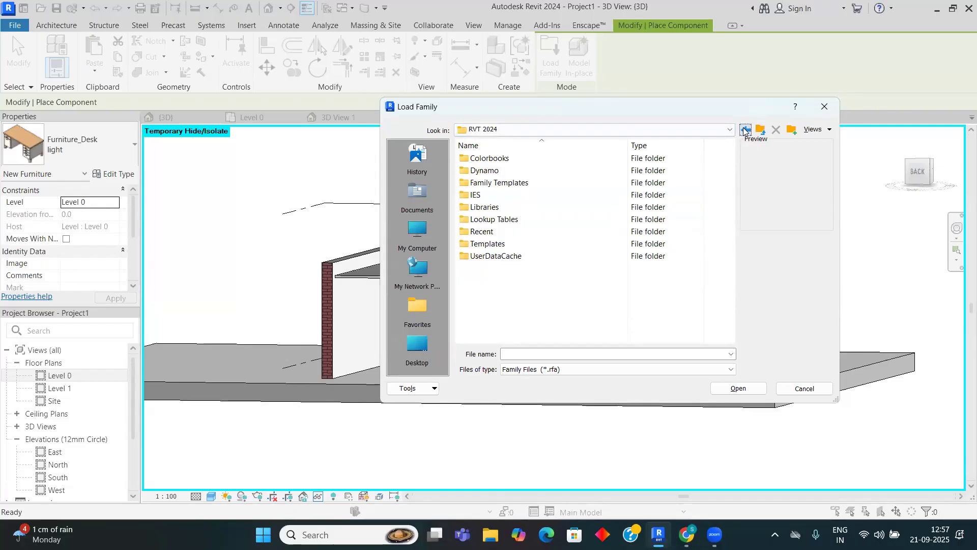
# Step: Check the Autodesk and RVT 2021 folders for a loadable family, and cancel both the family loading and the component placement
pyautogui.scroll(-3, 506, 312)
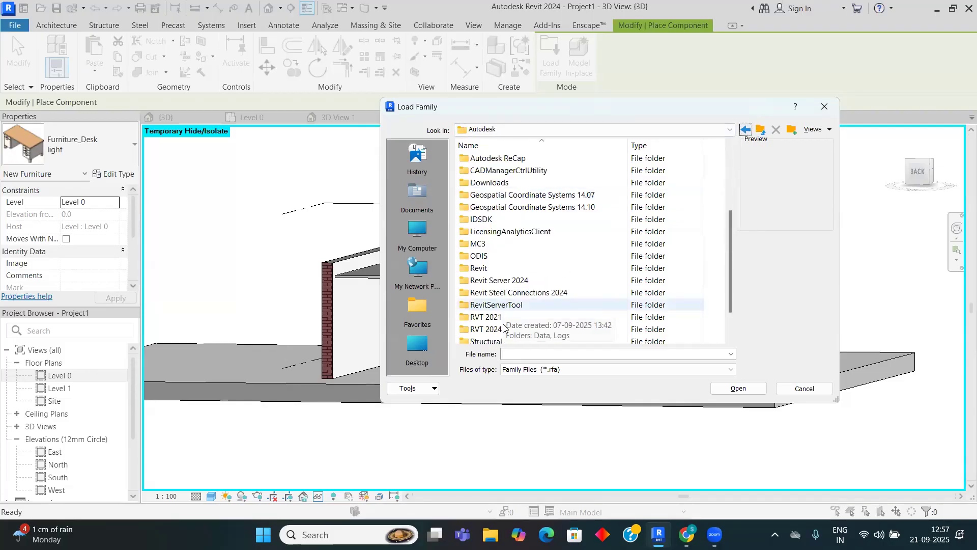
pyautogui.doubleClick(504, 317)
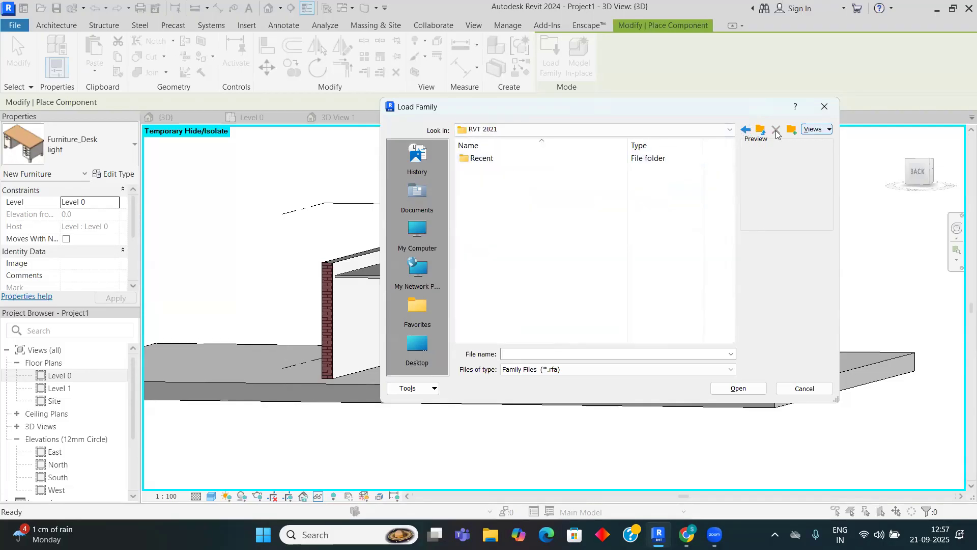
pyautogui.click(746, 130)
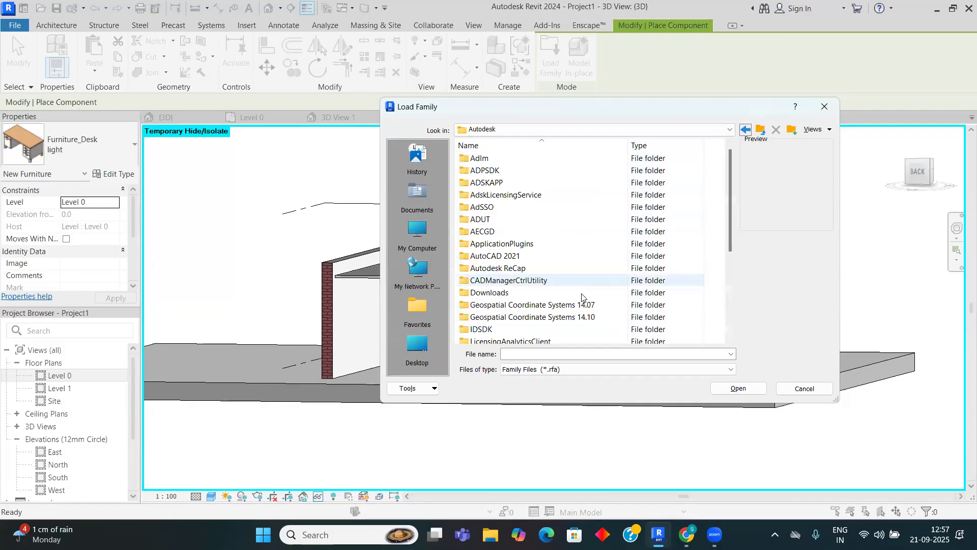
pyautogui.scroll(-1, 581, 298)
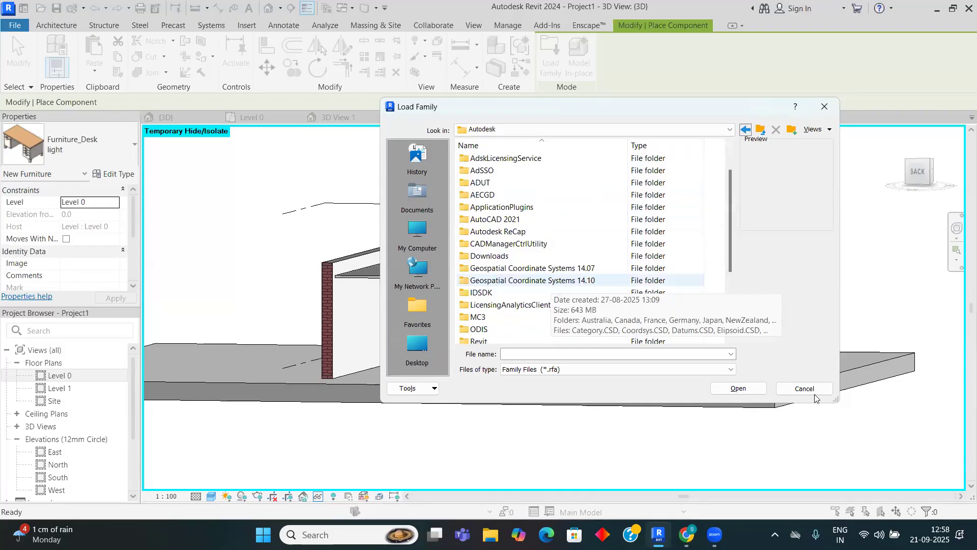
pyautogui.press('Escape')
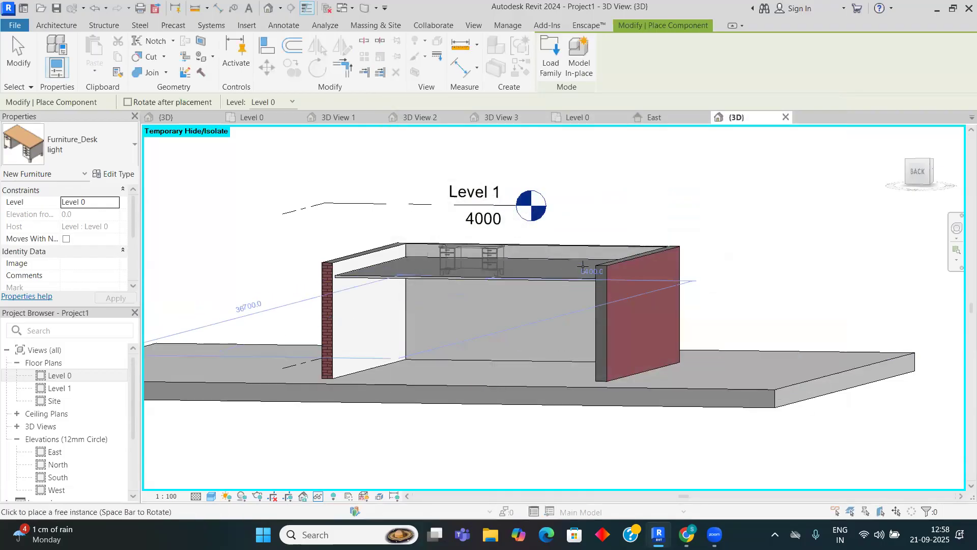
pyautogui.rightClick(676, 207)
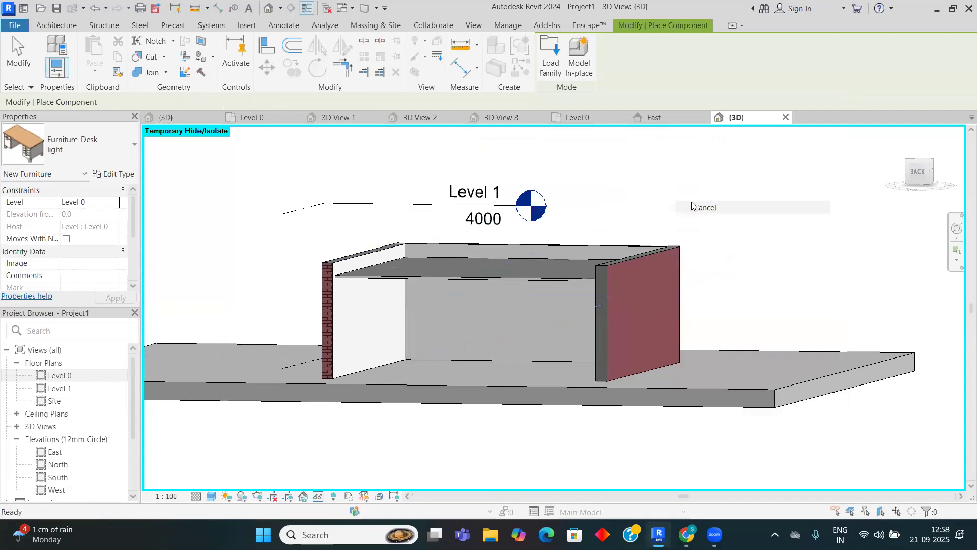
pyautogui.click(712, 210)
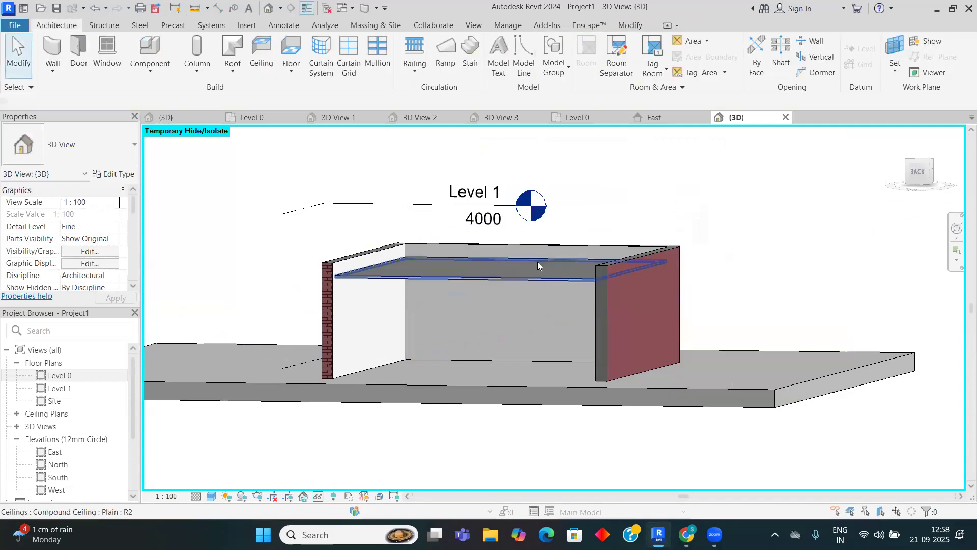
# Step: Examine the lighting section of the 3D view's graphic display options, including its sun settings, and close them without changes
pyautogui.click(211, 496)
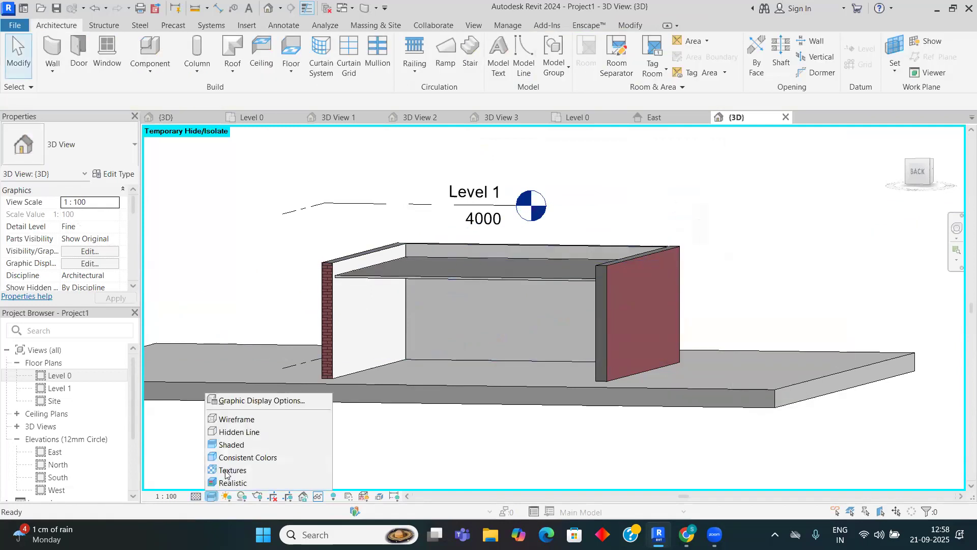
pyautogui.click(261, 401)
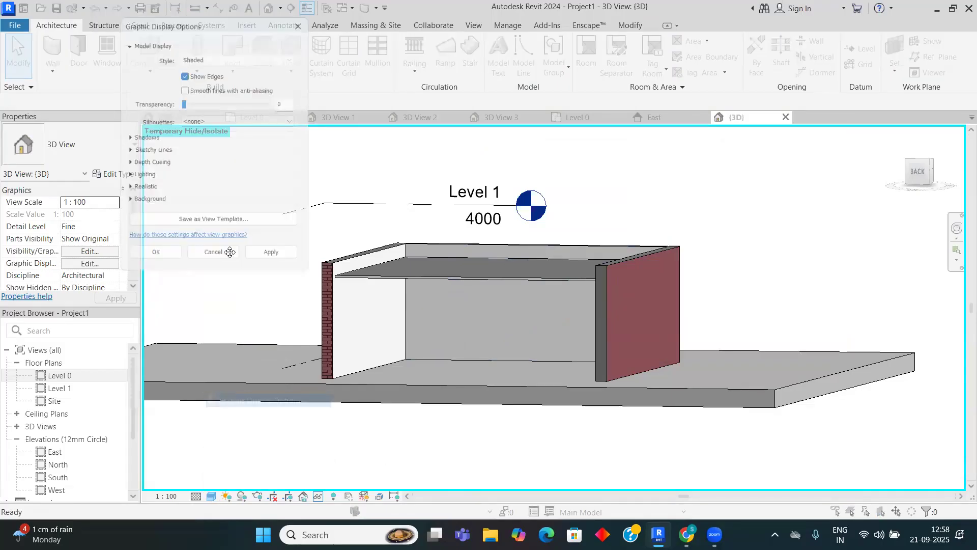
pyautogui.click(124, 177)
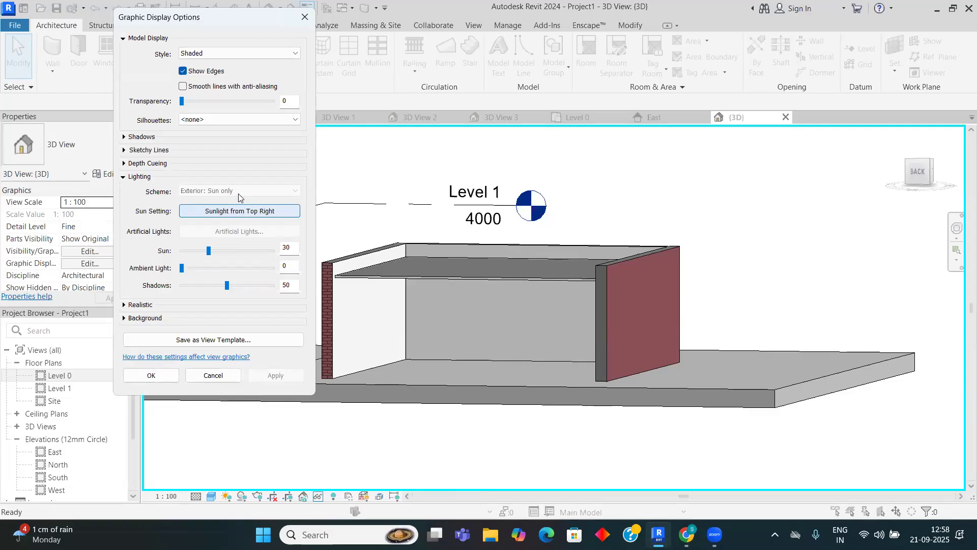
pyautogui.click(254, 212)
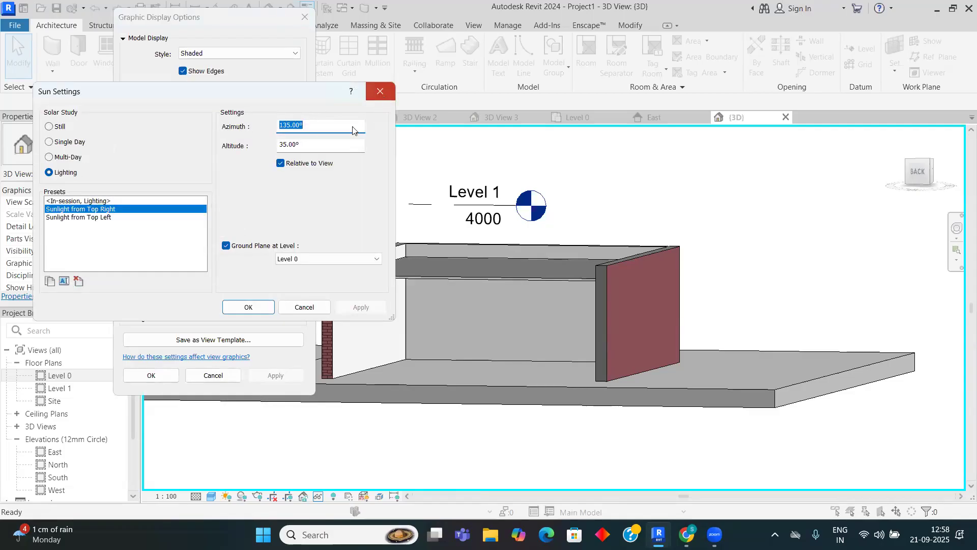
pyautogui.click(382, 93)
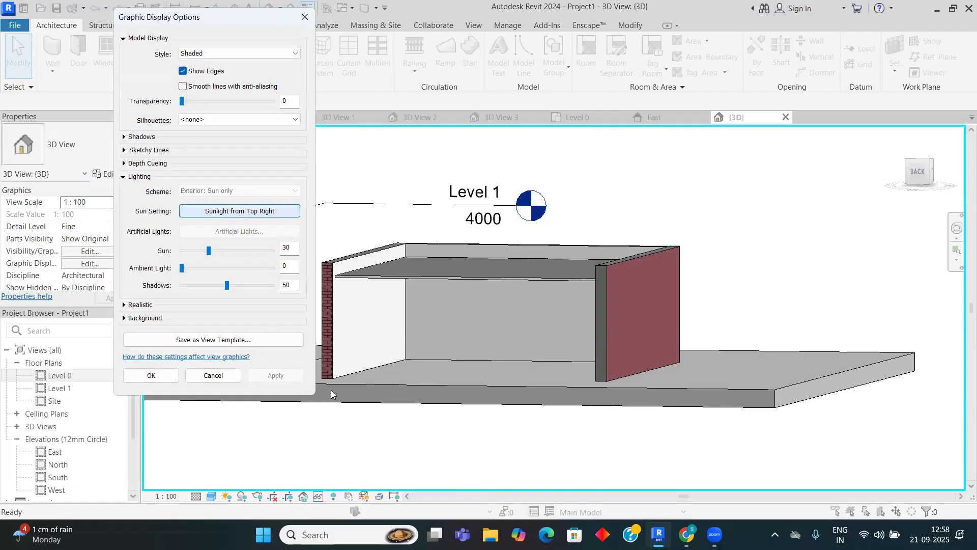
pyautogui.click(151, 375)
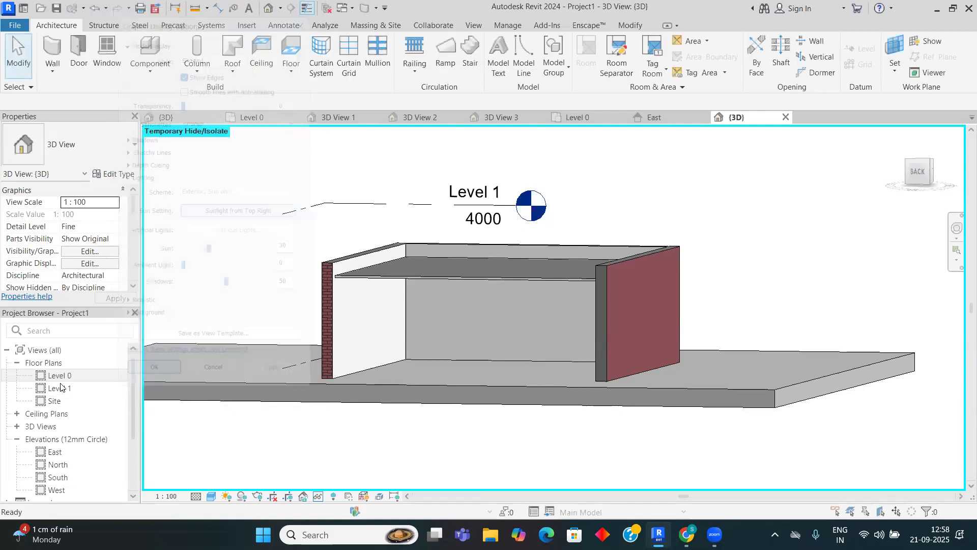
# Step: Open the Level 0 floor plan
pyautogui.doubleClick(58, 376)
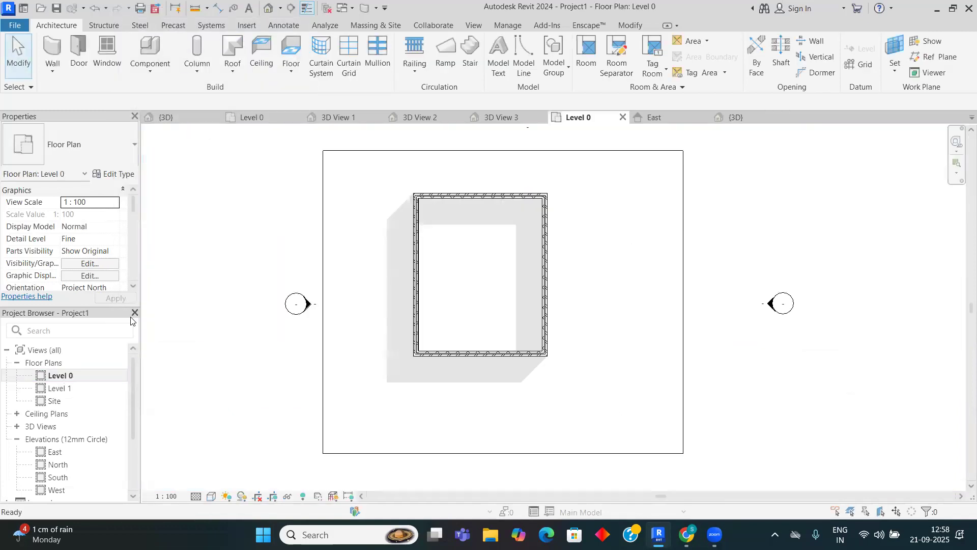